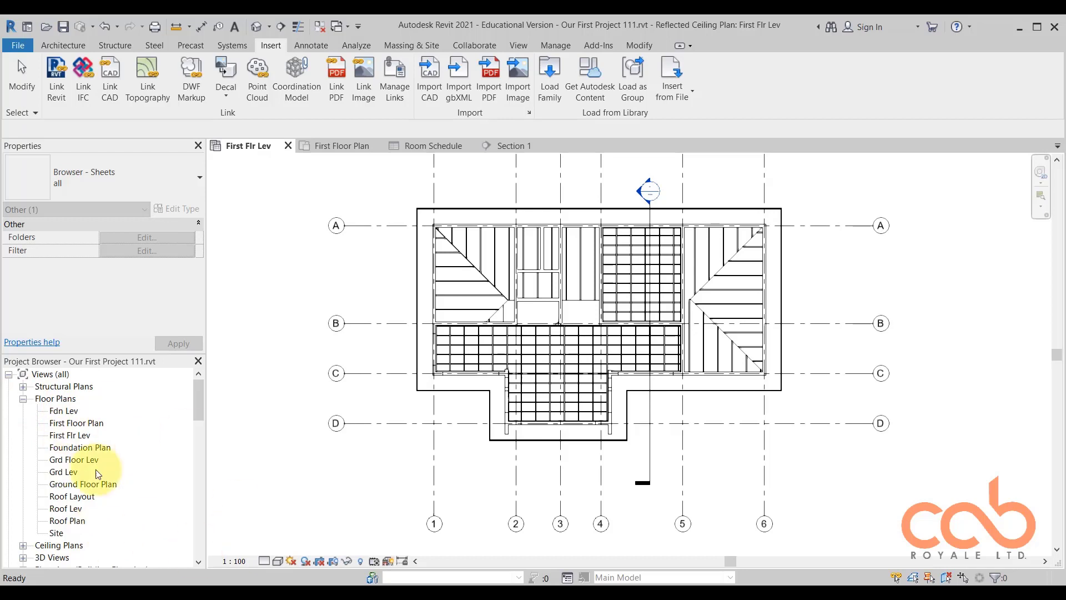
# Collapse the Families branch in the Project Browser.
pyautogui.moveTo(201, 395); pyautogui.dragTo(201, 435)
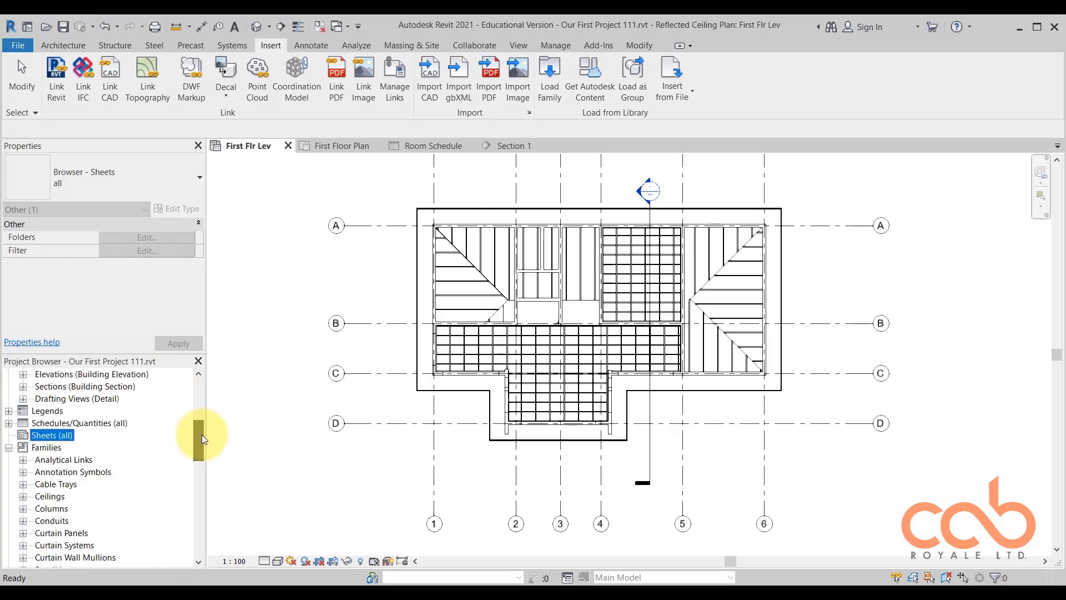
pyautogui.click(9, 447)
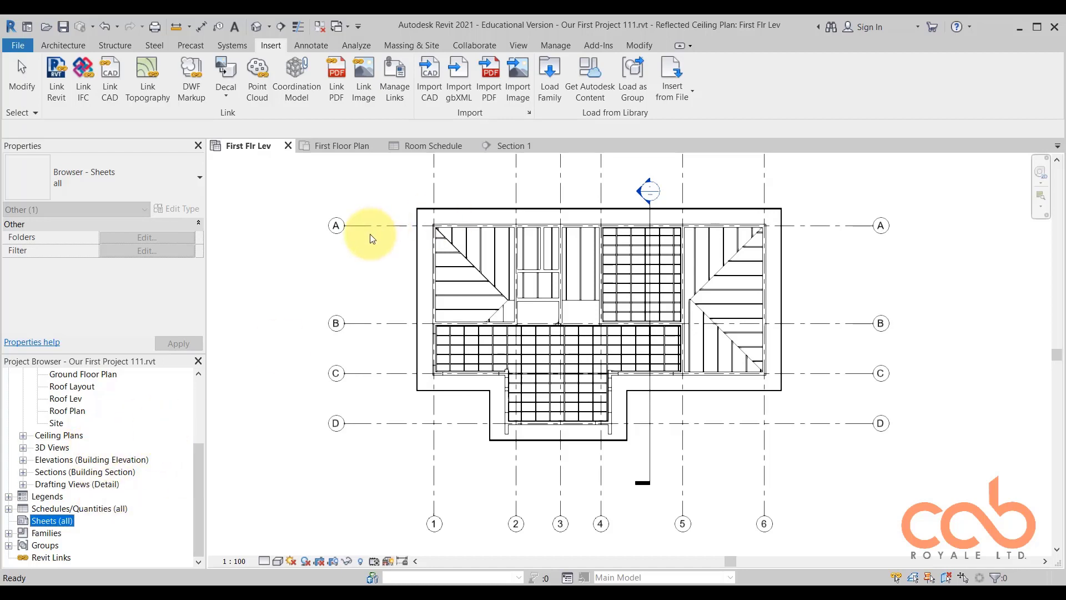
pyautogui.click(347, 198)
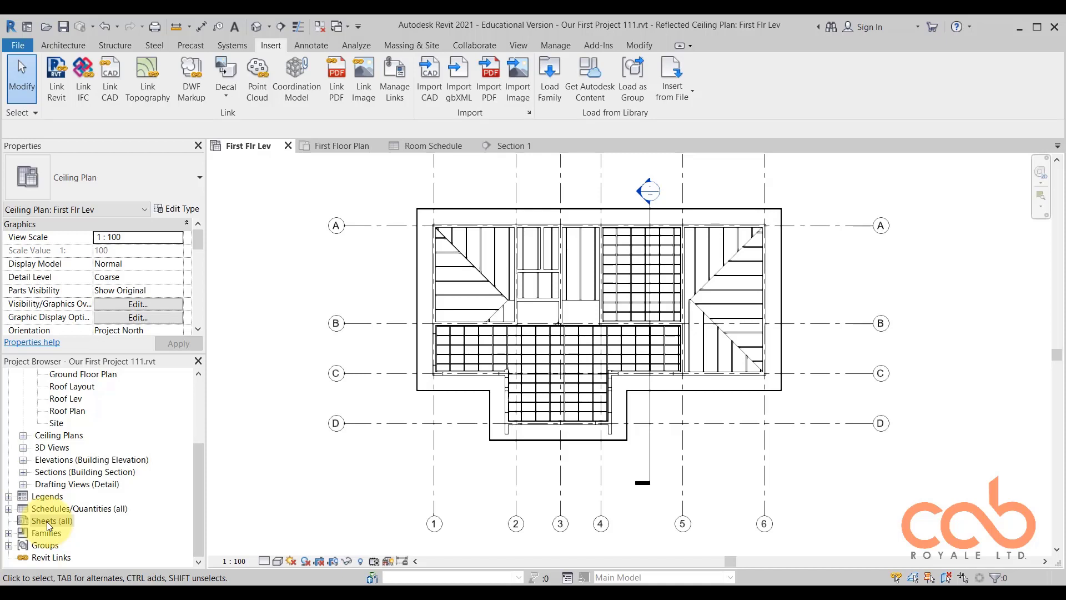
# Start creating a new sheet from the Sheets category of the project.
pyautogui.rightClick(47, 521)
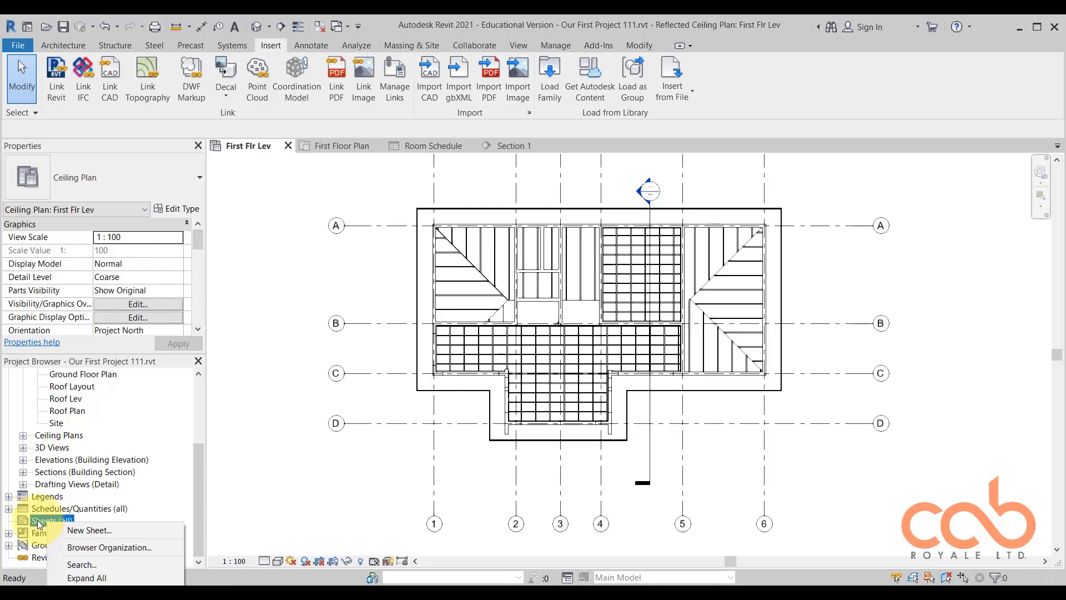
pyautogui.click(52, 522)
pyautogui.rightClick(53, 521)
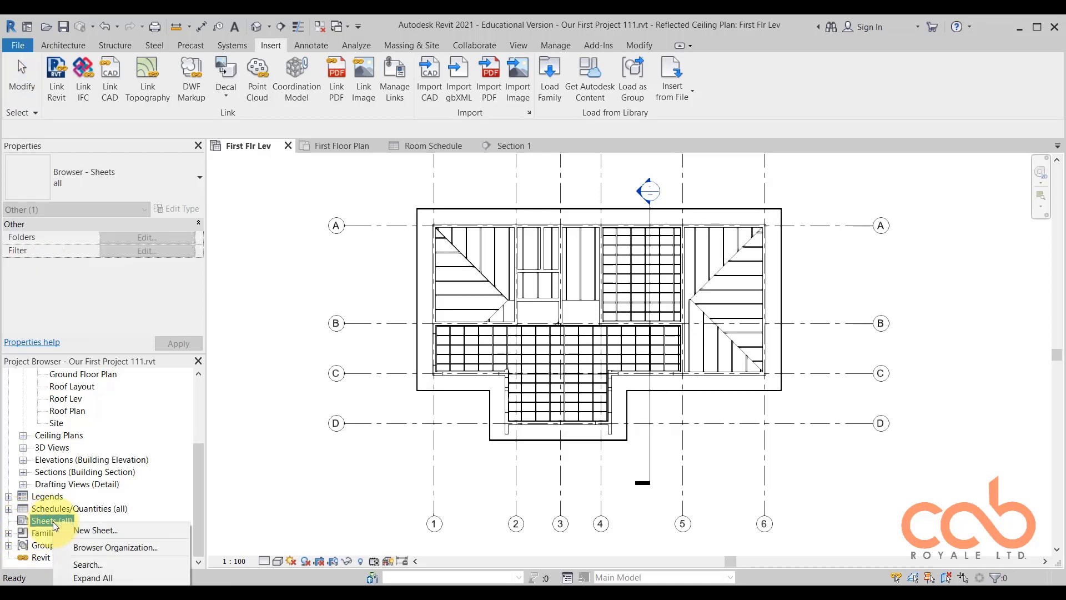
pyautogui.click(102, 528)
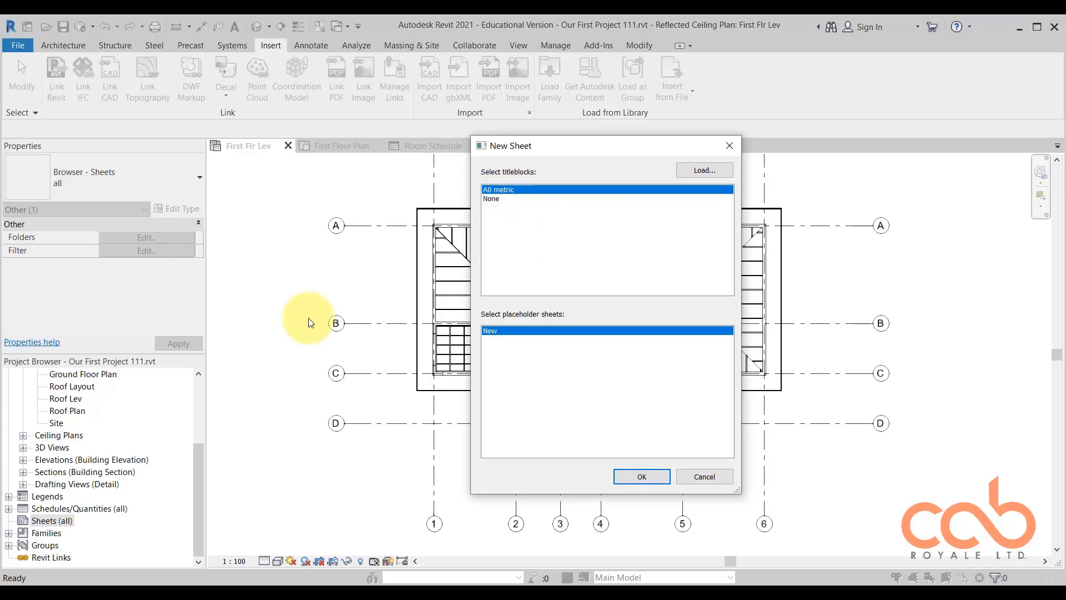
# Start loading a titleblock family and browse to the Titleblocks folder of the English-Imperial library.
pyautogui.click(708, 170)
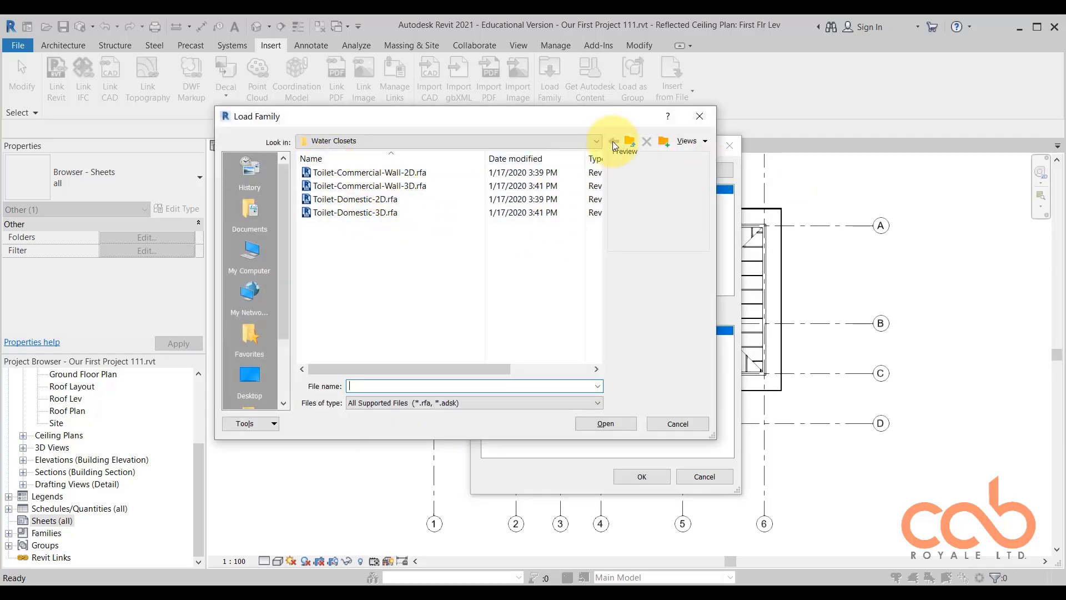
pyautogui.click(630, 142)
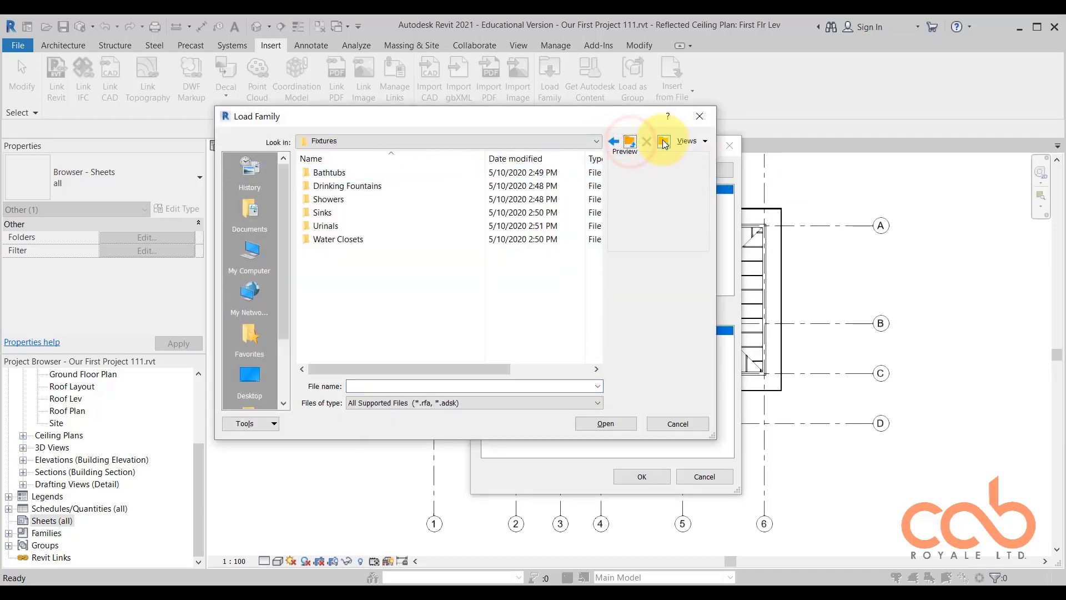
pyautogui.click(630, 142)
pyautogui.click(630, 142)
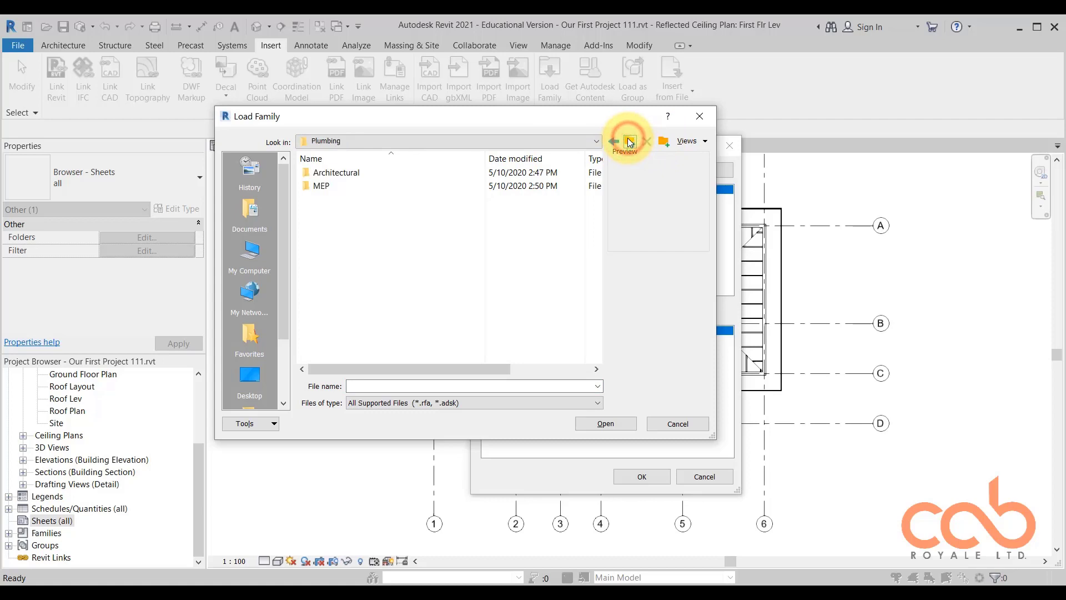
pyautogui.click(629, 142)
pyautogui.scroll(-3, 366, 205)
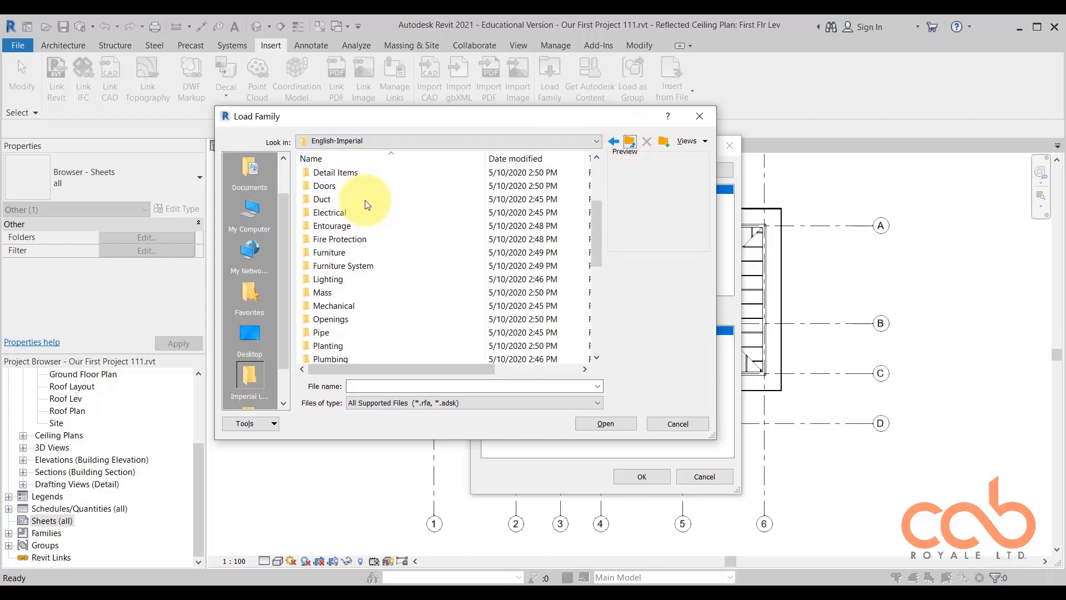
pyautogui.scroll(-6, 365, 200)
pyautogui.doubleClick(340, 333)
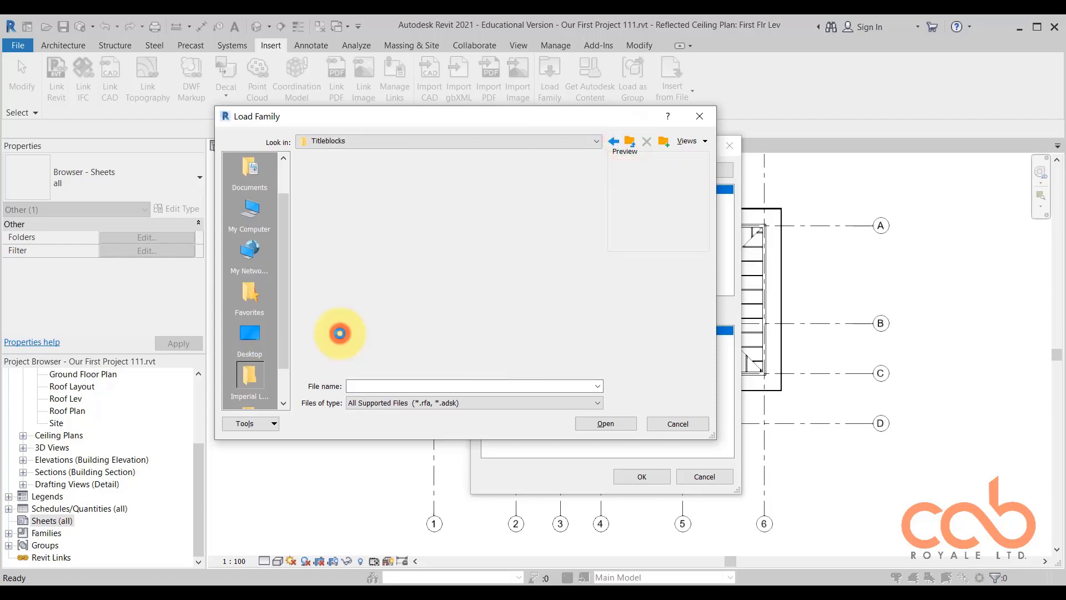
# Preview the imperial titleblock families, from E1 30 x 42 Horizontal through B 11 x 17 Horizontal.
pyautogui.click(377, 271)
pyautogui.click(378, 271)
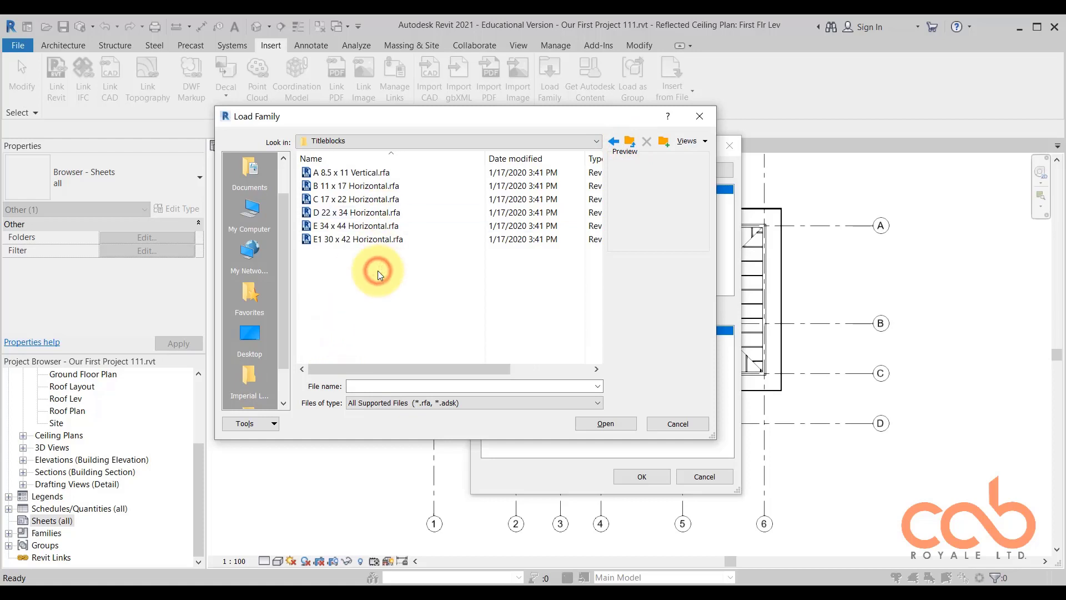
pyautogui.click(338, 239)
pyautogui.click(350, 225)
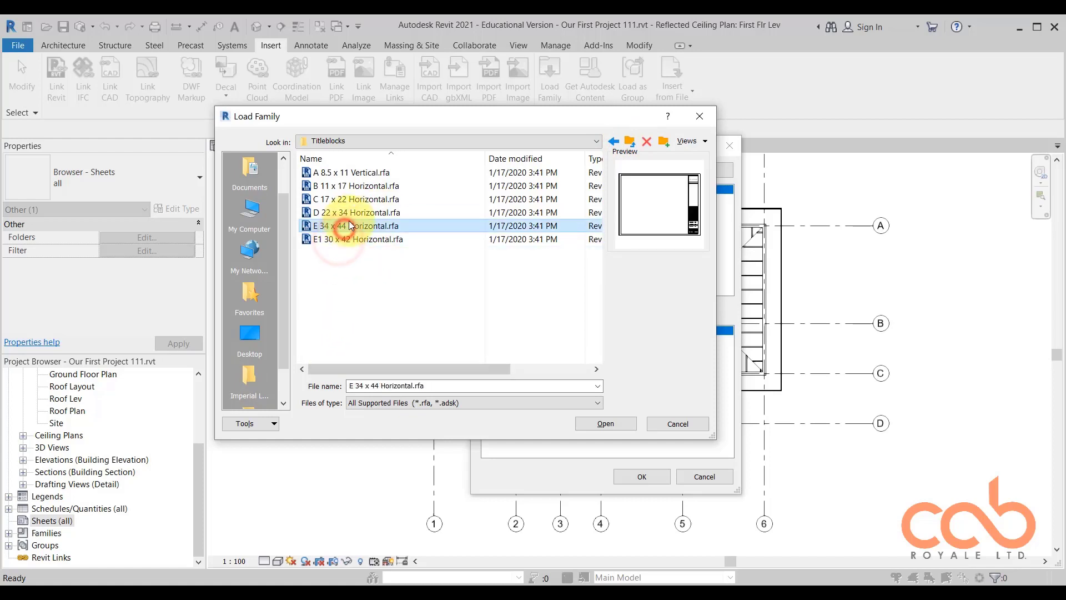
pyautogui.click(351, 214)
pyautogui.click(353, 201)
pyautogui.click(365, 189)
pyautogui.click(632, 142)
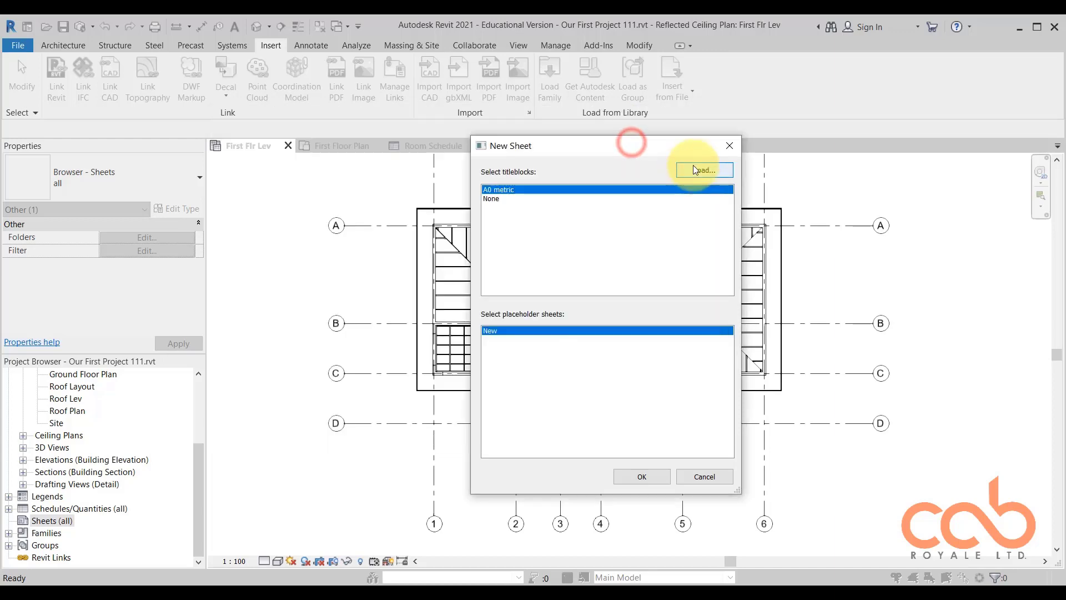
# Restart loading a titleblock and browse to the Titleblocks folder of the English library.
pyautogui.click(694, 164)
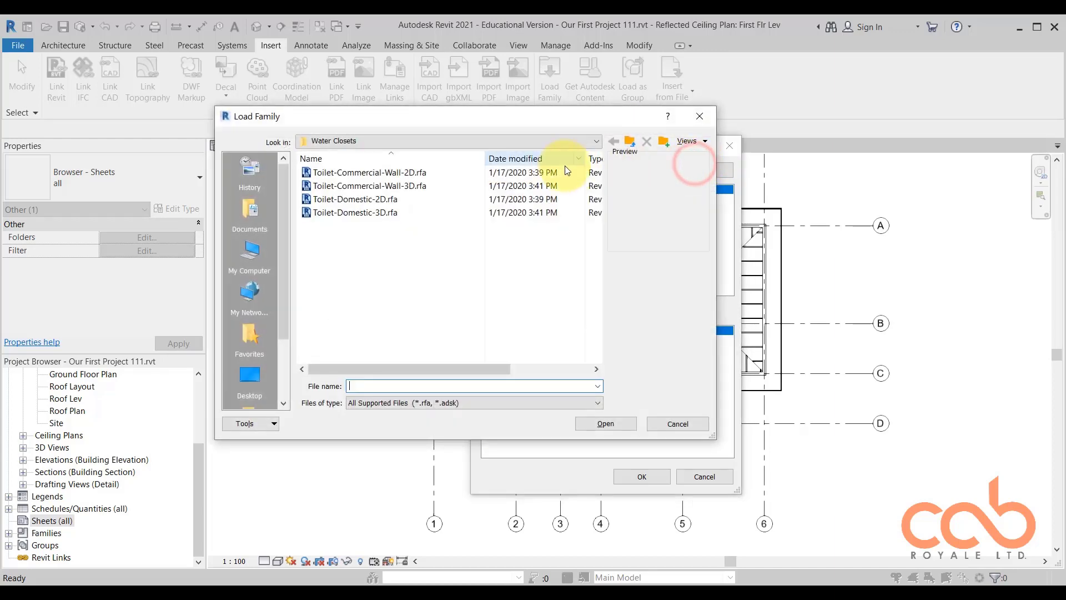
pyautogui.click(631, 142)
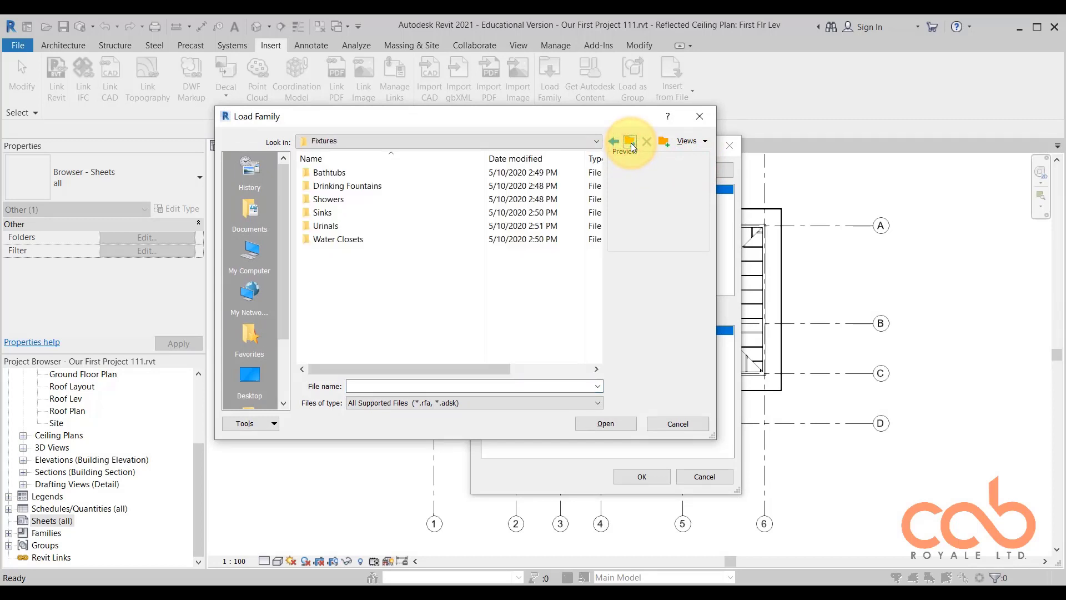
pyautogui.click(631, 142)
pyautogui.click(631, 142)
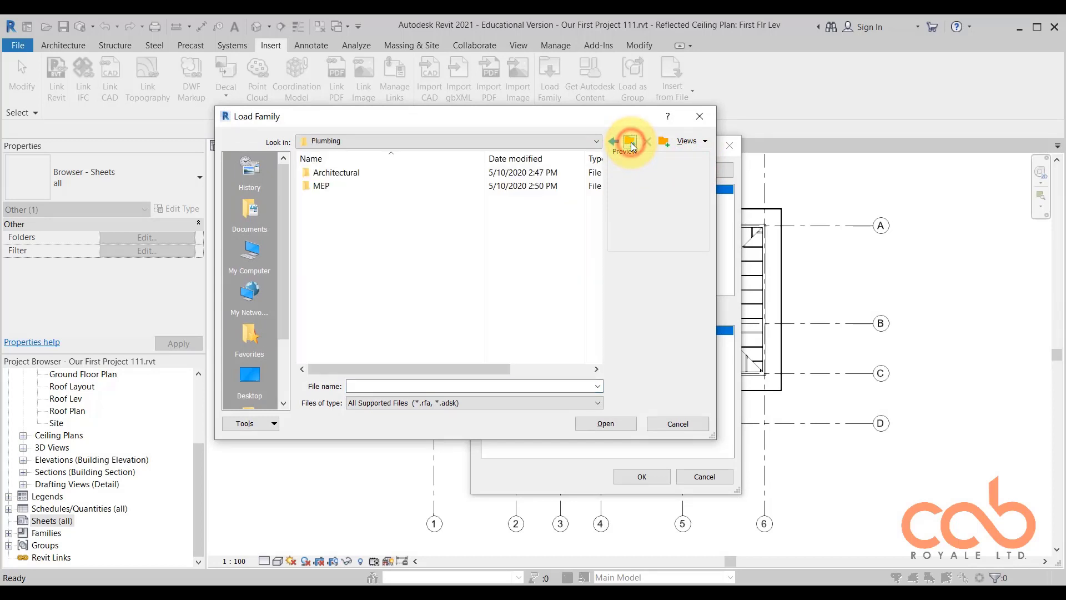
pyautogui.click(631, 142)
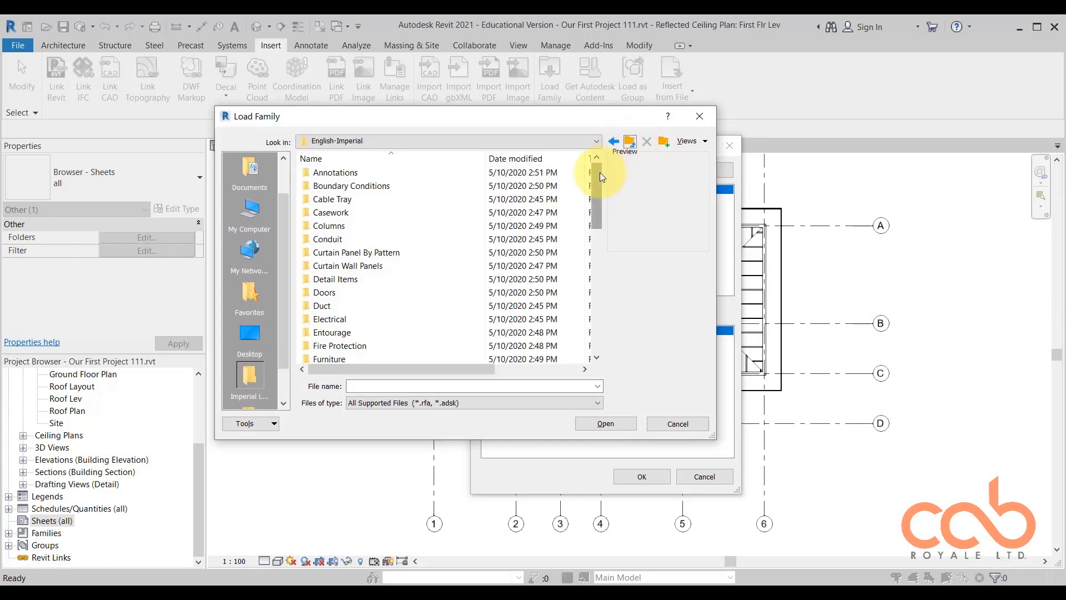
pyautogui.click(631, 142)
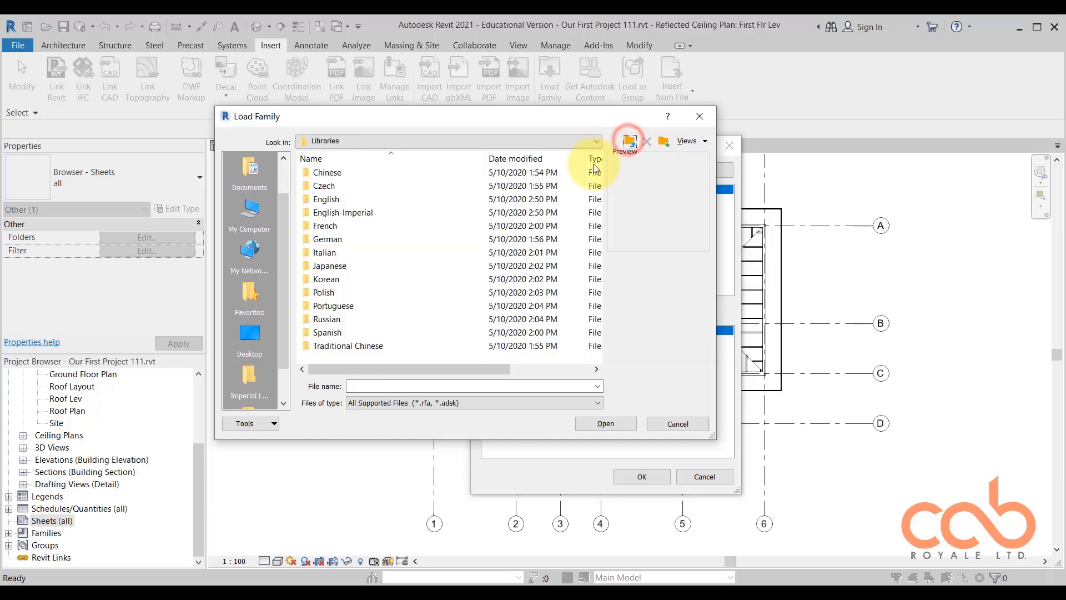
pyautogui.doubleClick(378, 200)
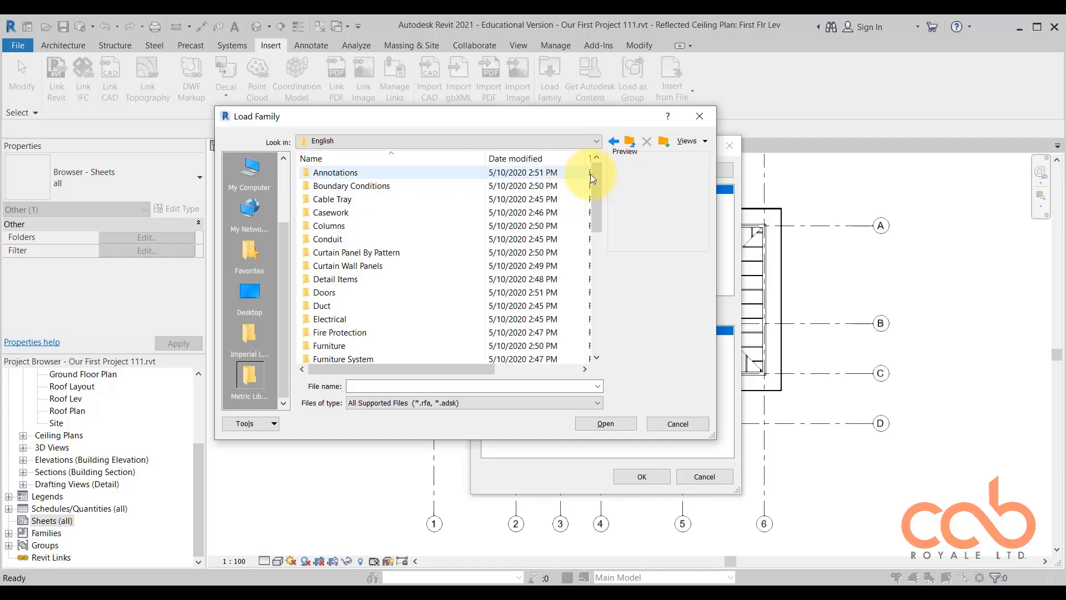
pyautogui.moveTo(594, 176); pyautogui.dragTo(605, 371)
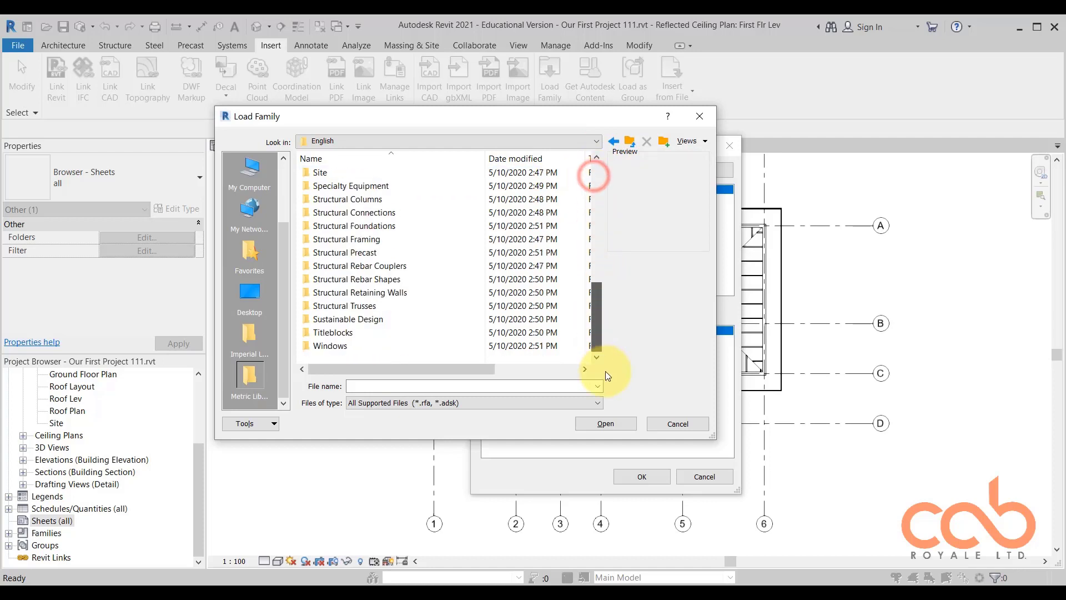
pyautogui.doubleClick(354, 332)
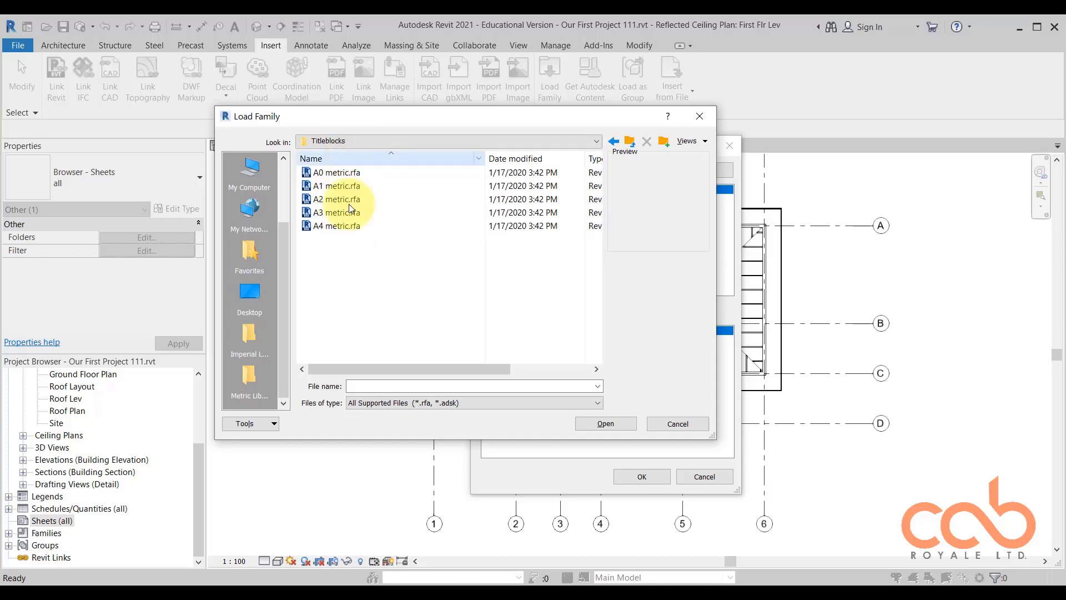
# Widen the family loading dialog and preview the A0, A1, A2, A3 and A4 metric titleblocks.
pyautogui.click(344, 173)
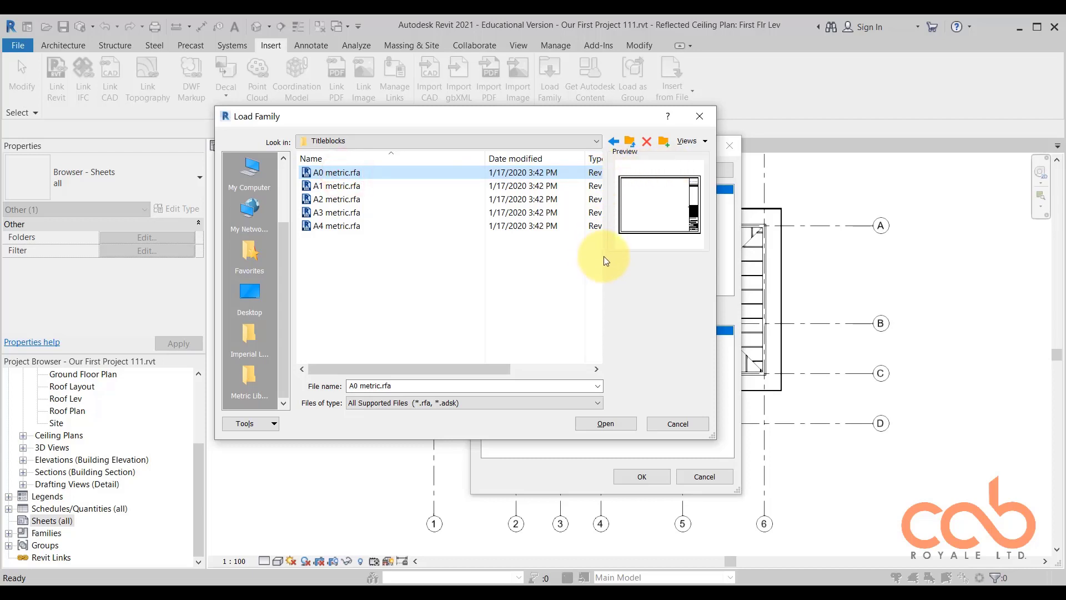
pyautogui.moveTo(716, 261); pyautogui.dragTo(809, 278)
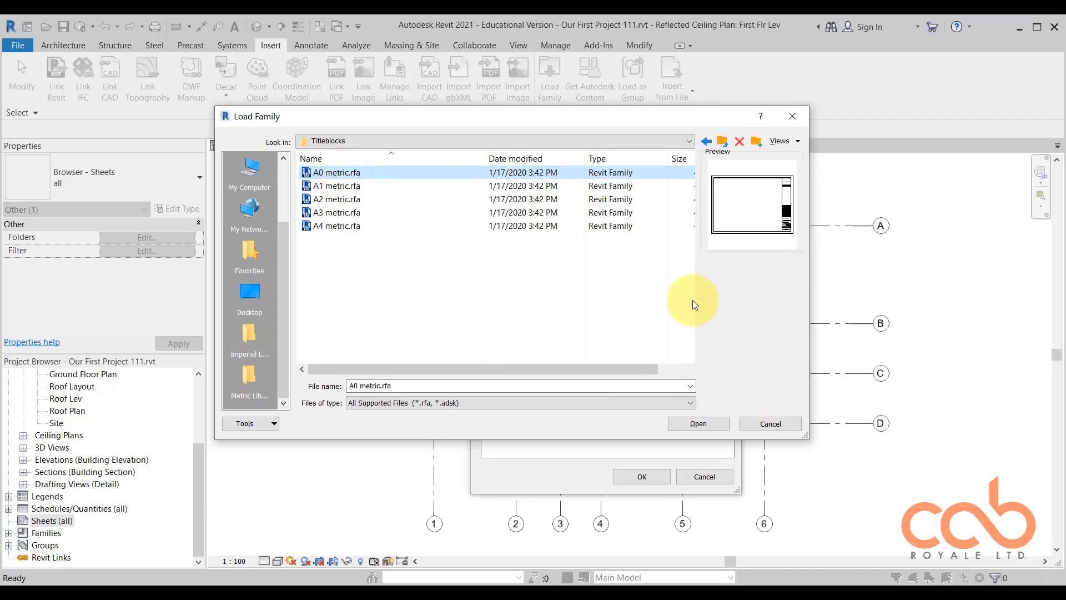
pyautogui.moveTo(810, 241); pyautogui.dragTo(768, 178)
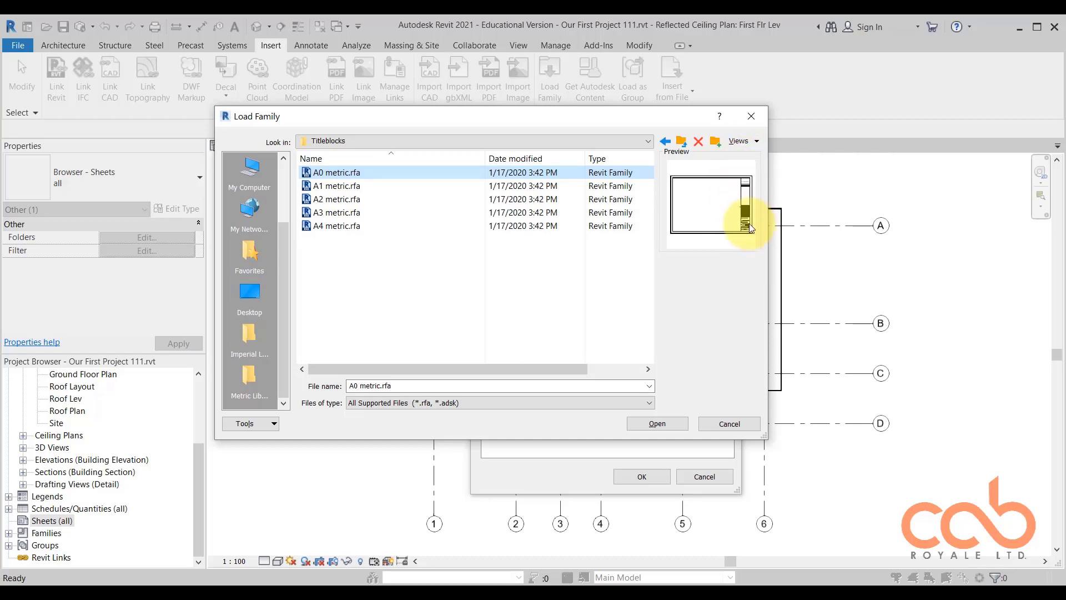
pyautogui.click(339, 185)
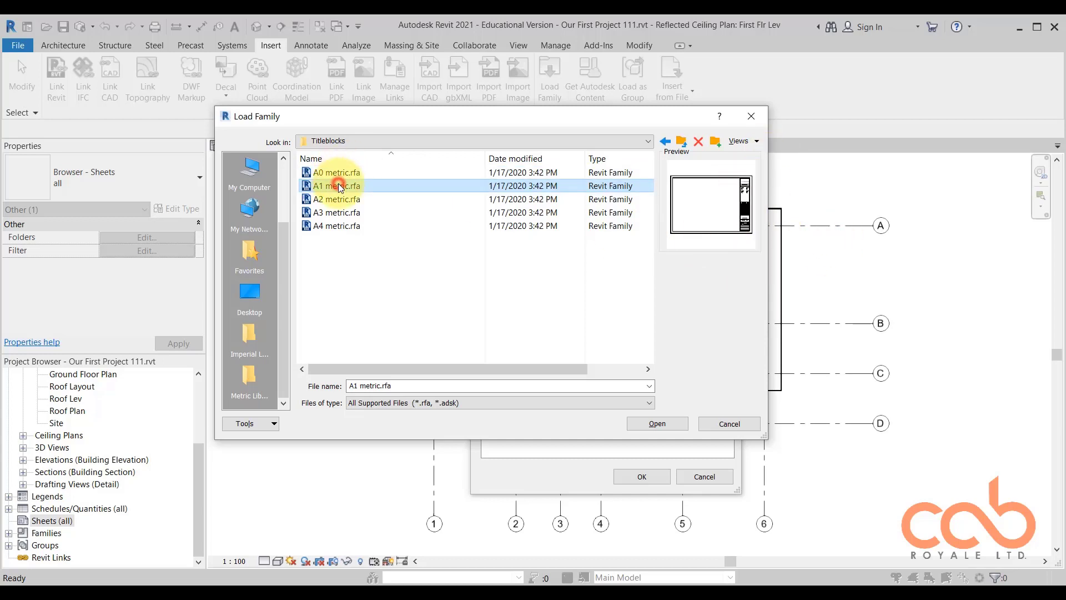
pyautogui.click(353, 200)
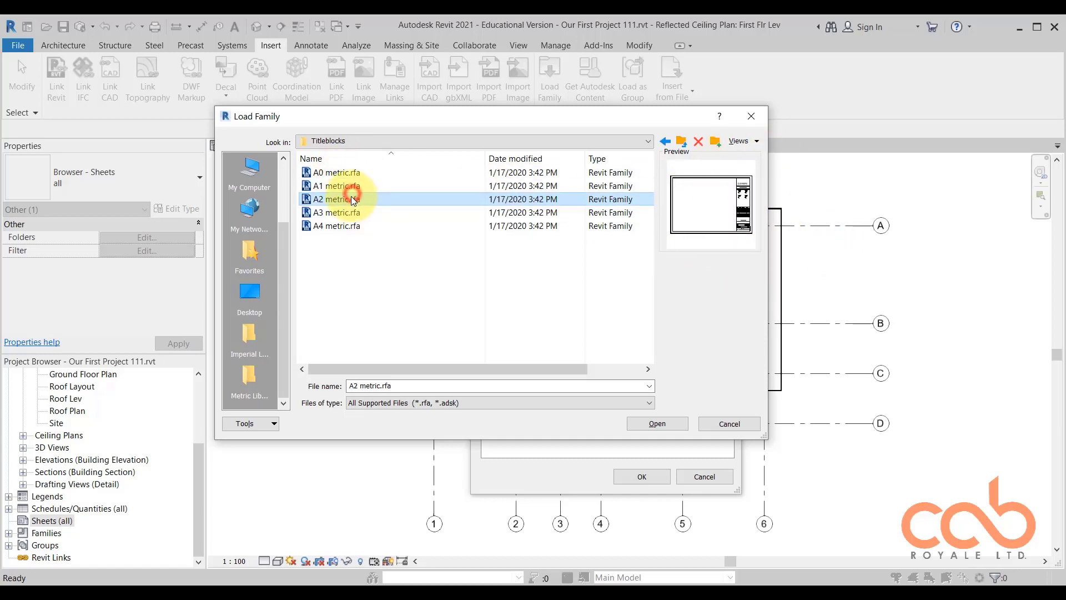
pyautogui.click(349, 214)
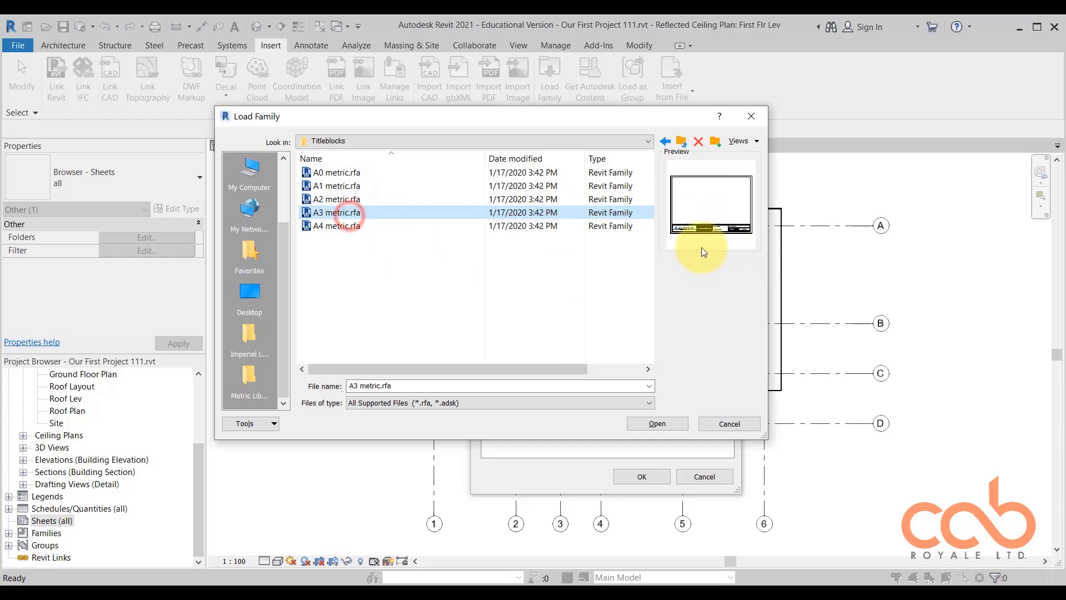
pyautogui.click(337, 226)
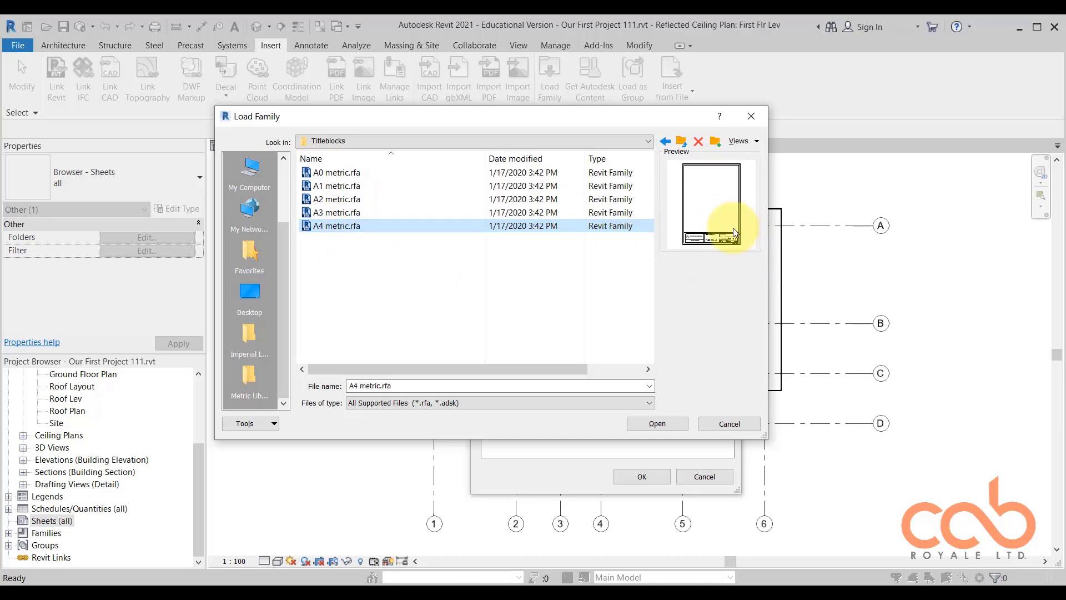
pyautogui.click(488, 291)
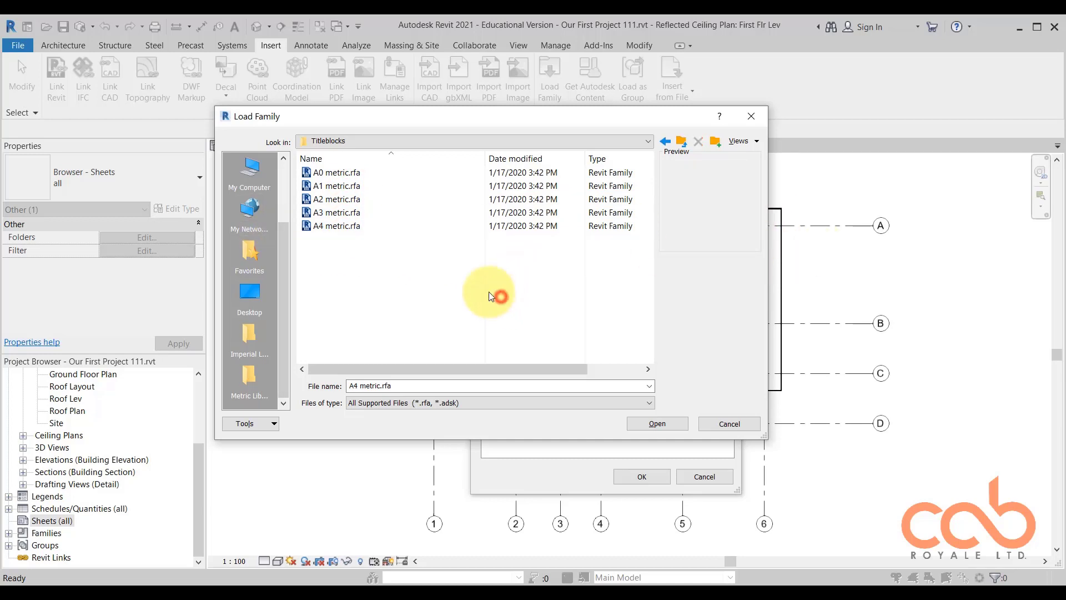
# Load the A2 metric titleblock family and create the new sheet with it.
pyautogui.click(352, 199)
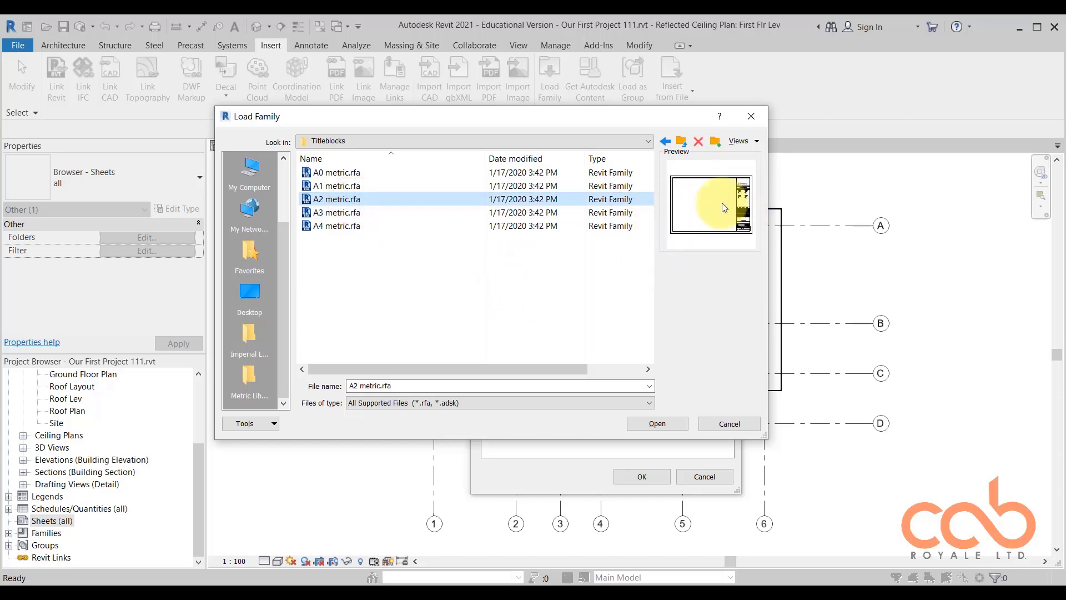
pyautogui.click(665, 424)
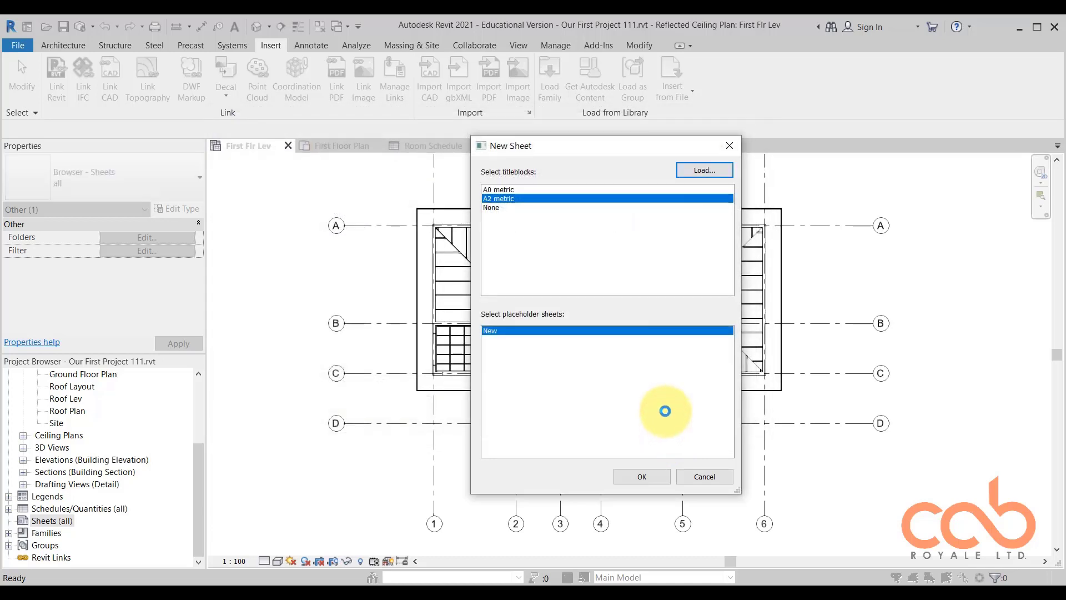
pyautogui.click(641, 477)
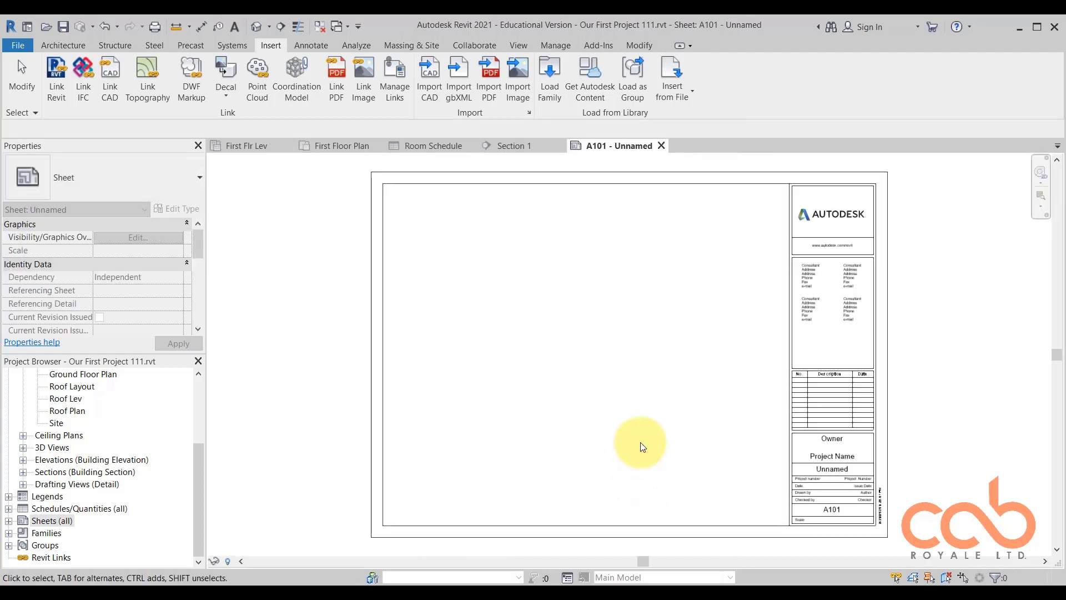
pyautogui.click(584, 274)
pyautogui.click(221, 245)
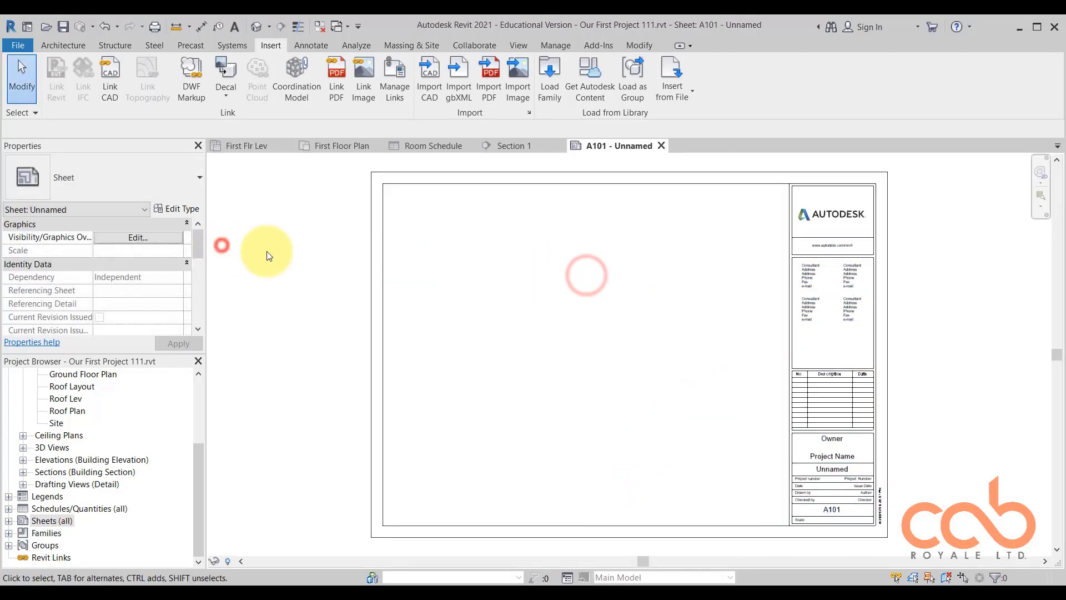
pyautogui.click(272, 251)
pyautogui.scroll(-2, 355, 233)
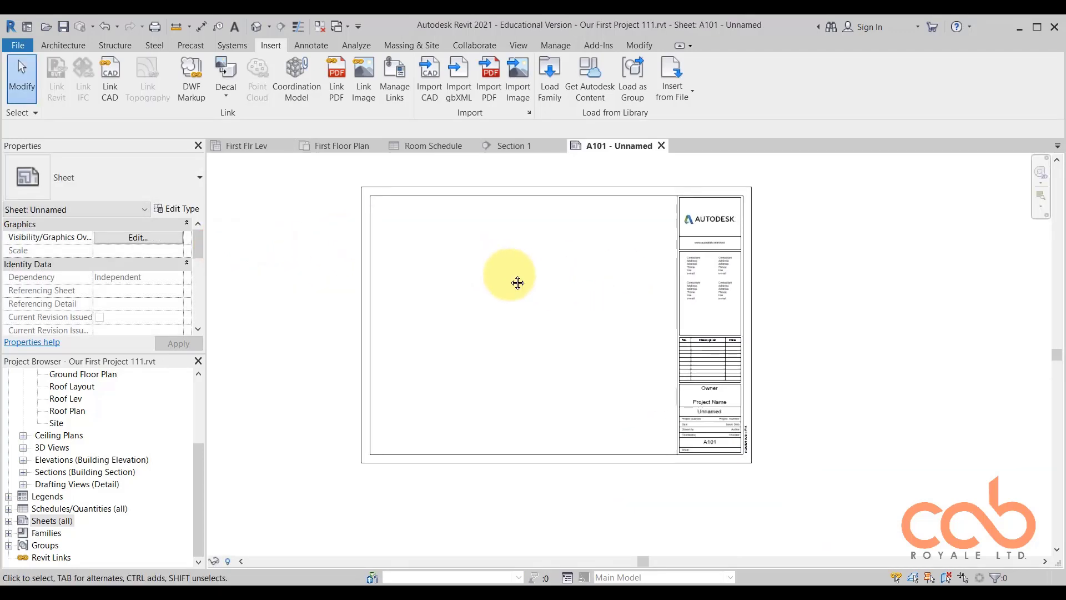
# Open the A2 metric titleblock family of the new sheet for editing.
pyautogui.click(625, 195)
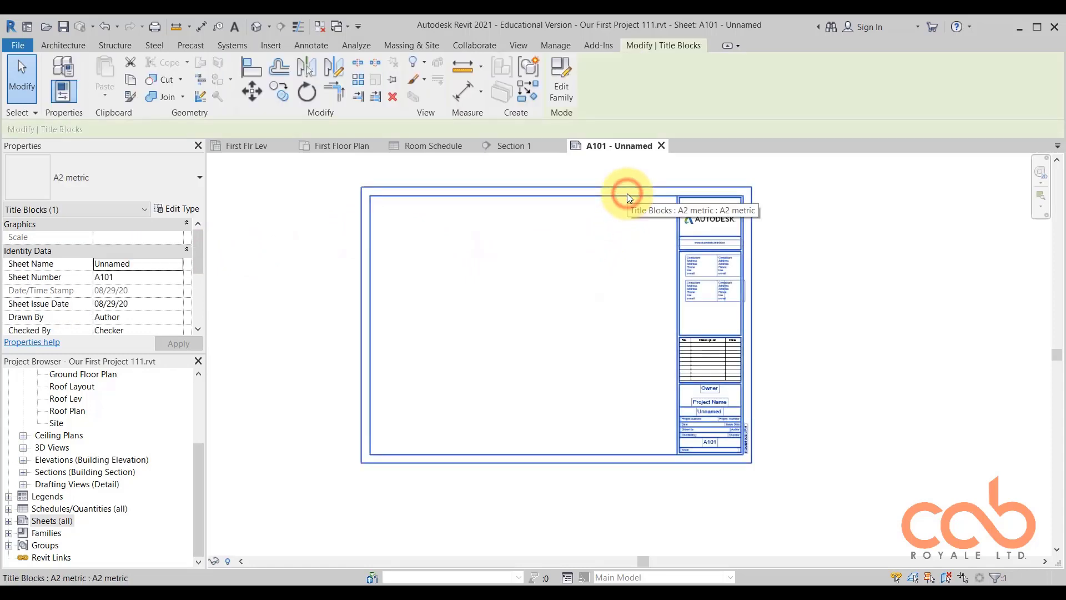
pyautogui.click(562, 89)
pyautogui.click(562, 86)
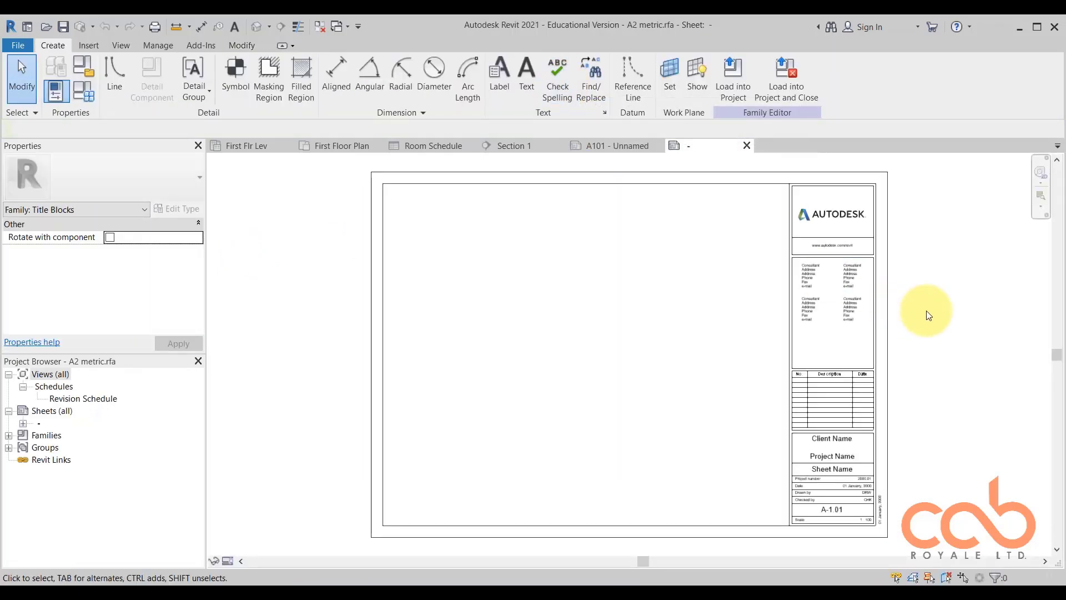
# Examine the titleblock's logo, consultant details, revision schedule and project information fields.
pyautogui.moveTo(933, 318); pyautogui.dragTo(820, 312, button='middle')
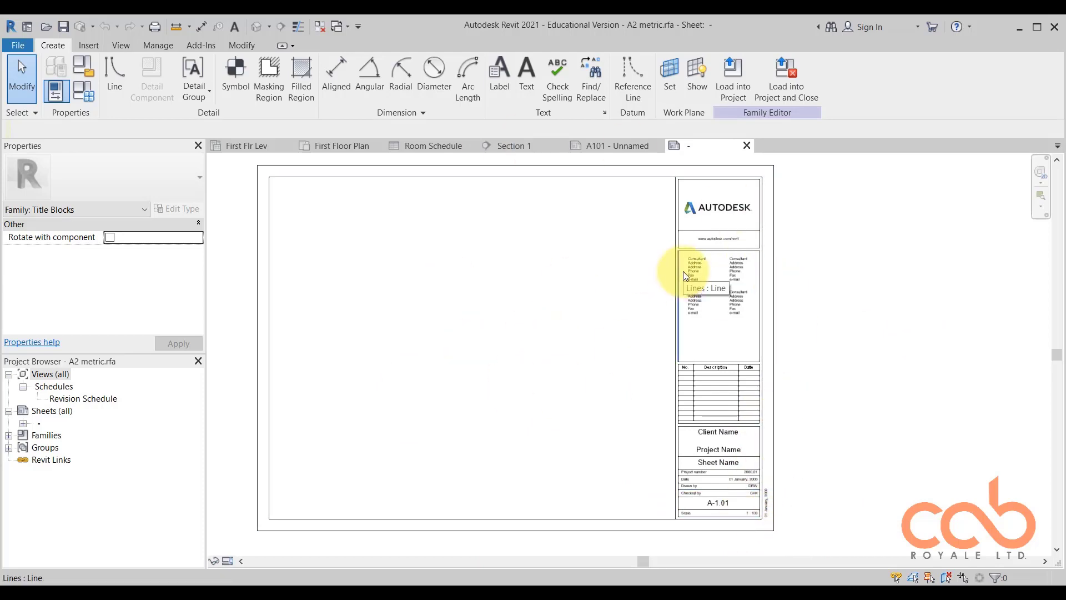
pyautogui.scroll(1, 741, 531)
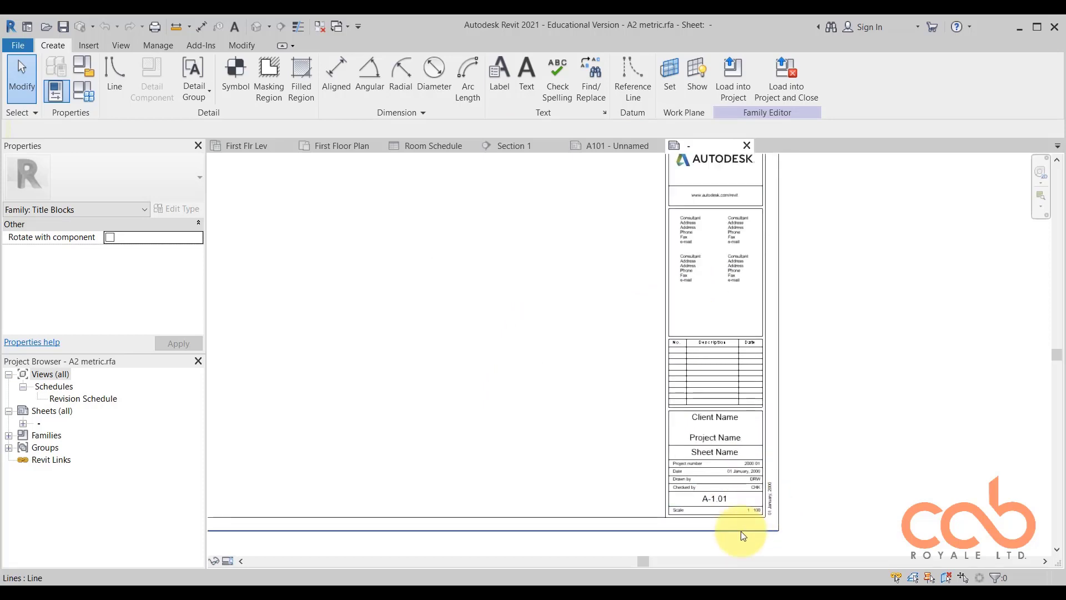
pyautogui.scroll(3, 741, 530)
pyautogui.scroll(-2, 694, 278)
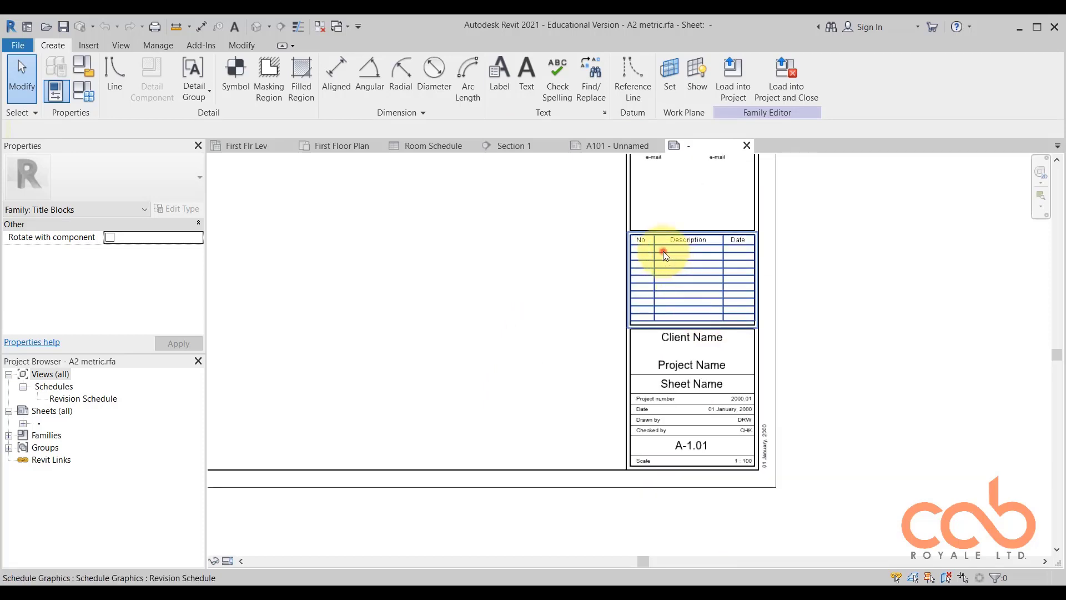
pyautogui.click(665, 254)
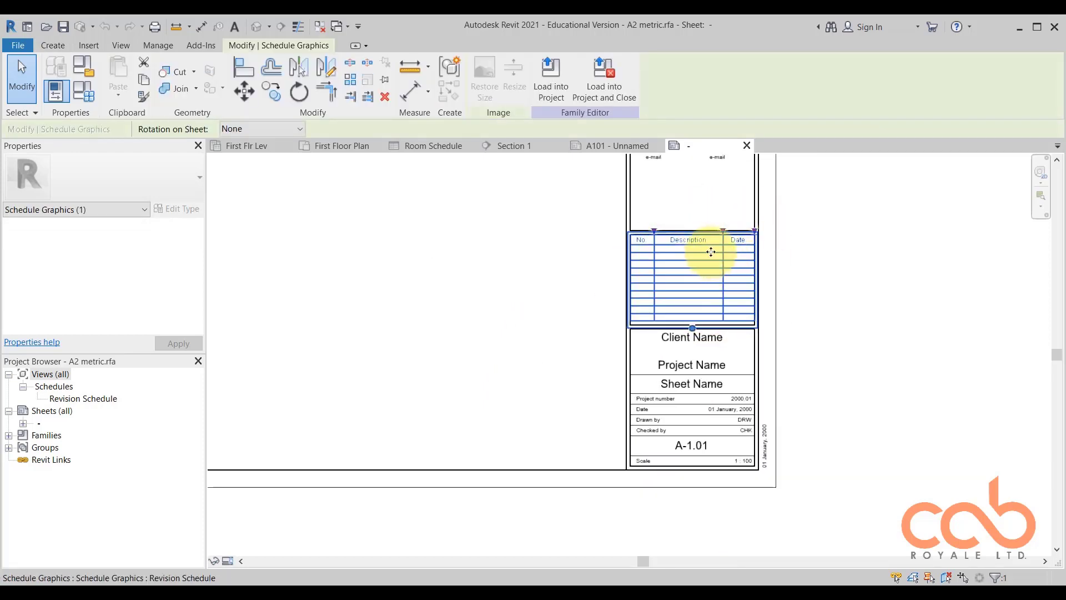
pyautogui.scroll(2, 692, 256)
pyautogui.scroll(-3, 650, 290)
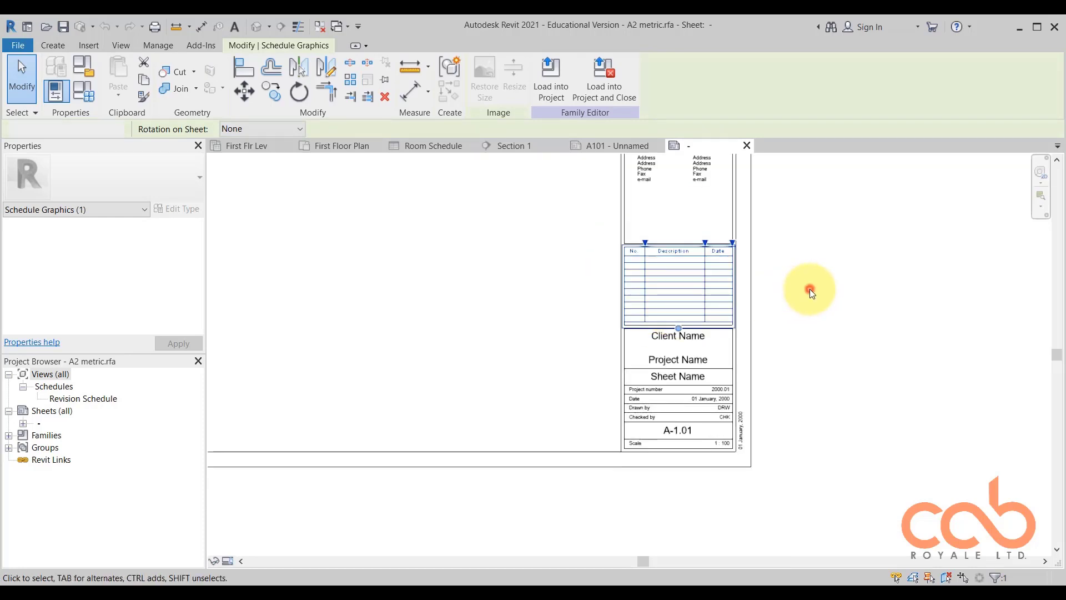
pyautogui.click(810, 288)
pyautogui.moveTo(796, 286); pyautogui.dragTo(833, 366, button='middle')
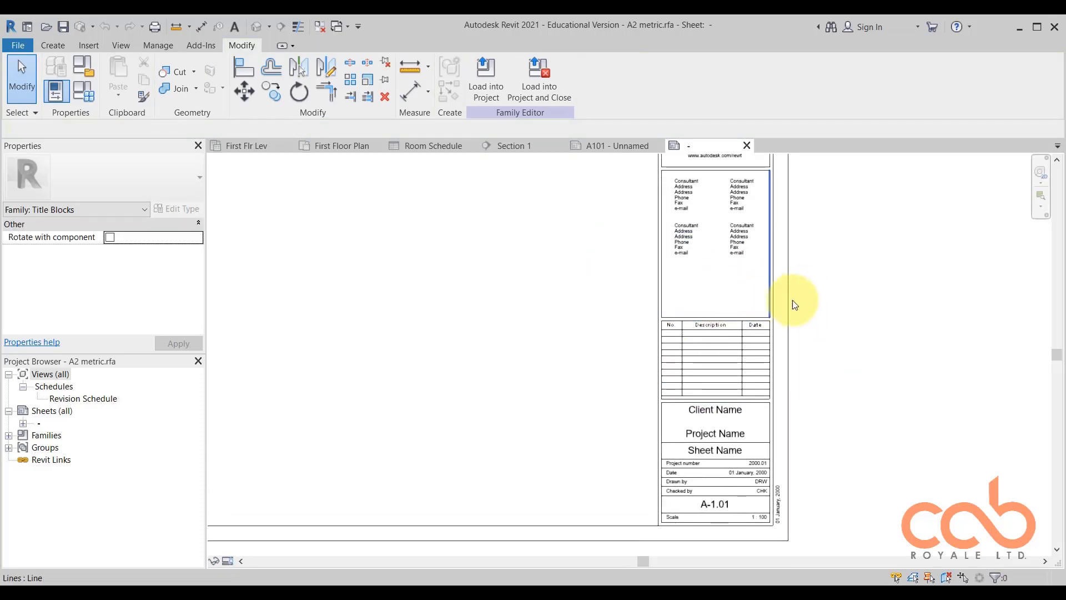
pyautogui.moveTo(835, 241); pyautogui.dragTo(850, 334, button='middle')
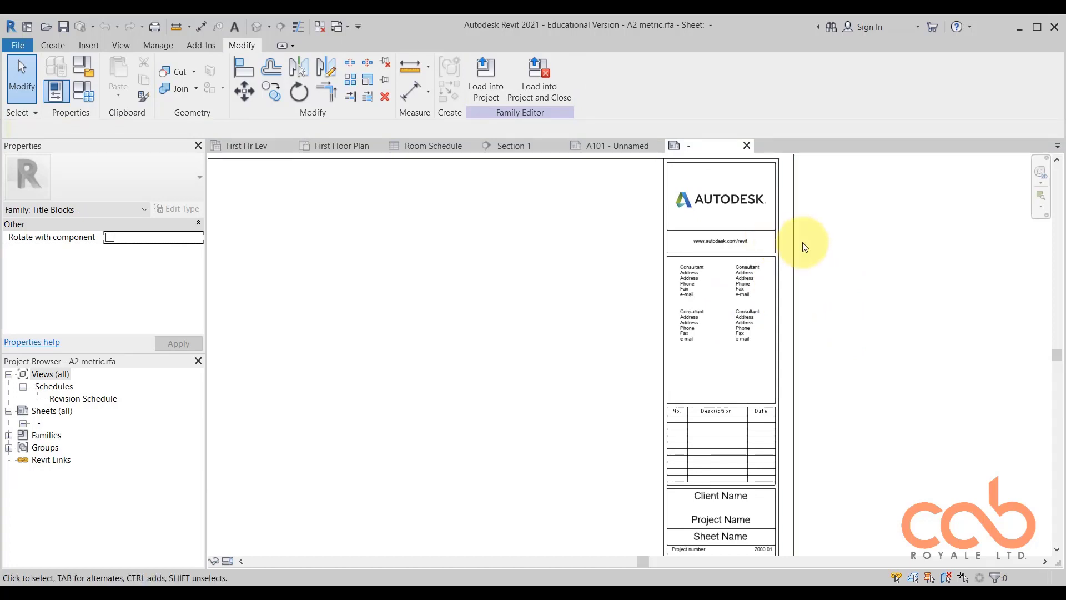
pyautogui.moveTo(805, 248); pyautogui.dragTo(800, 273, button='middle')
pyautogui.scroll(2, 800, 352)
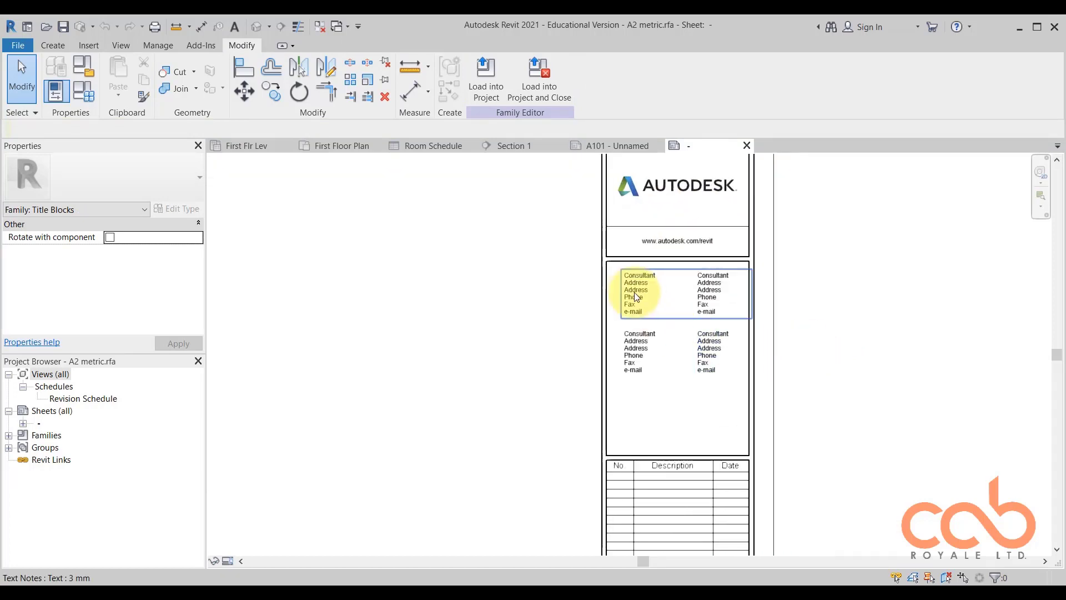
pyautogui.moveTo(561, 210); pyautogui.dragTo(498, 283)
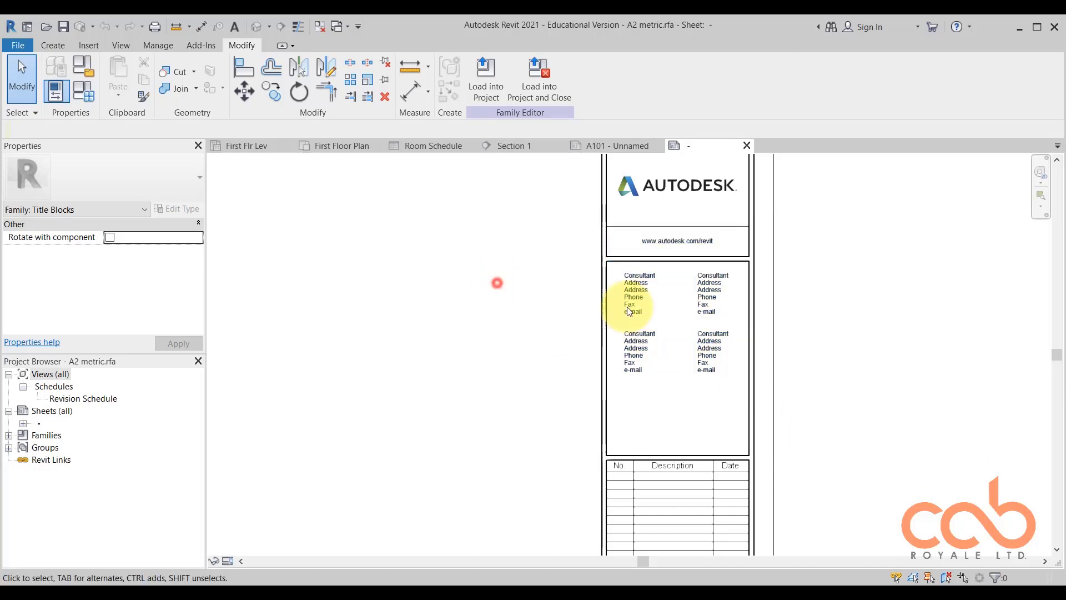
pyautogui.scroll(-2, 865, 303)
pyautogui.moveTo(648, 325); pyautogui.dragTo(632, 304, button='middle')
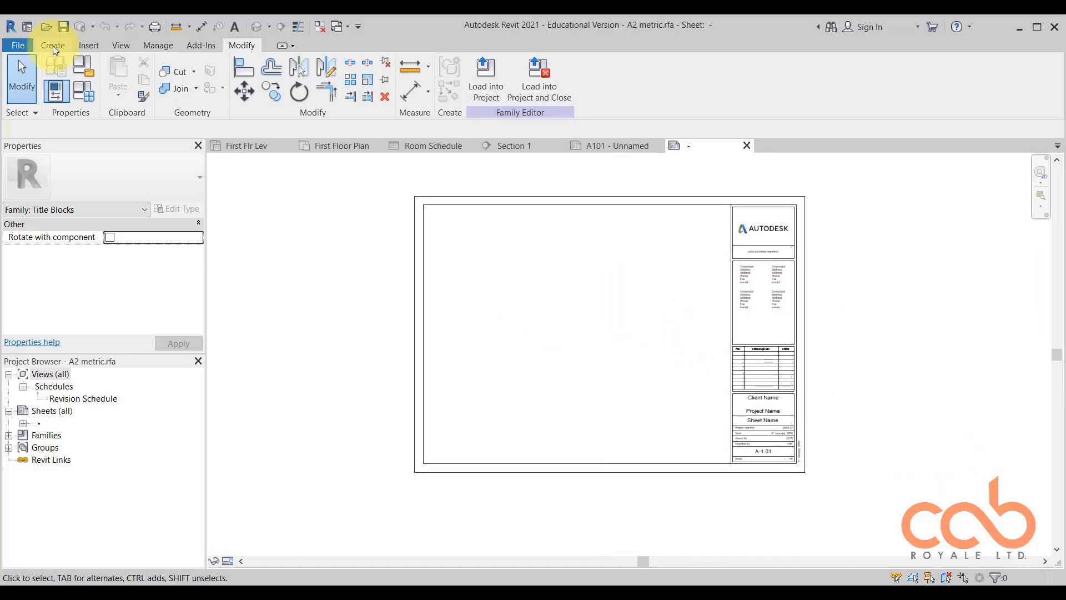
pyautogui.click(47, 48)
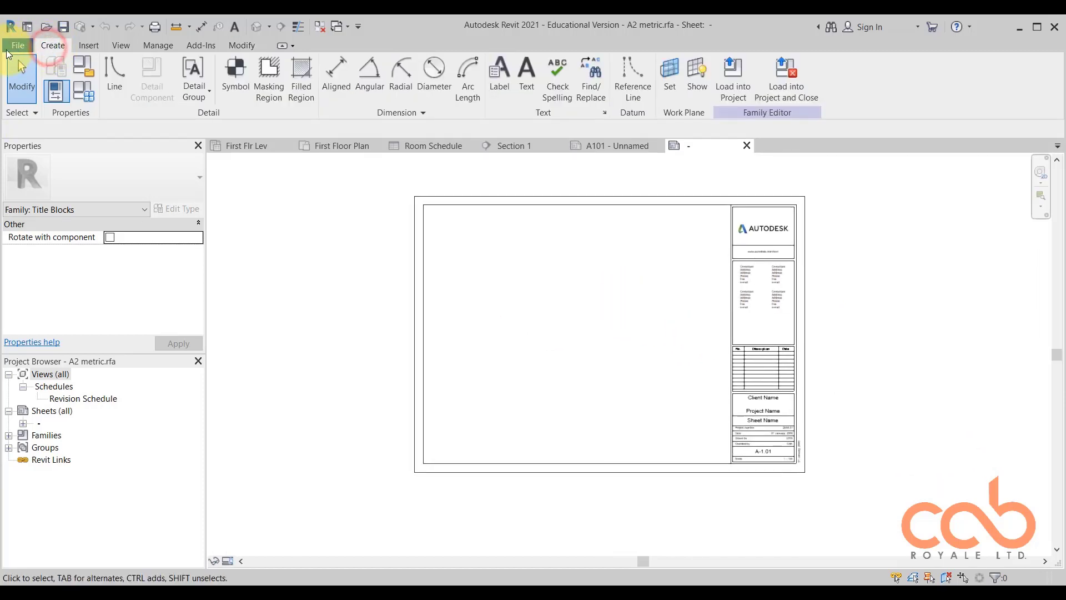
pyautogui.click(459, 196)
pyautogui.click(463, 231)
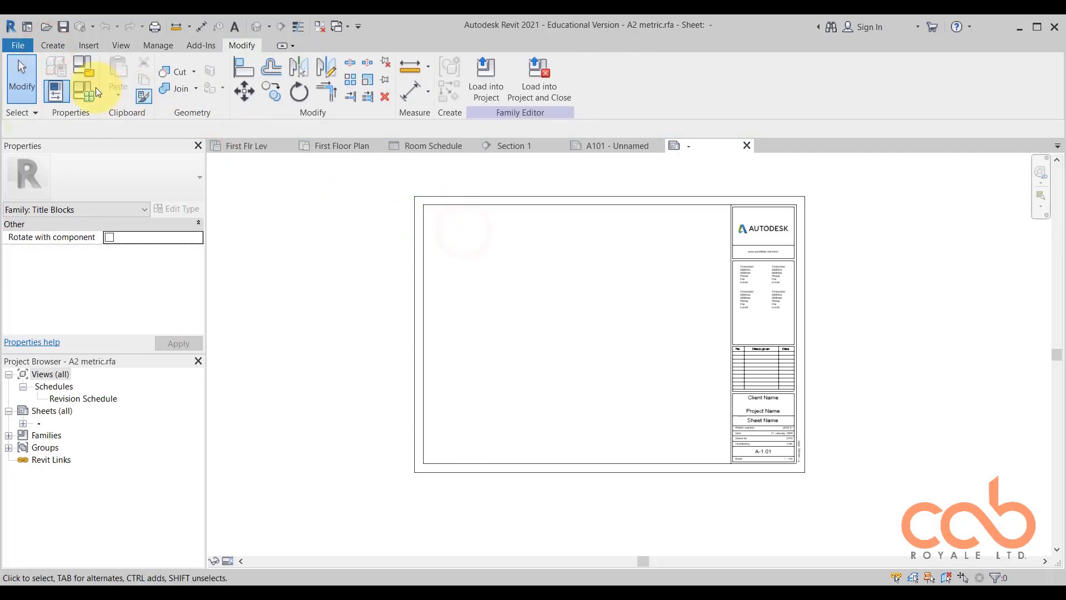
# Save the titleblock family under the new name CaB A2 in the Titleblocks folder.
pyautogui.click(19, 46)
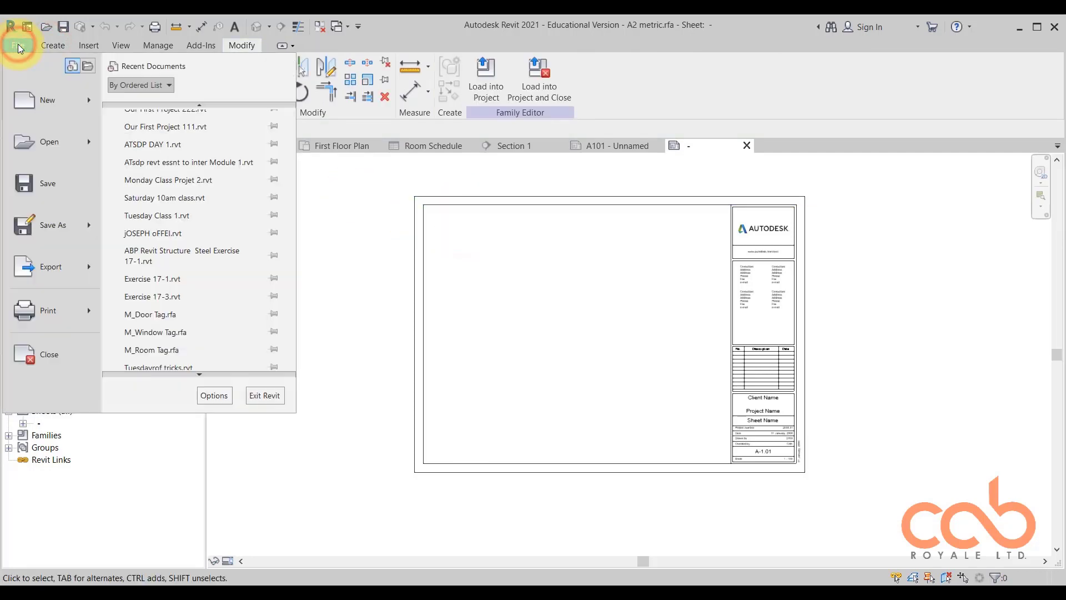
pyautogui.moveTo(43, 143)
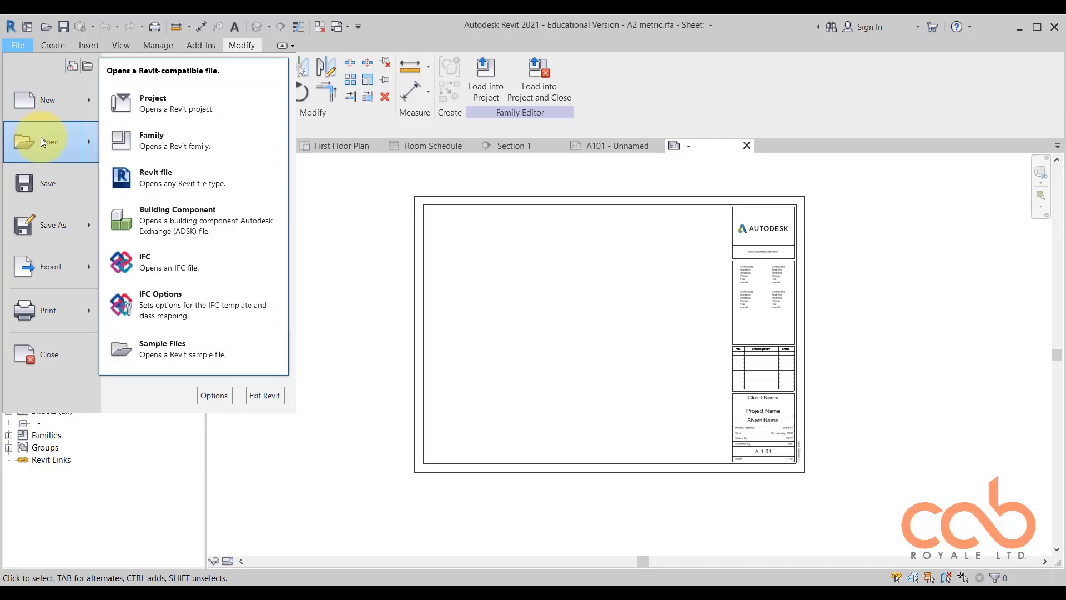
pyautogui.moveTo(66, 221)
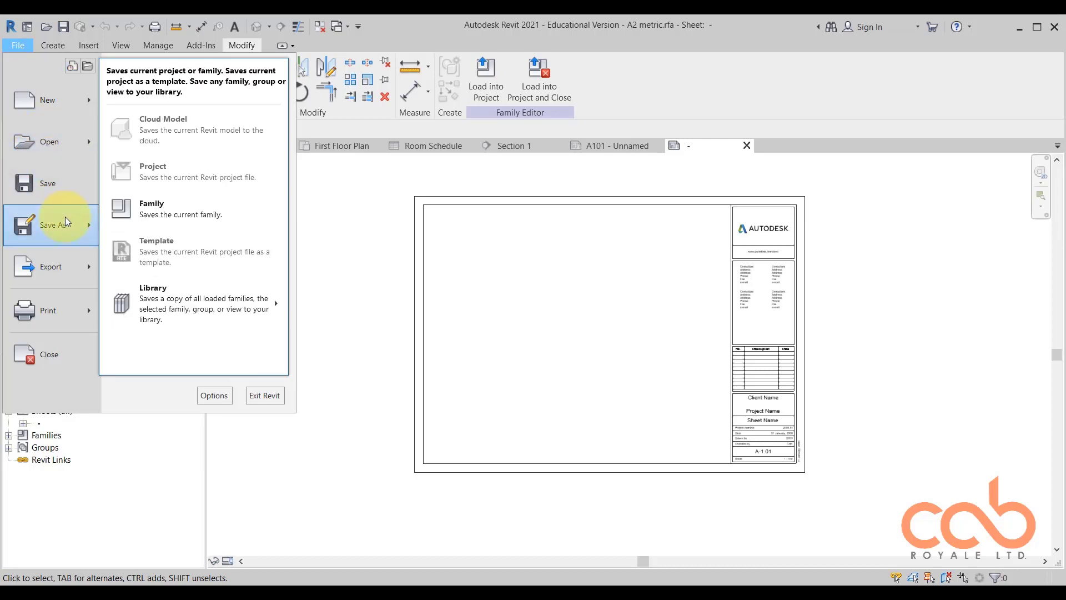
pyautogui.click(180, 211)
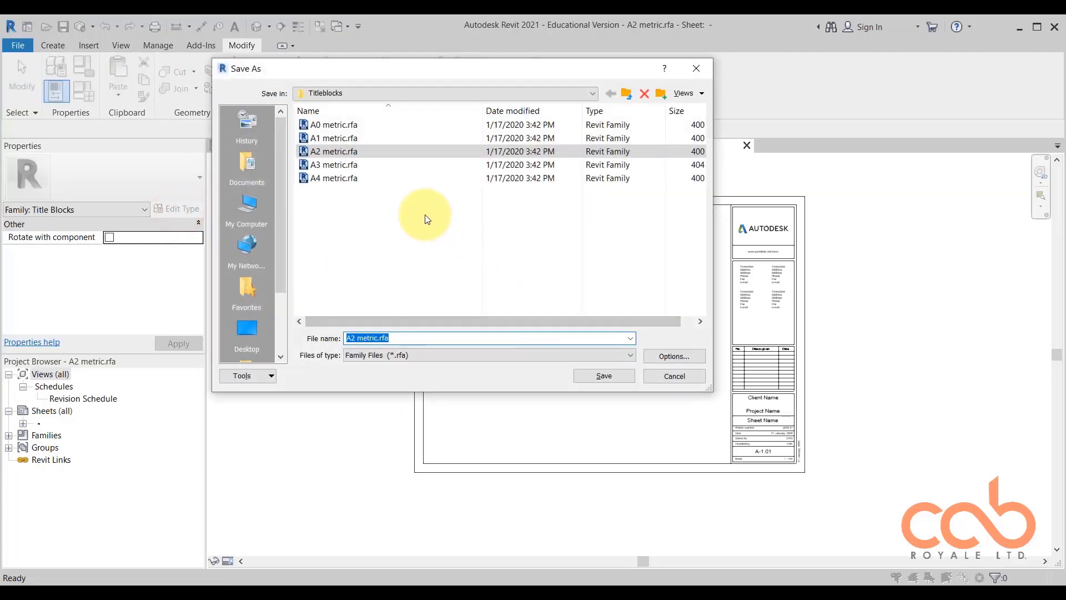
pyautogui.click(362, 198)
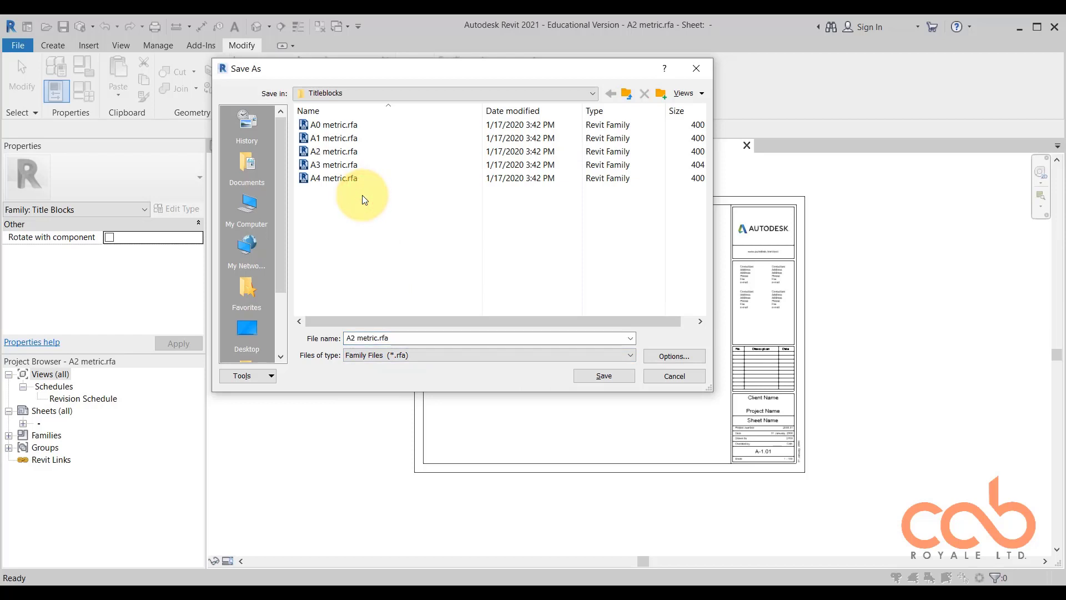
pyautogui.click(406, 336)
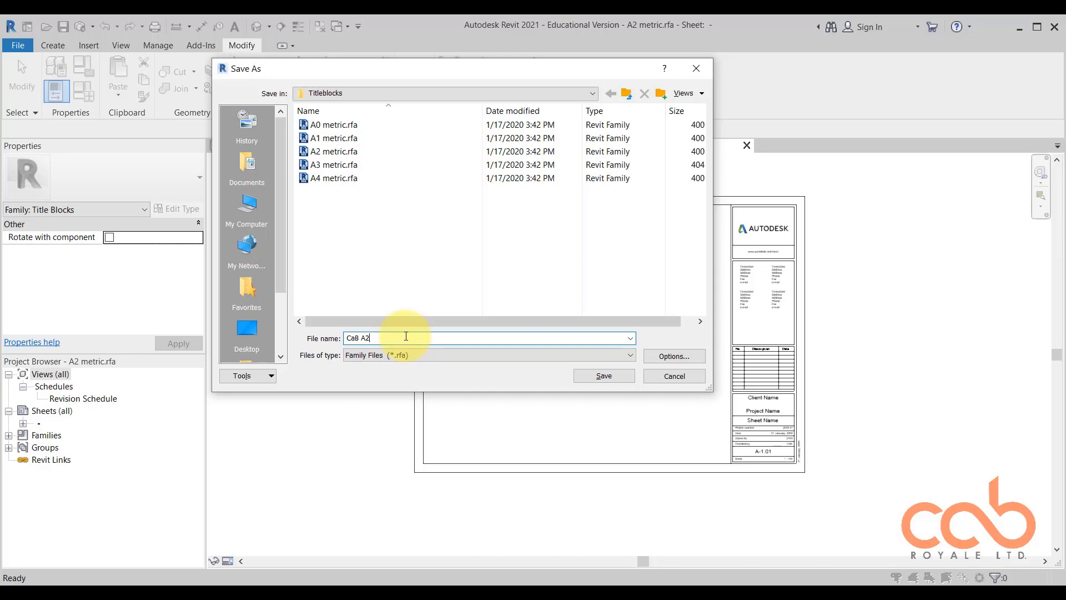
pyautogui.click(618, 375)
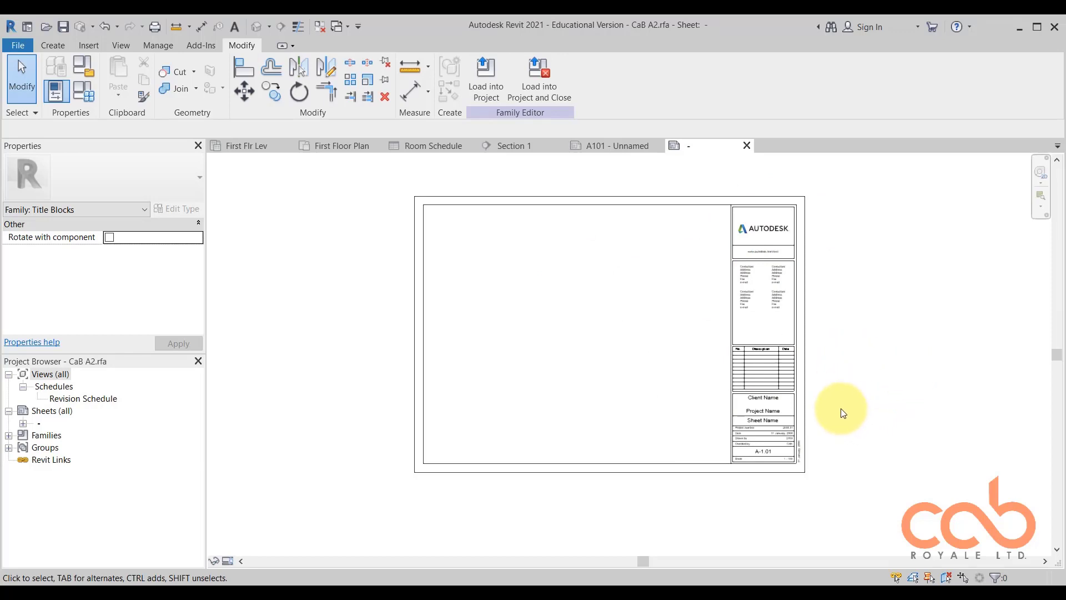
# Delete the web address, the four consultant text notes and the divider lines between the logo and consultant boxes.
pyautogui.scroll(1, 822, 388)
pyautogui.scroll(5, 809, 233)
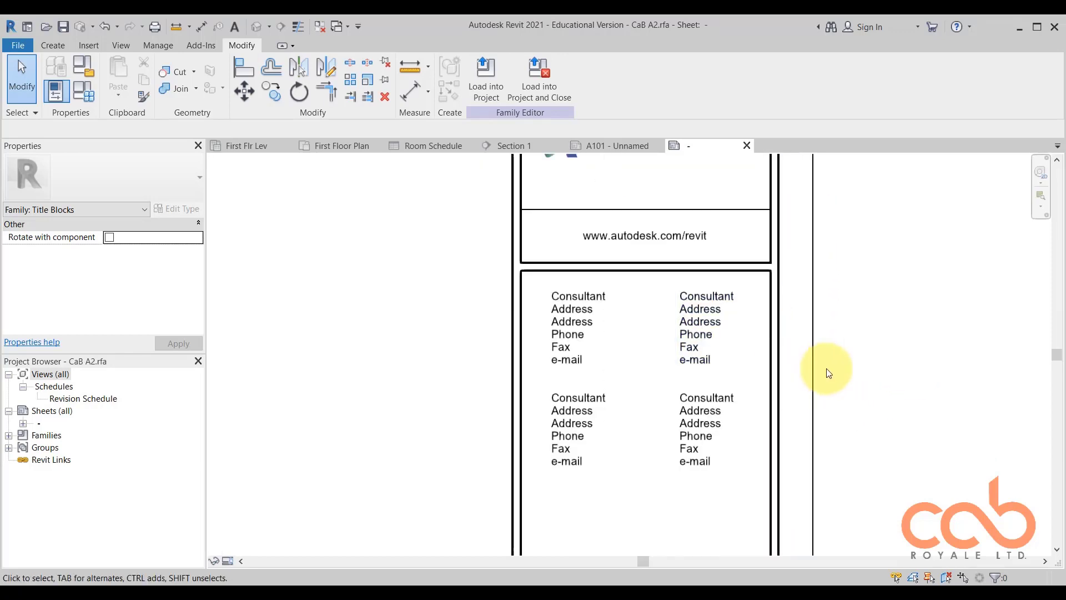
pyautogui.scroll(-3, 703, 393)
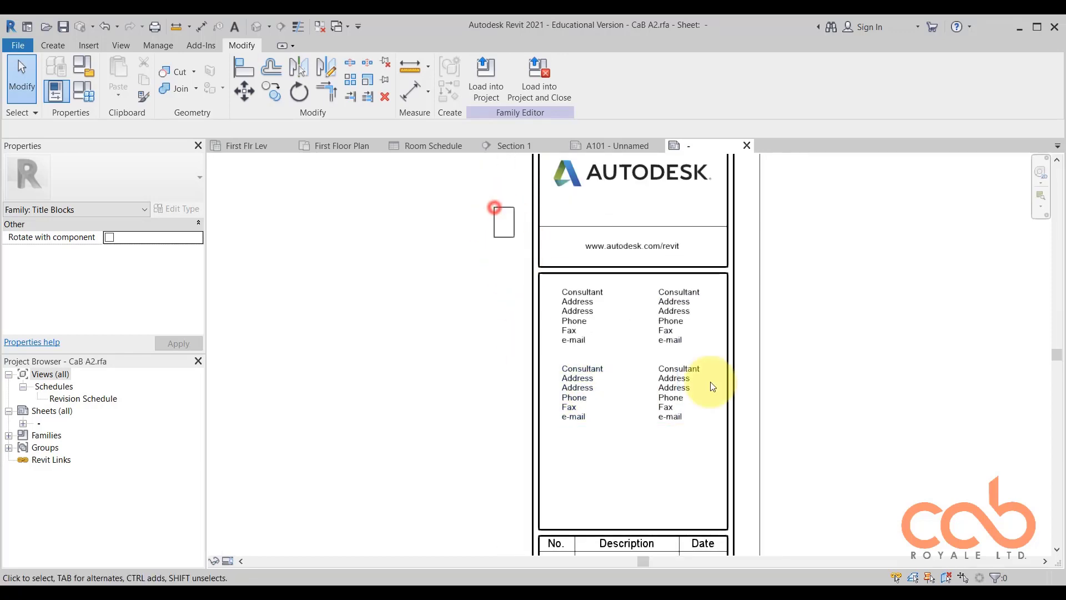
pyautogui.moveTo(712, 386); pyautogui.dragTo(878, 464)
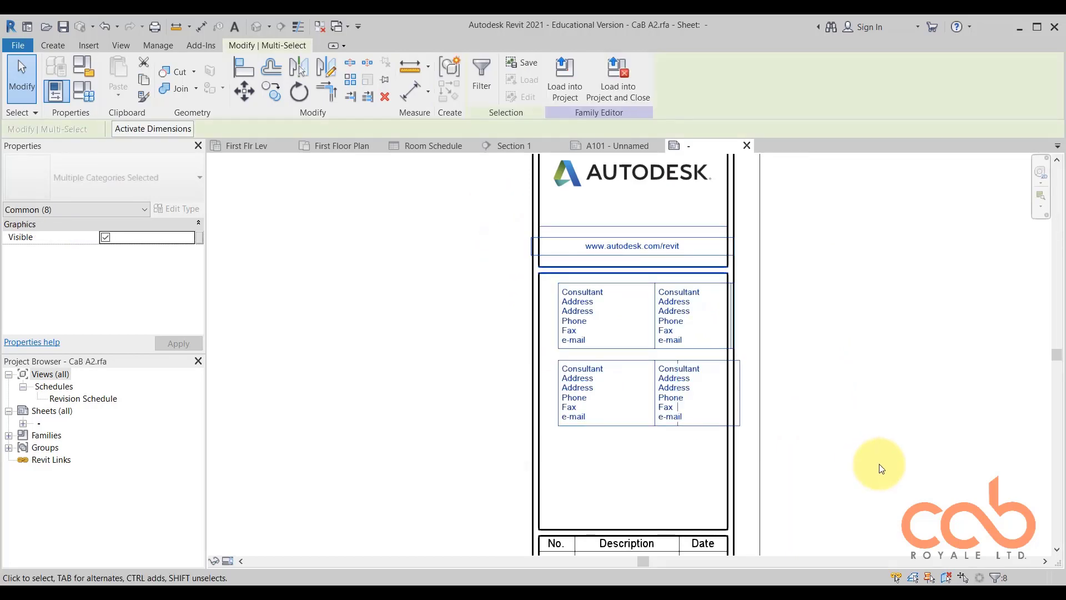
pyautogui.click(880, 469)
# Delete the vertical date label beside the titleblock's lower corner.
pyautogui.scroll(-2, 689, 335)
pyautogui.scroll(-2, 692, 505)
pyautogui.scroll(6, 708, 441)
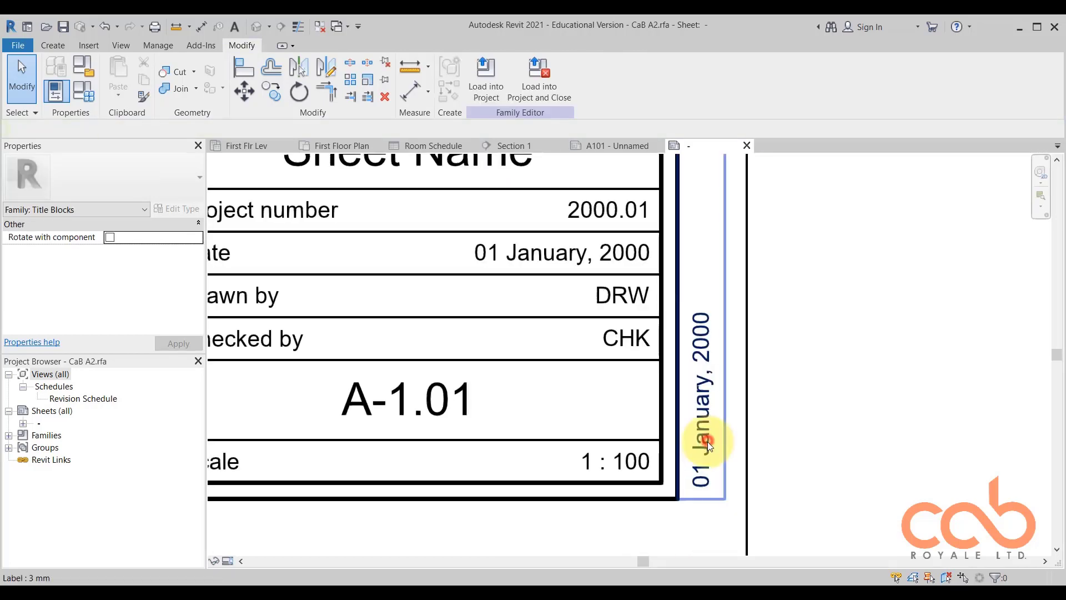
pyautogui.click(708, 441)
pyautogui.scroll(-3, 792, 448)
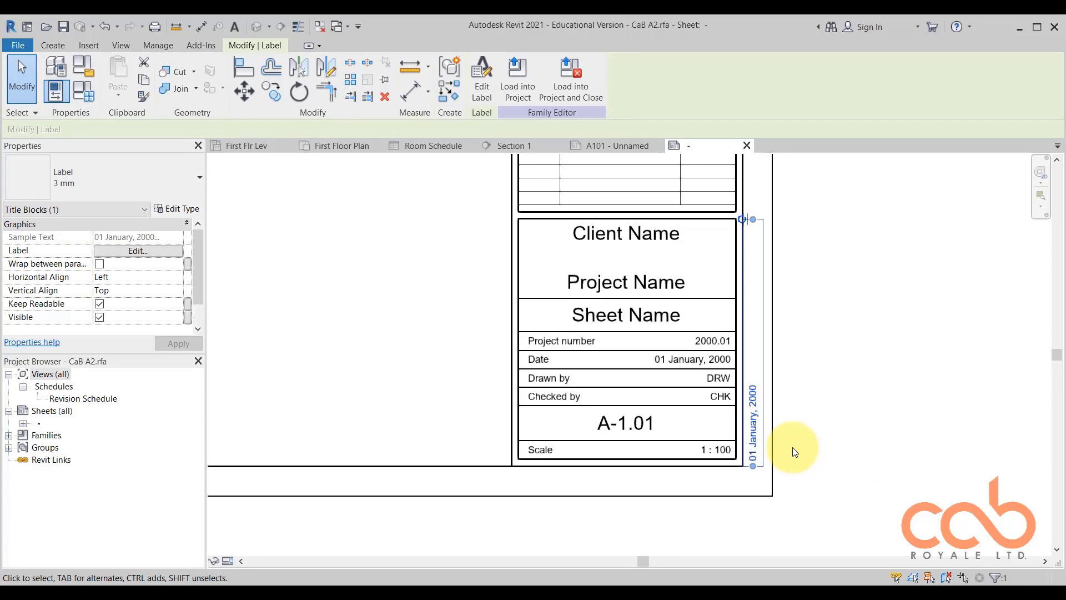
pyautogui.click(791, 447)
pyautogui.scroll(-4, 792, 448)
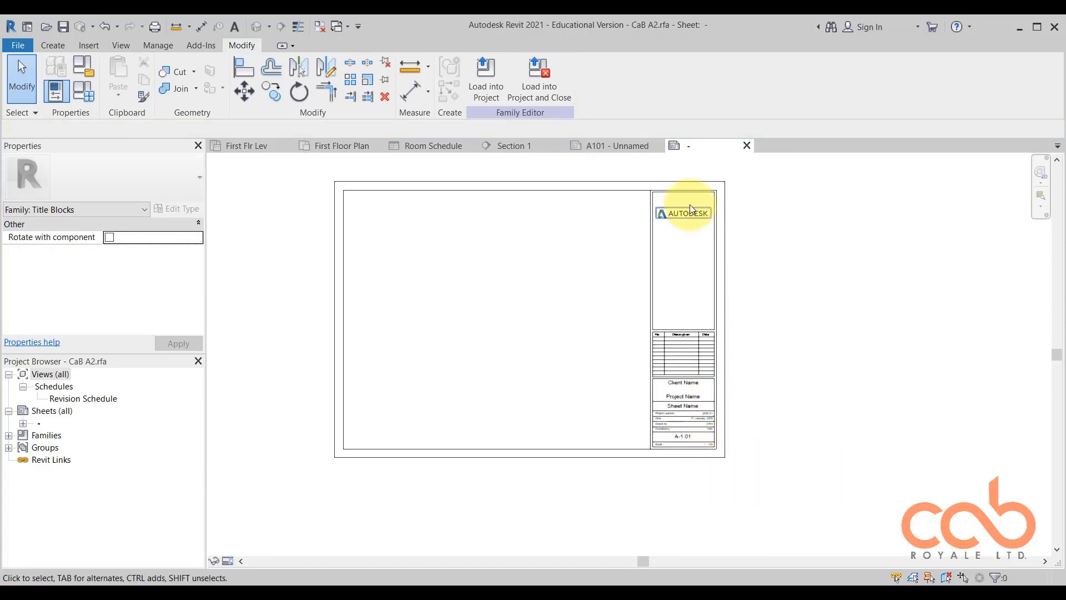
# Delete the revision schedule with the No., Description and Date columns from the titleblock.
pyautogui.click(687, 212)
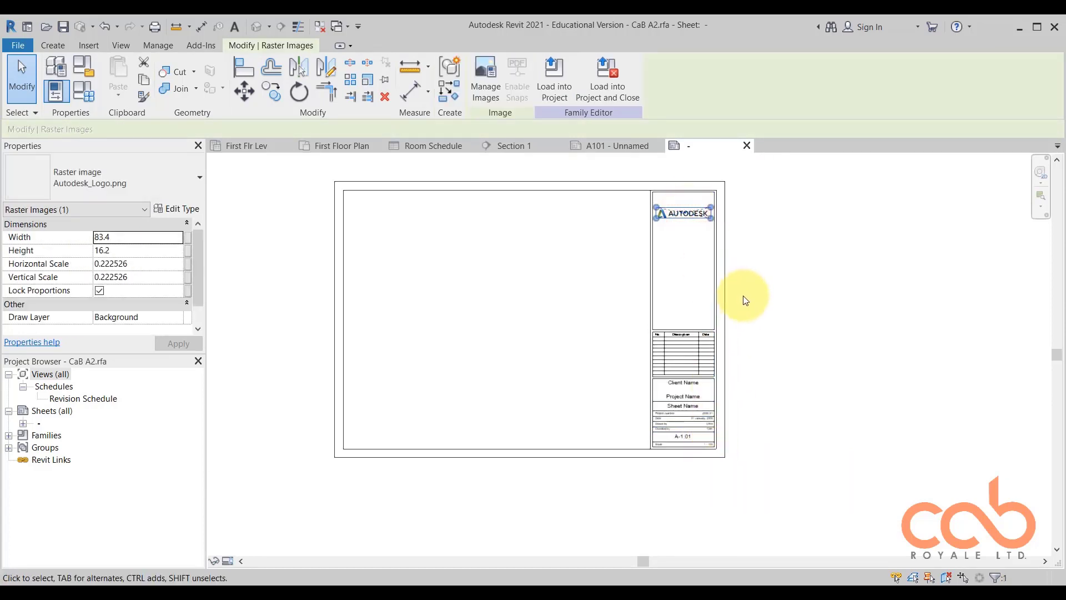
pyautogui.click(743, 296)
pyautogui.scroll(4, 703, 426)
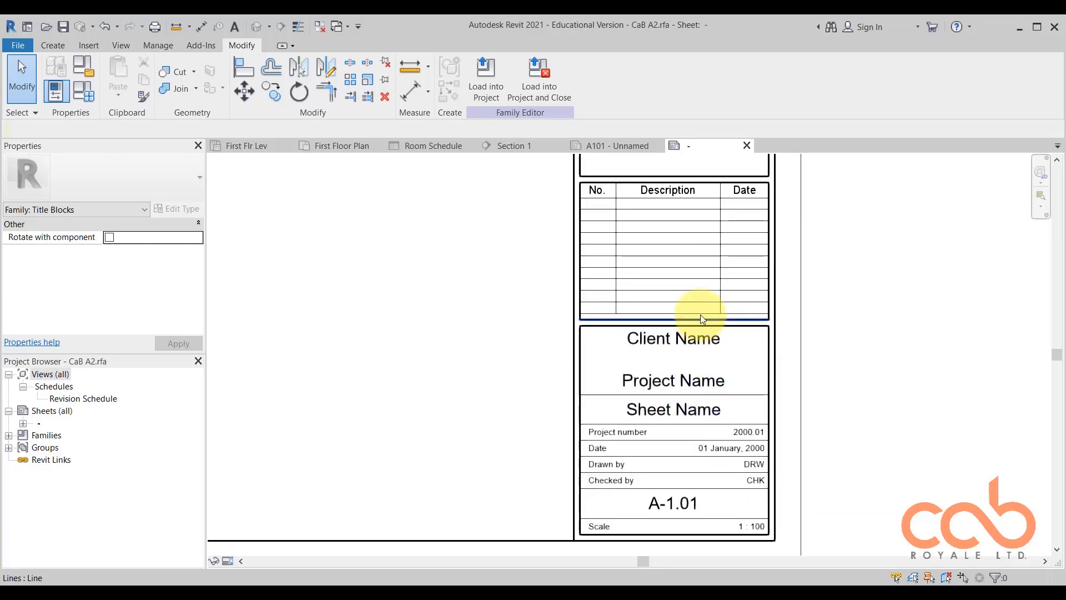
pyautogui.scroll(-1, 698, 316)
pyautogui.scroll(2, 587, 220)
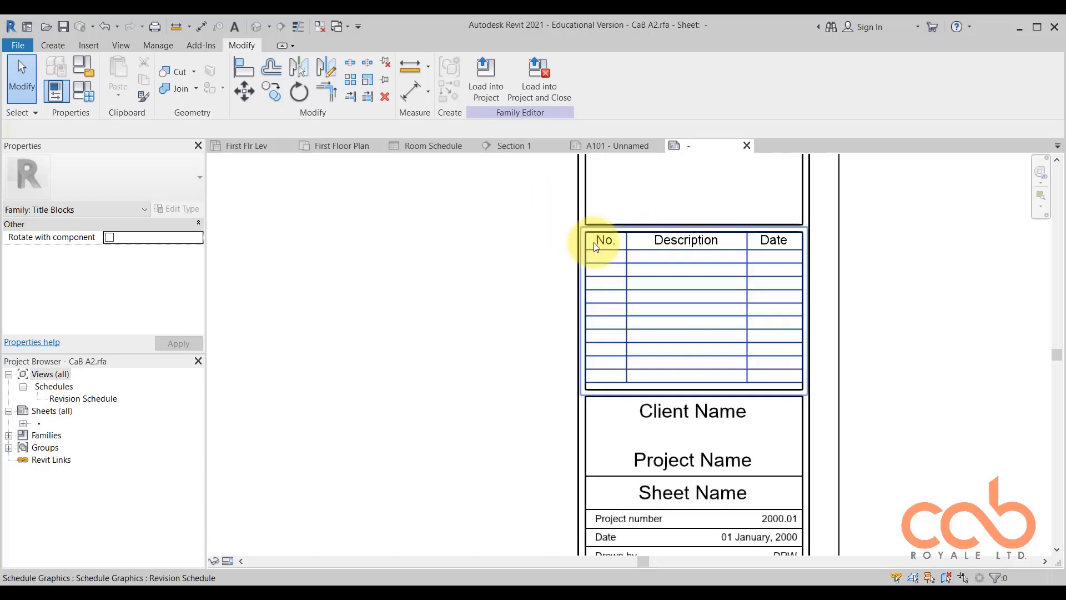
pyautogui.click(715, 281)
pyautogui.press('Delete')
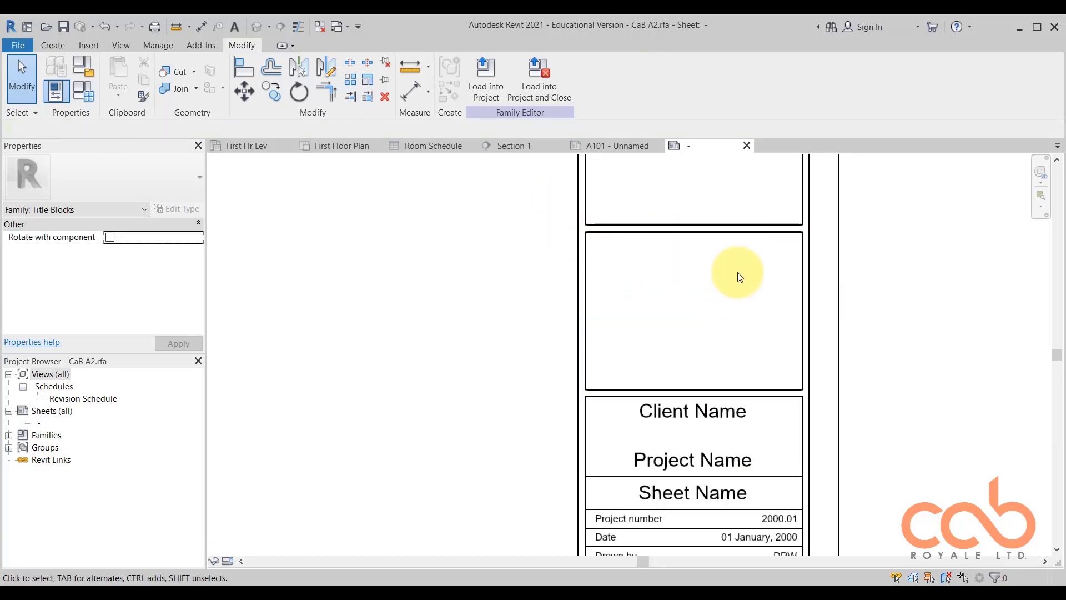
# Delete the frame lines of the empty revision box and the bottom line of the box above it.
pyautogui.scroll(-2, 582, 220)
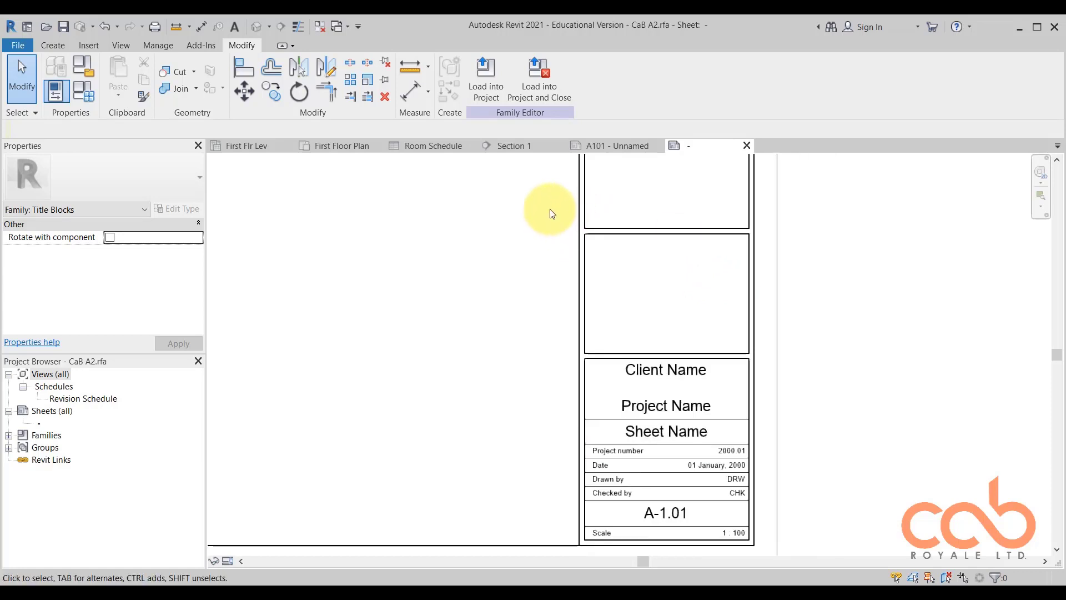
pyautogui.moveTo(550, 209); pyautogui.dragTo(795, 355)
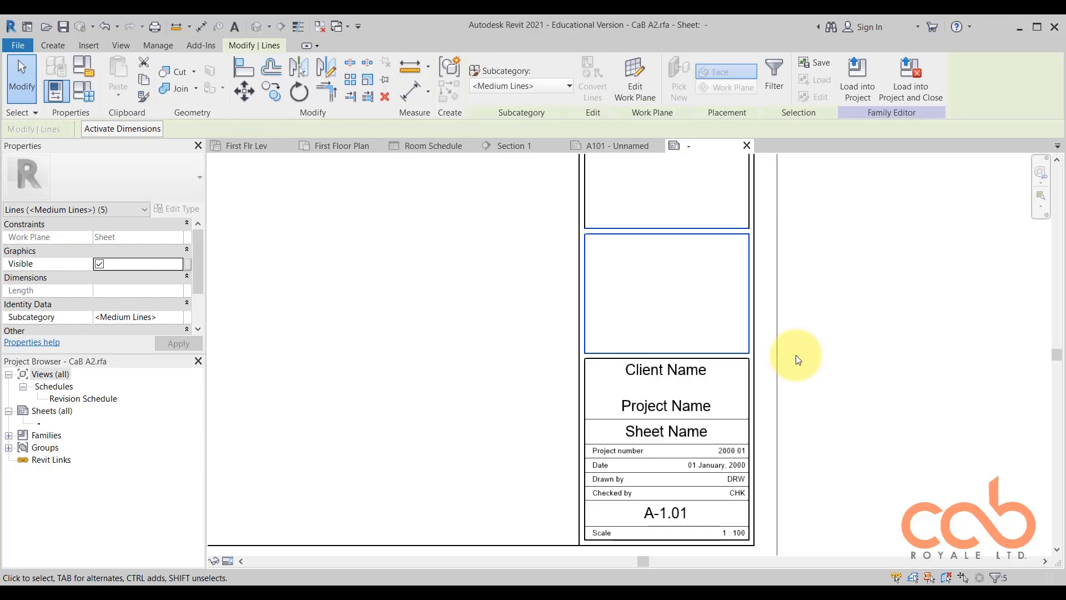
pyautogui.press('Delete')
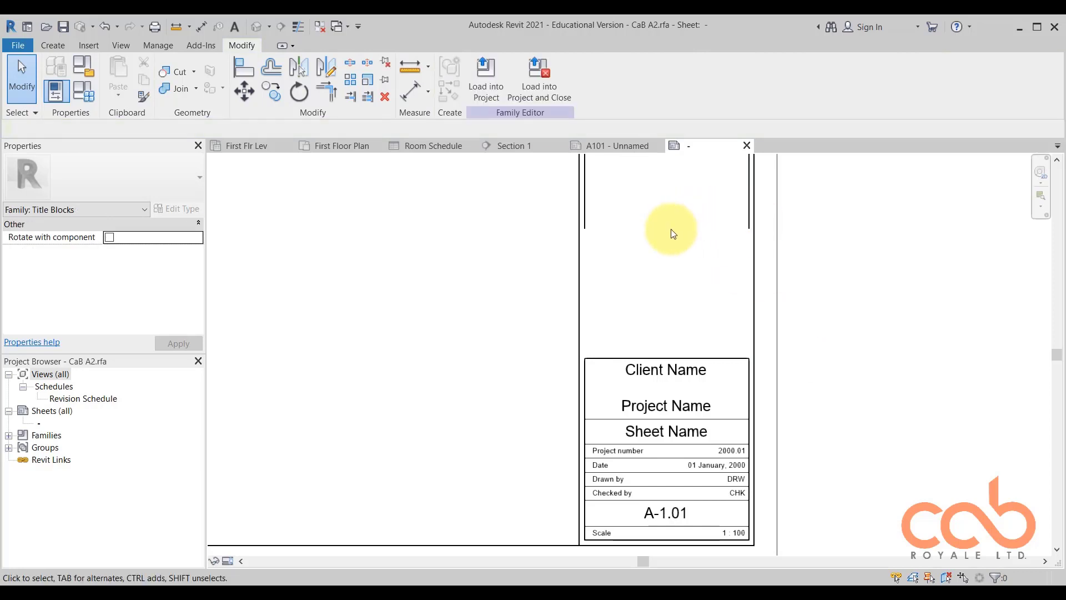
# Extend both inner vertical frame lines of the titleblock down to the top line of the Client Name box.
pyautogui.click(350, 96)
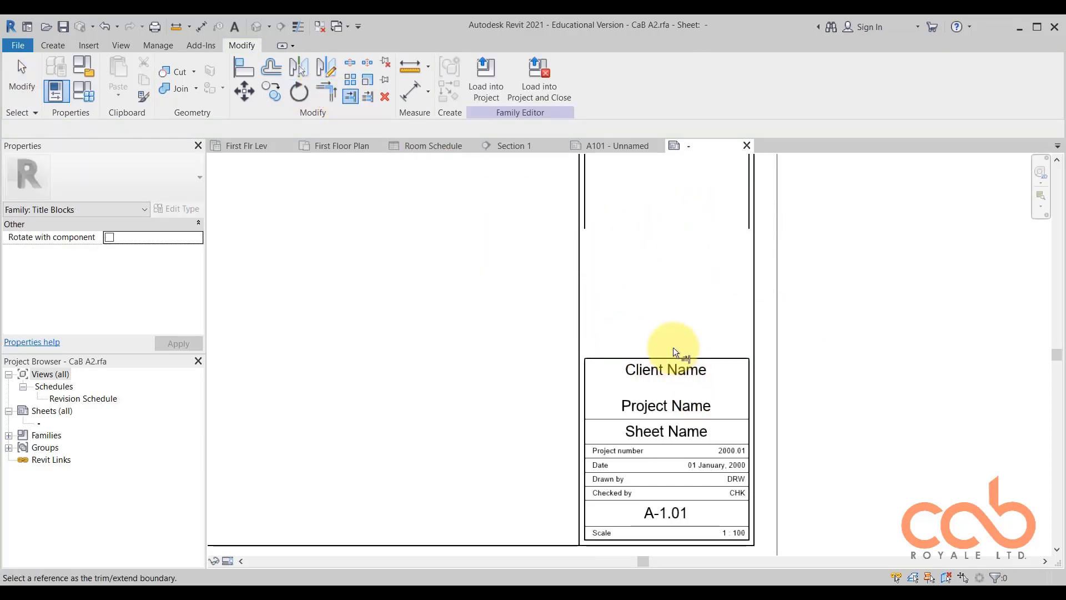
pyautogui.click(694, 357)
pyautogui.click(584, 224)
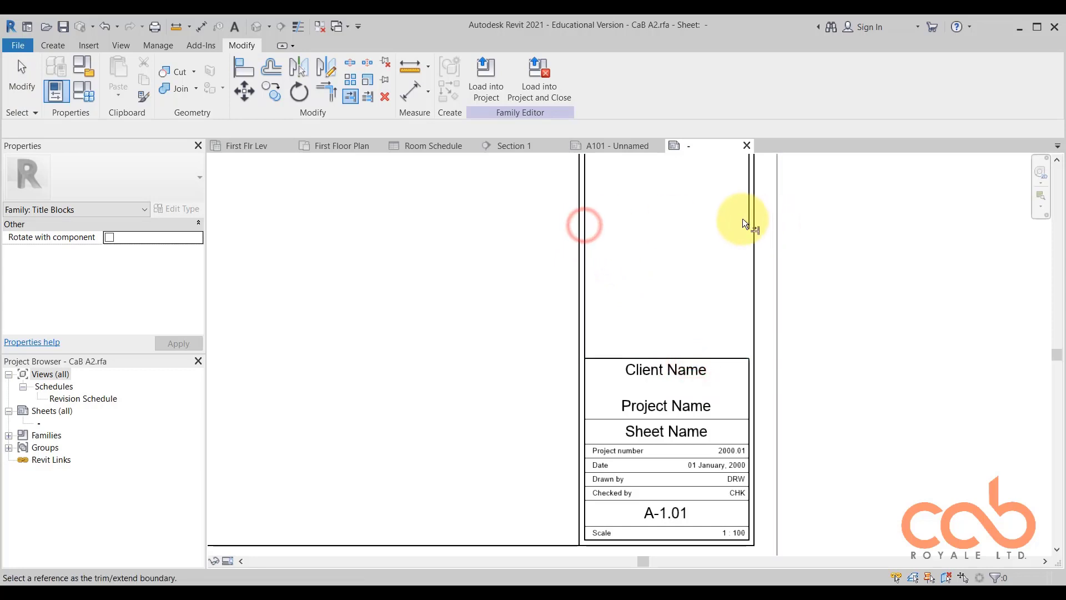
pyautogui.press('Escape')
pyautogui.press('Escape')
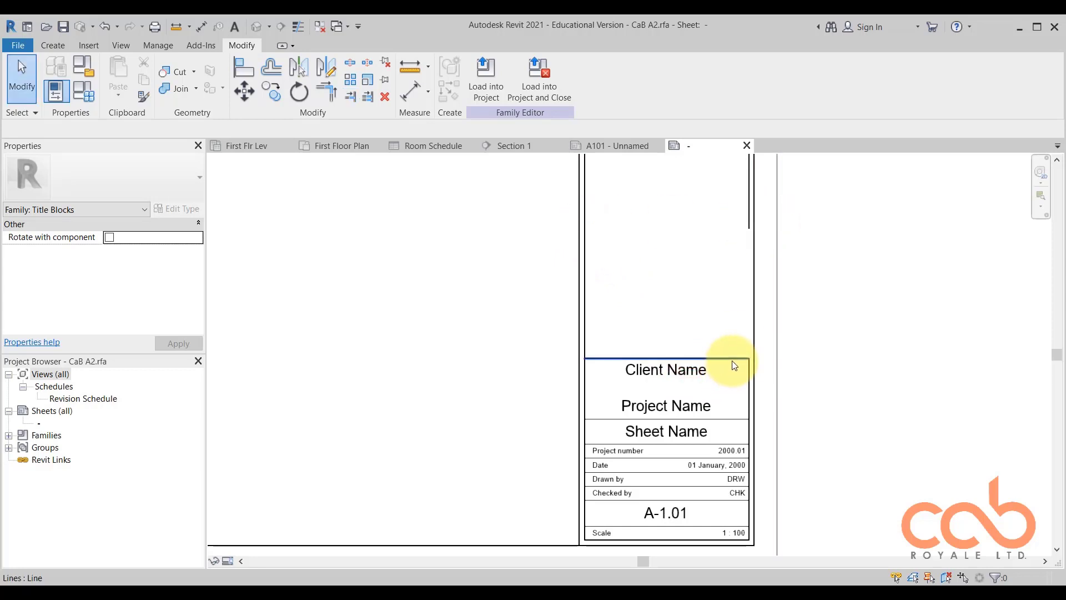
pyautogui.click(350, 97)
pyautogui.moveTo(747, 427); pyautogui.dragTo(753, 310, button='middle')
pyautogui.scroll(1, 754, 310)
pyautogui.scroll(-5, 751, 375)
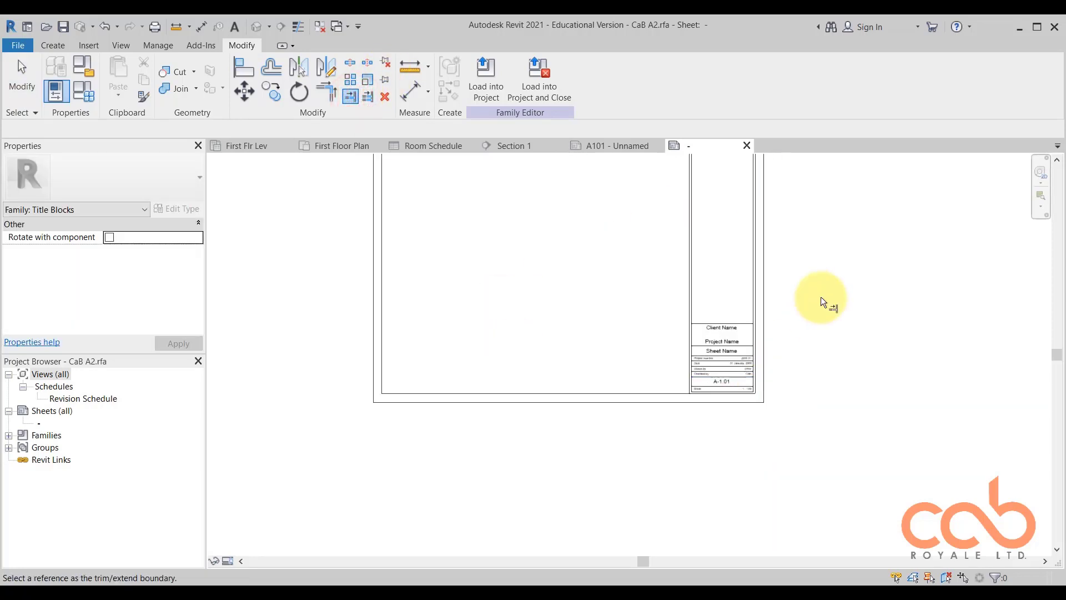
# Examine the whole sheet frame and the remaining rows of the titleblock from Client Name down to Scale.
pyautogui.moveTo(821, 296); pyautogui.dragTo(802, 376, button='middle')
pyautogui.scroll(1, 712, 477)
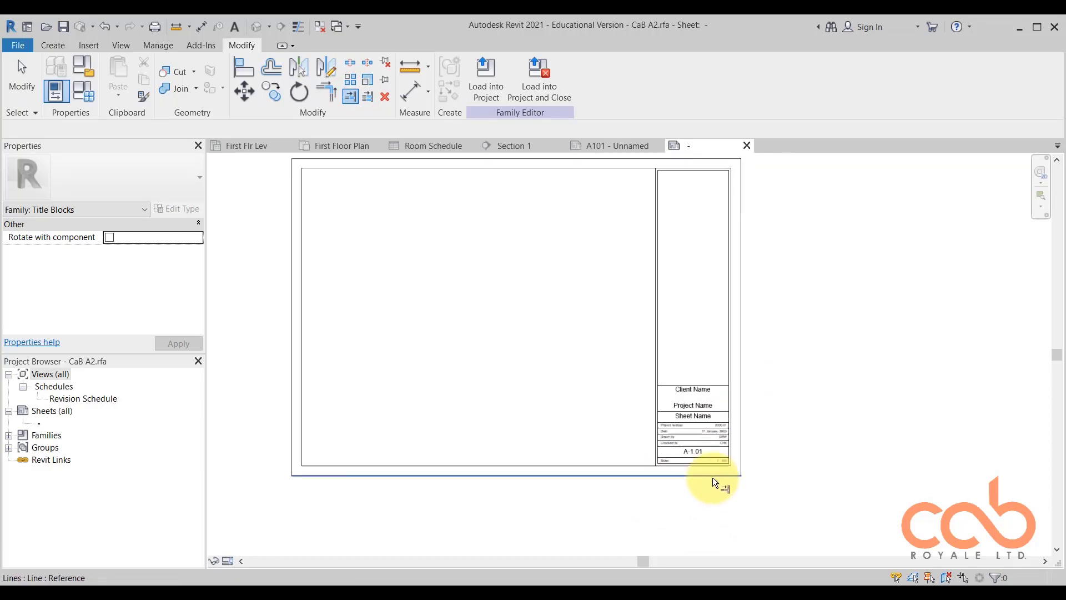
pyautogui.scroll(3, 712, 478)
pyautogui.scroll(2, 709, 382)
pyautogui.scroll(-1, 708, 376)
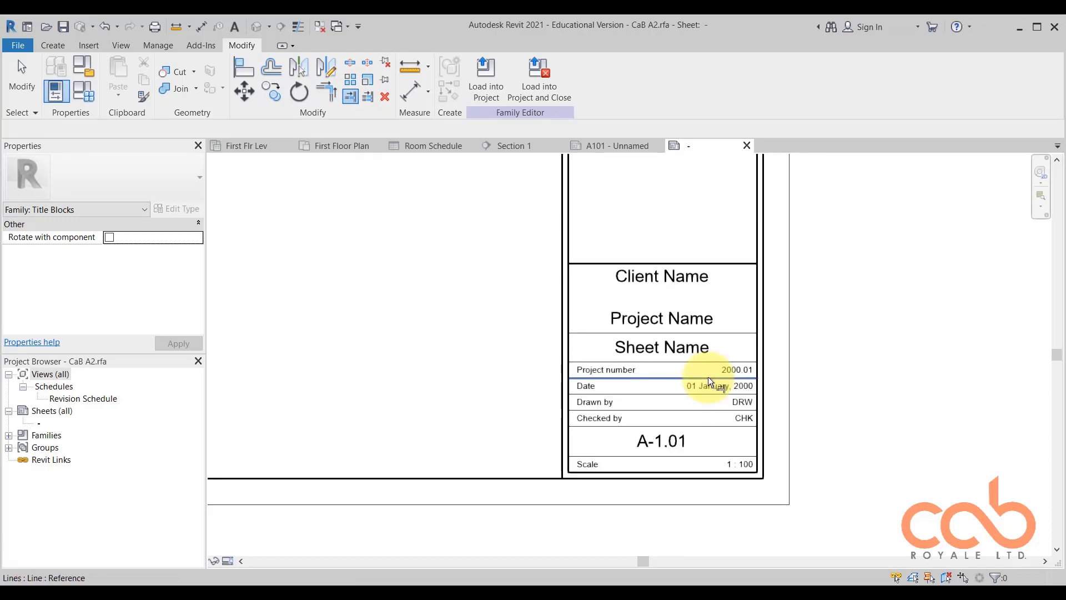
pyautogui.scroll(1, 727, 386)
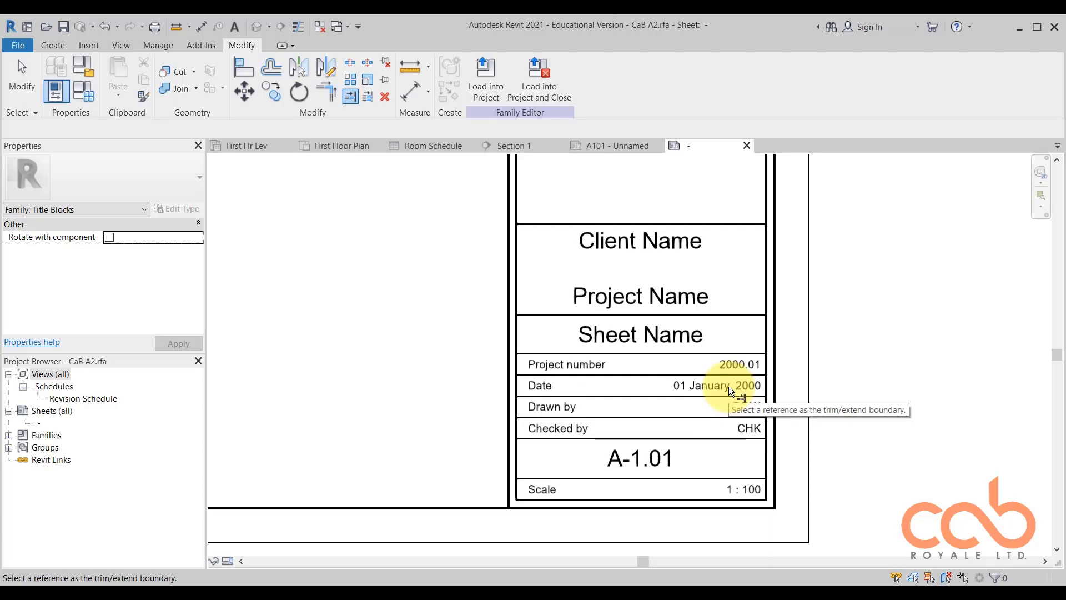
pyautogui.scroll(2, 744, 364)
pyautogui.scroll(-2, 758, 361)
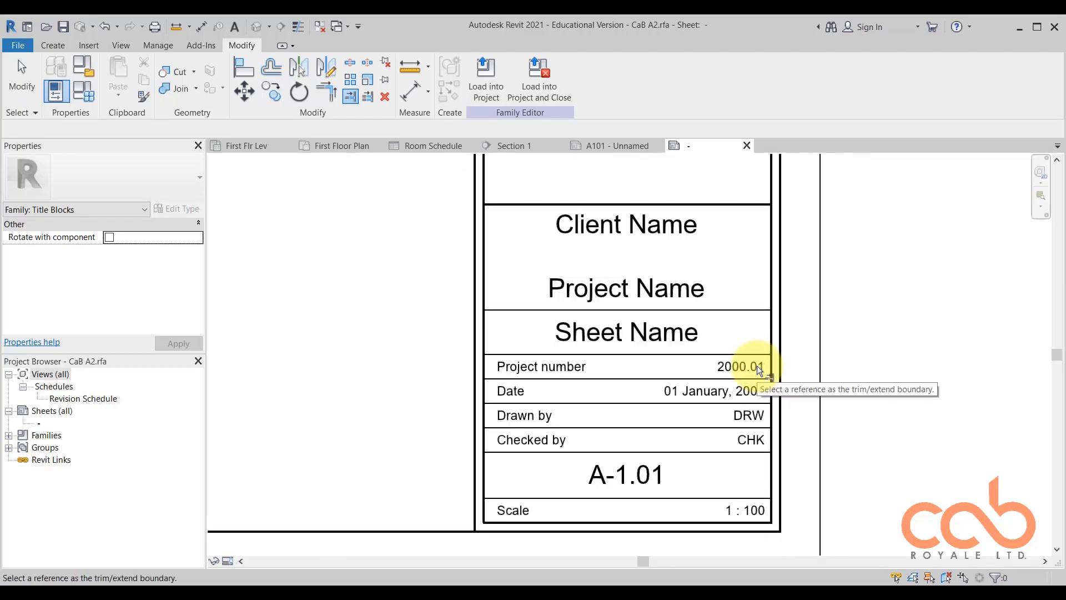
pyautogui.press('Escape')
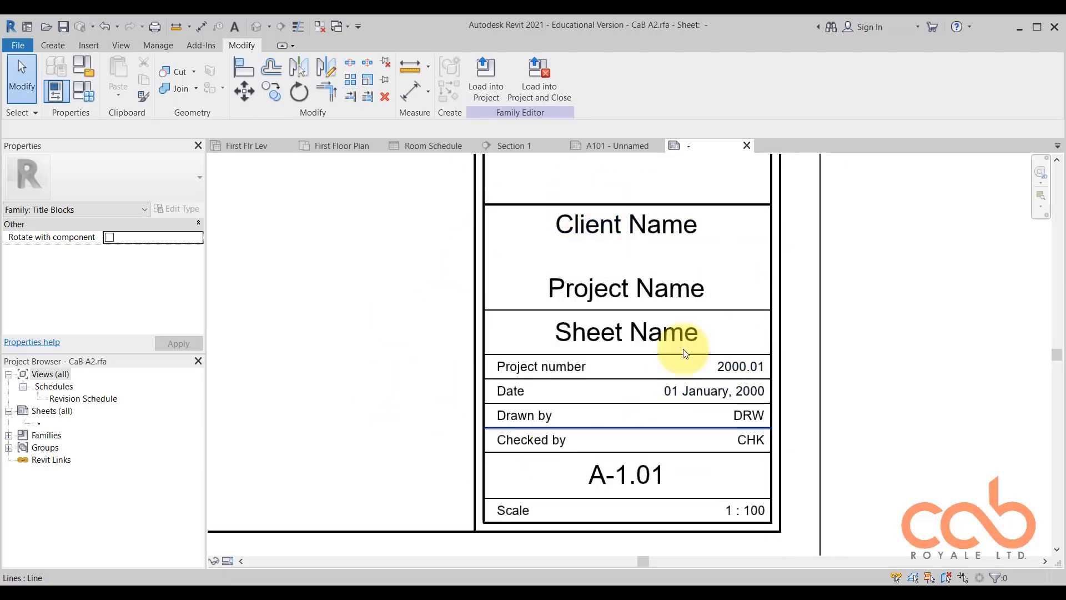
pyautogui.scroll(-2, 500, 369)
pyautogui.scroll(2, 617, 287)
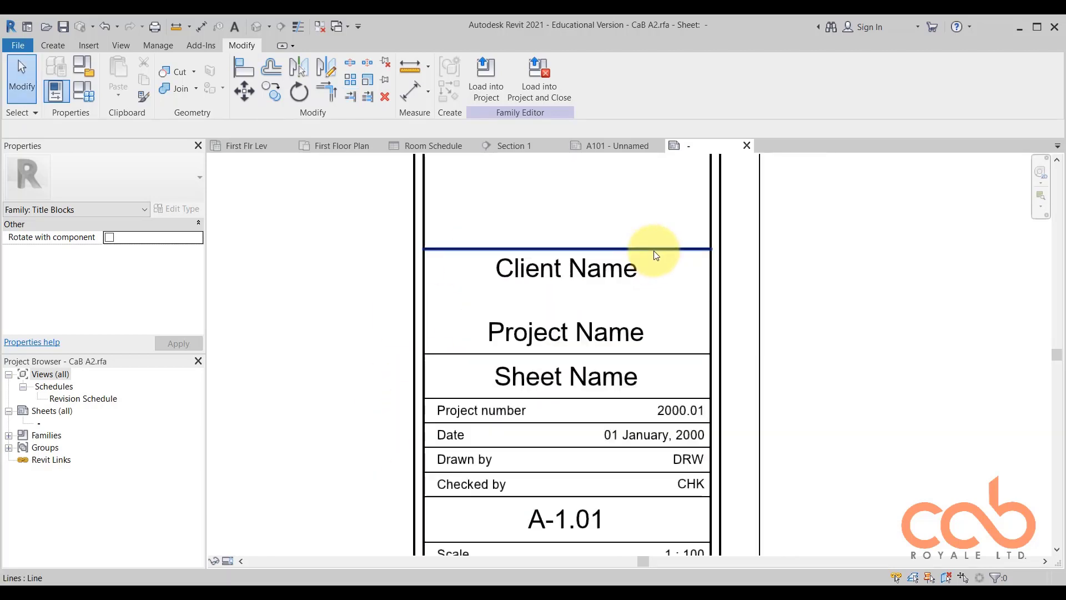
# Compare the element type and text size of the Client Name label with those of the Project number text note.
pyautogui.click(596, 265)
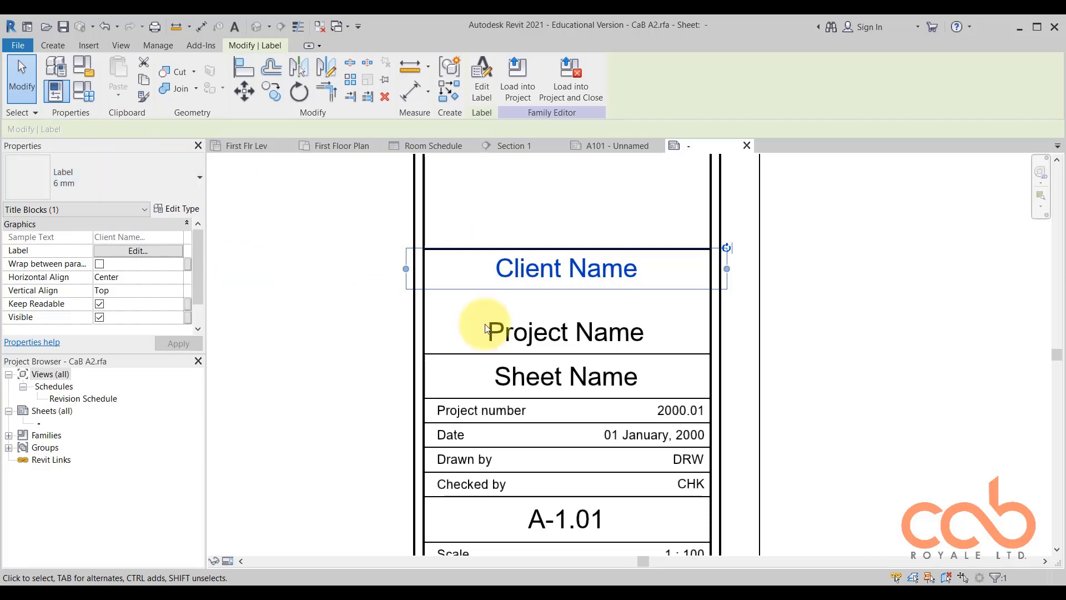
pyautogui.click(810, 325)
pyautogui.scroll(-1, 642, 281)
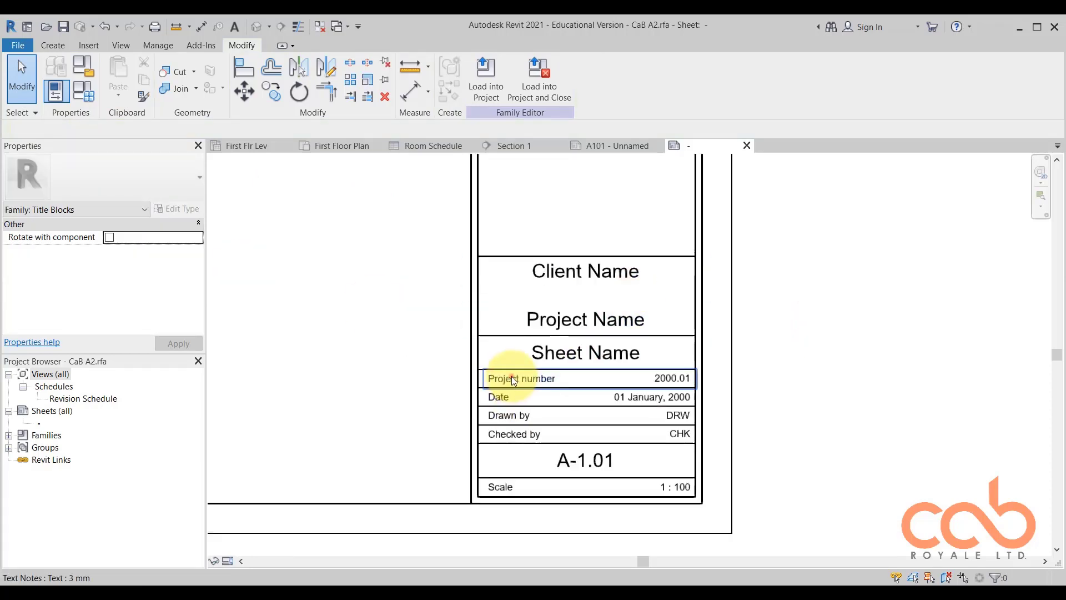
pyautogui.click(512, 376)
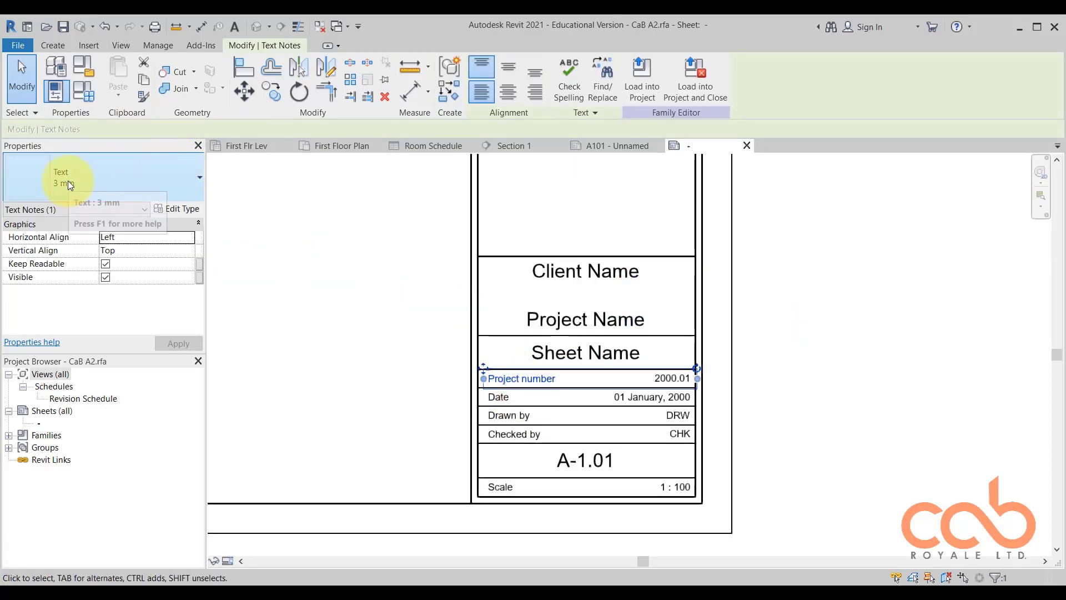
pyautogui.click(815, 253)
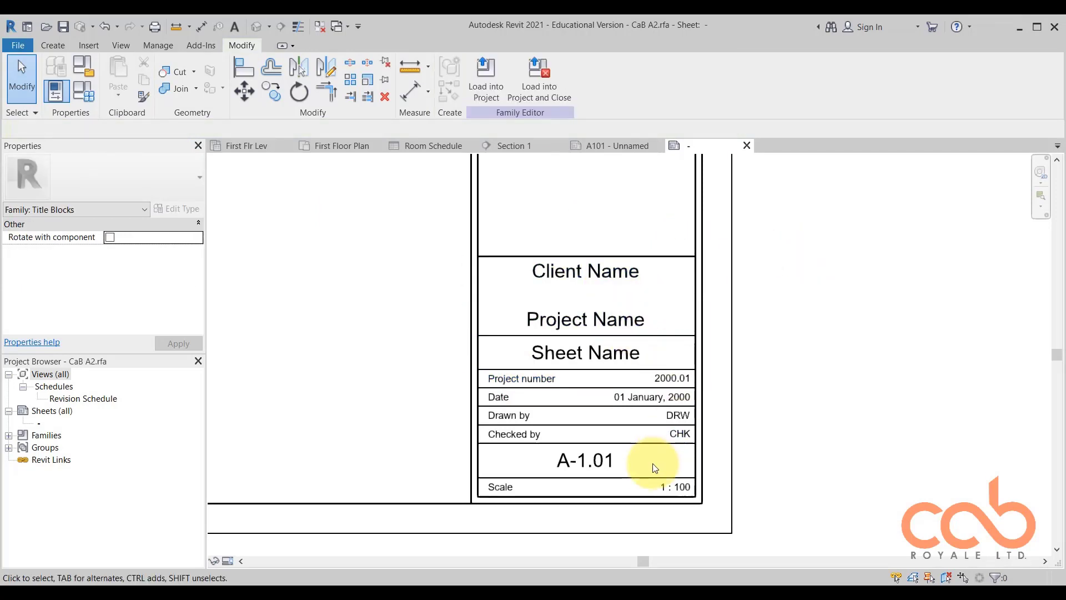
# Check the element types of the A-1.01 sheet number and the Scale caption below it.
pyautogui.scroll(2, 594, 461)
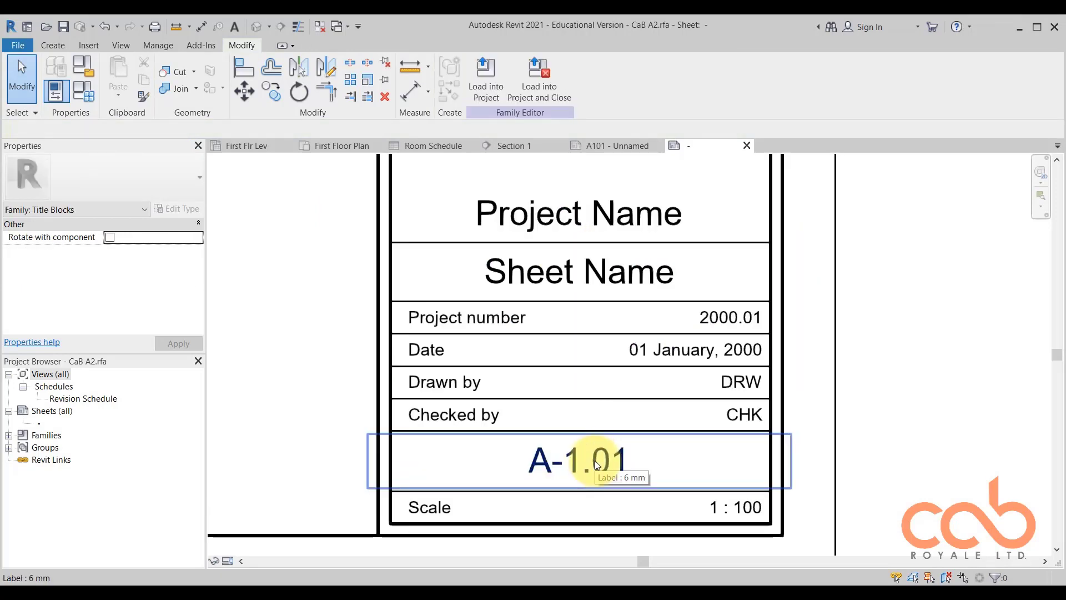
pyautogui.click(595, 461)
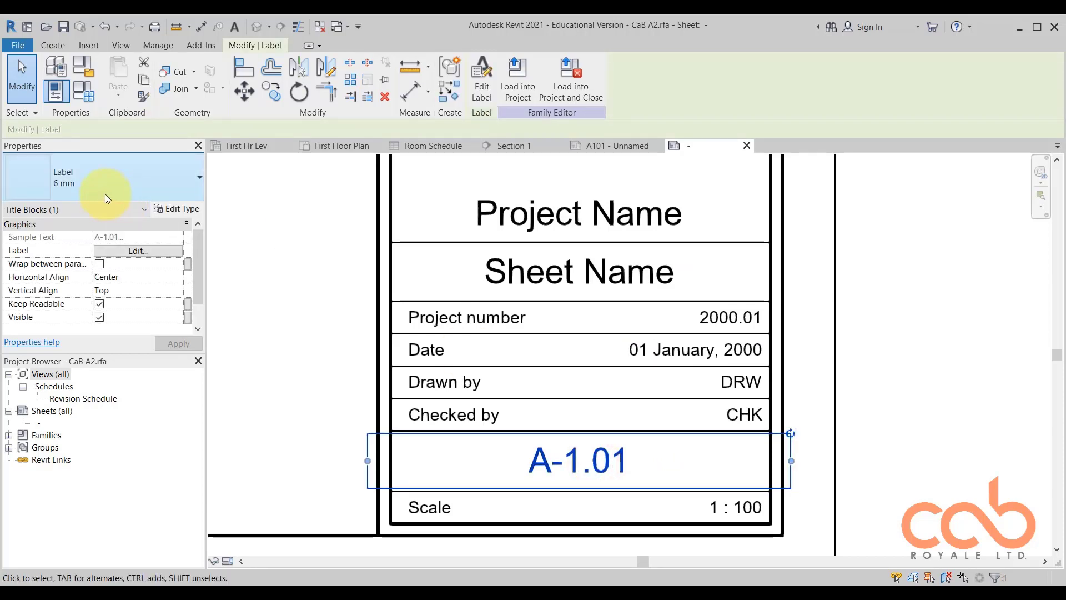
pyautogui.click(445, 511)
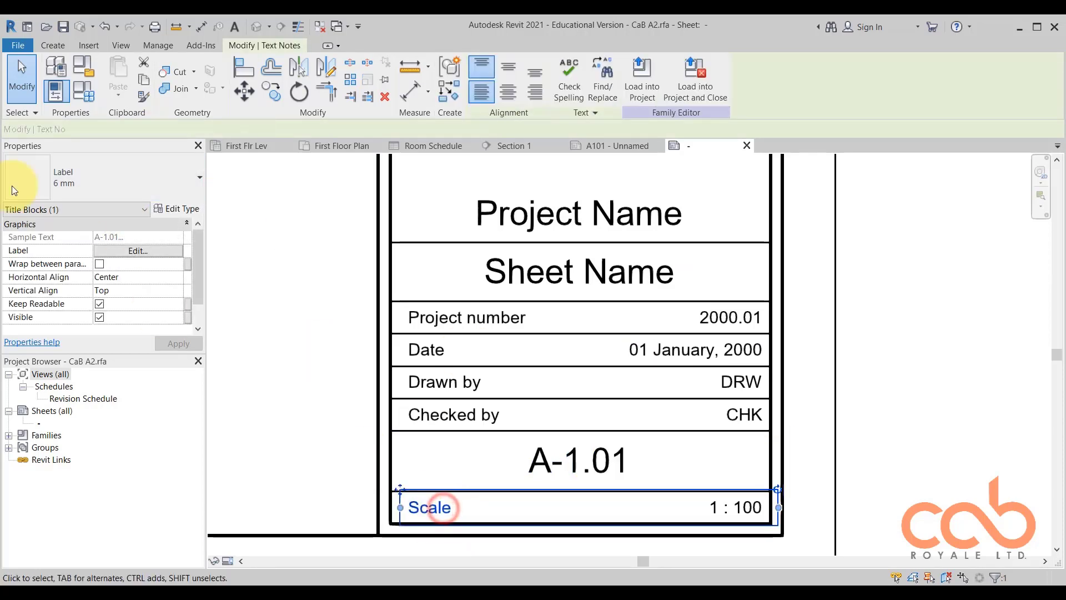
pyautogui.click(881, 279)
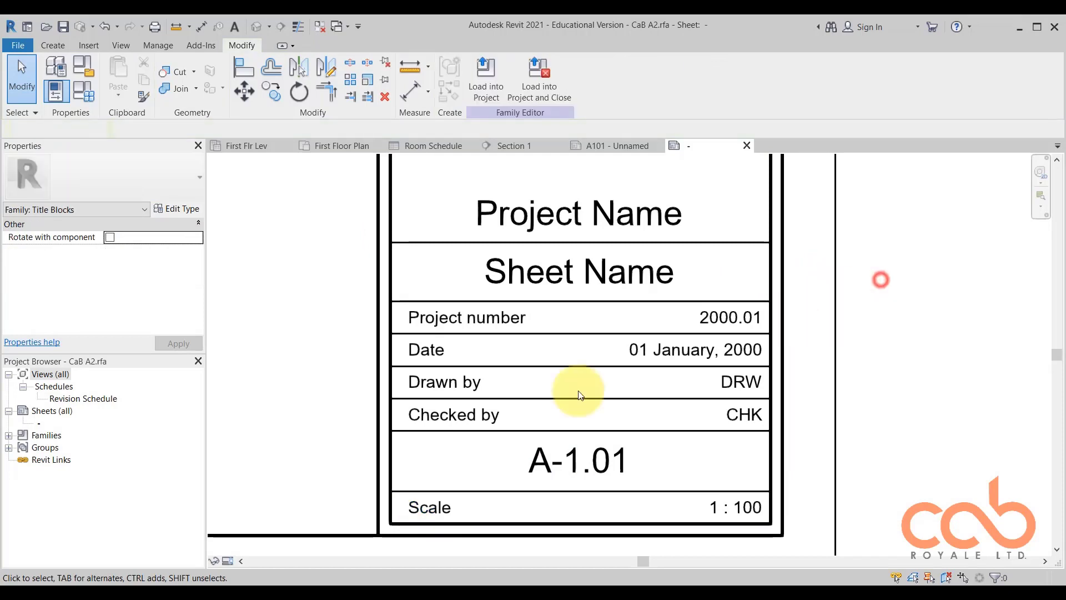
# Compare the properties of the Scale caption with those of the 1 : 100 value in the same row.
pyautogui.scroll(-2, 535, 338)
pyautogui.scroll(3, 622, 477)
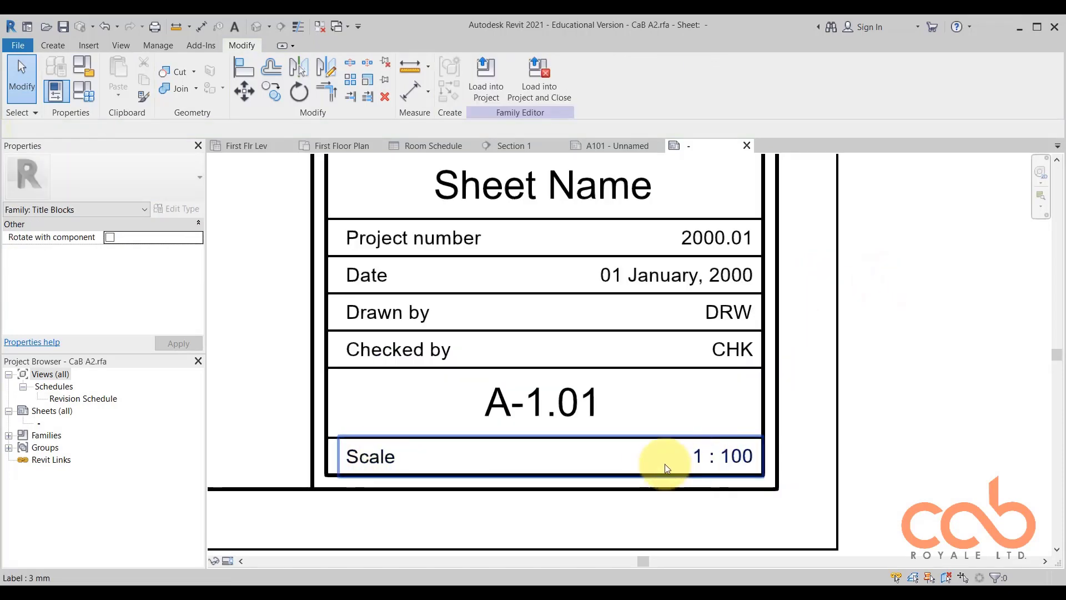
pyautogui.click(367, 460)
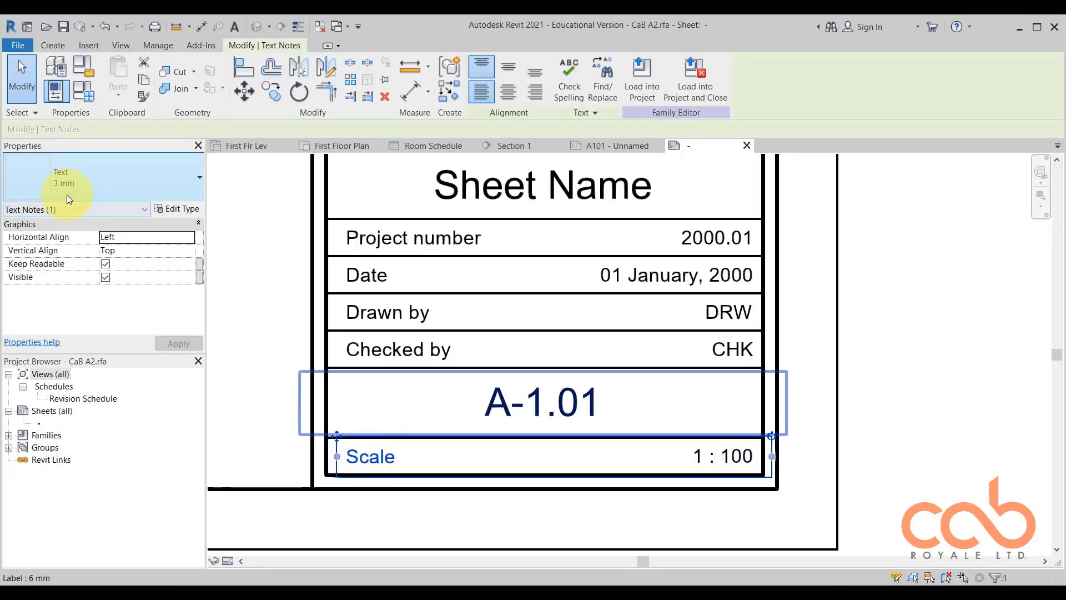
pyautogui.click(867, 440)
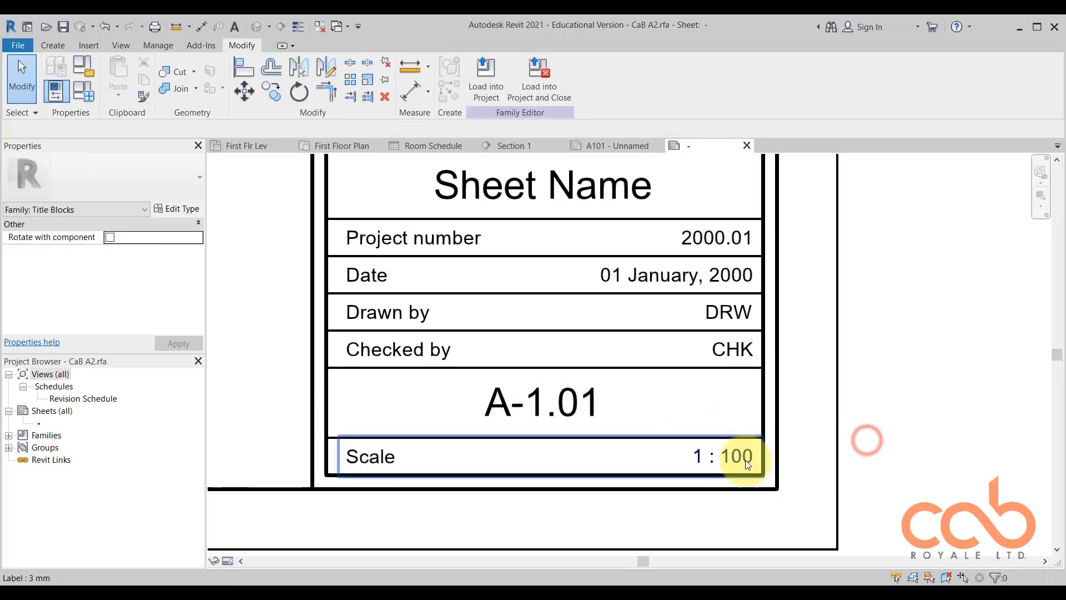
pyautogui.click(742, 458)
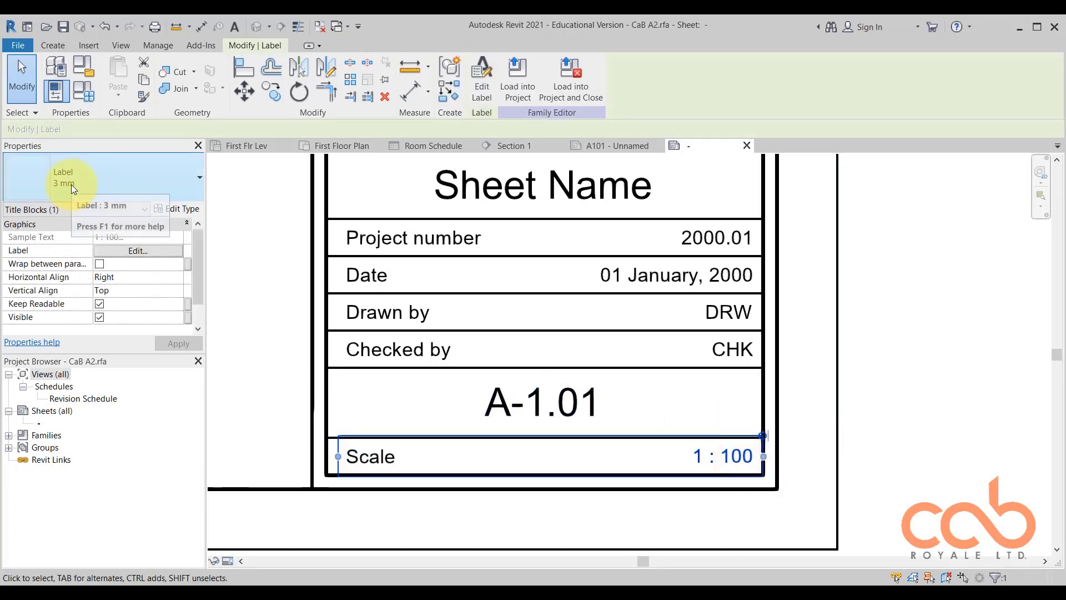
pyautogui.scroll(-2, 469, 305)
pyautogui.click(813, 320)
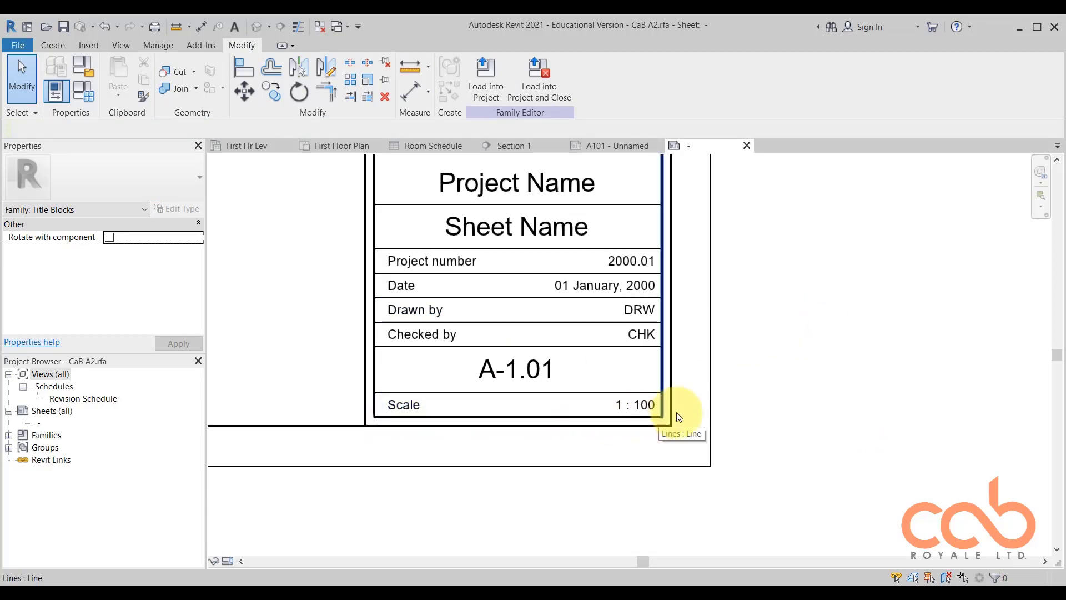
pyautogui.click(811, 371)
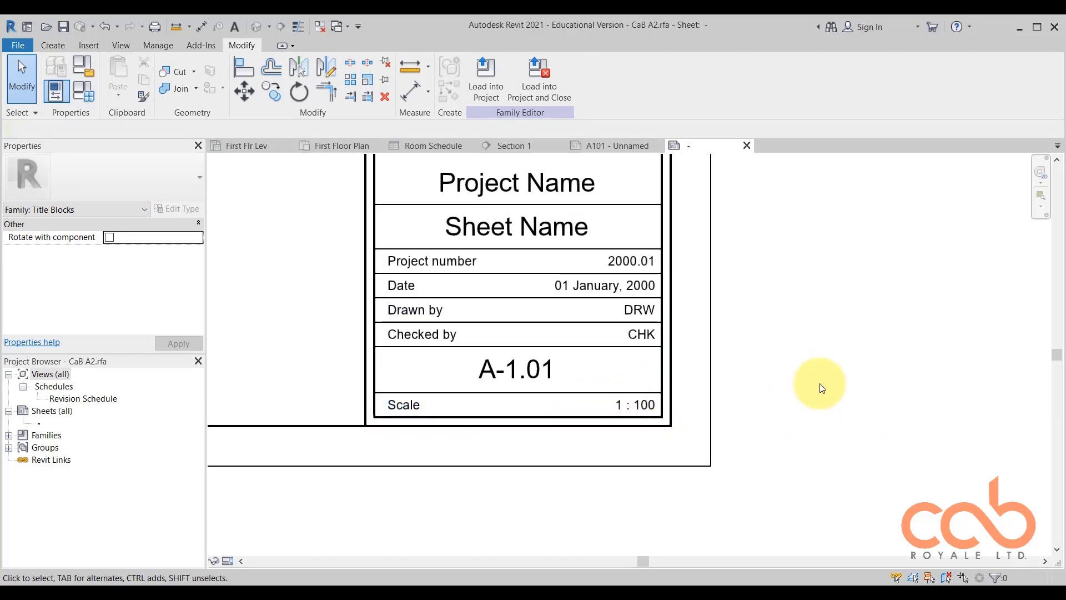
pyautogui.moveTo(820, 384); pyautogui.dragTo(818, 377, button='middle')
# Inspect the Scale text note in the bottom row of the titleblock and its properties.
pyautogui.scroll(3, 439, 405)
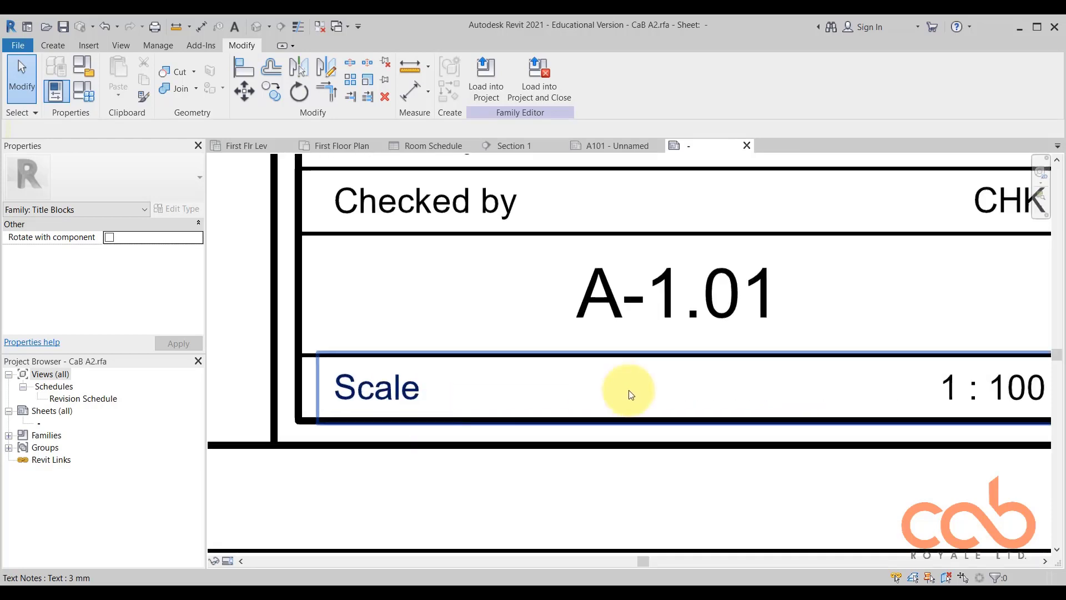
pyautogui.scroll(-2, 631, 396)
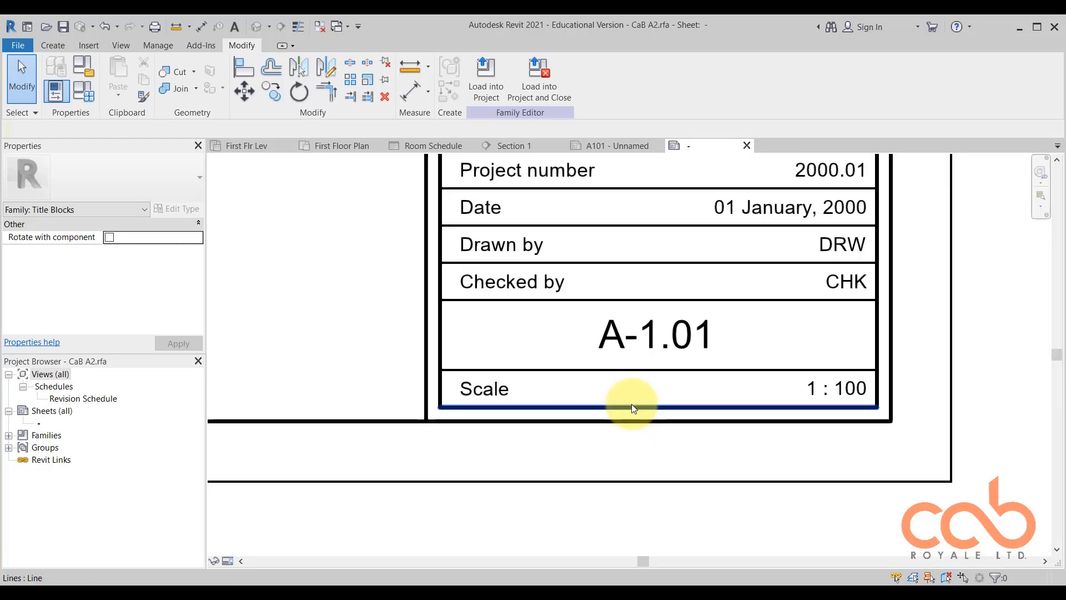
pyautogui.scroll(2, 476, 364)
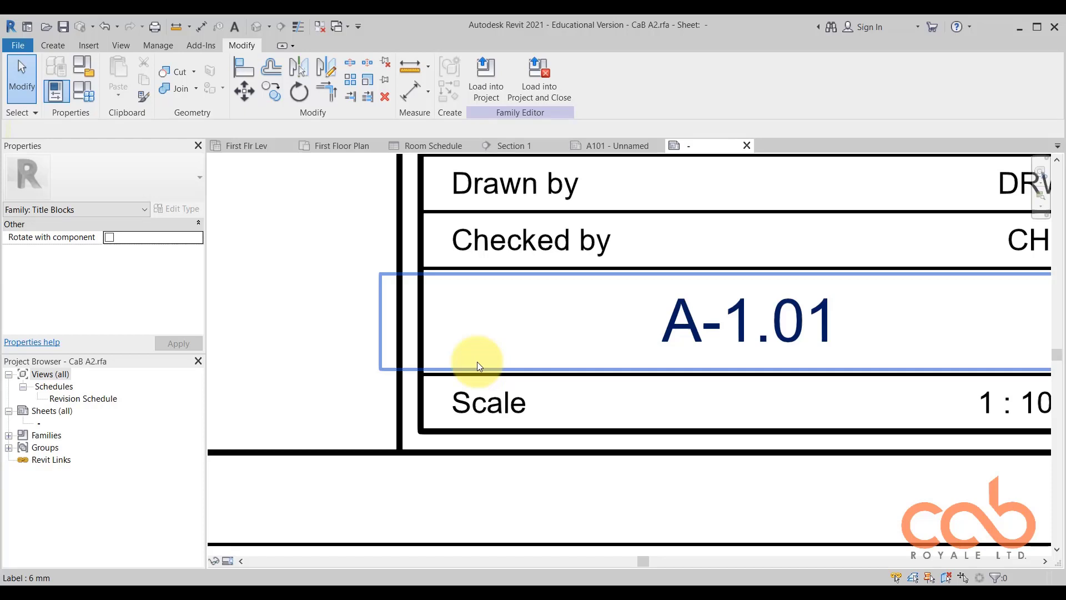
pyautogui.click(488, 416)
pyautogui.scroll(-2, 489, 416)
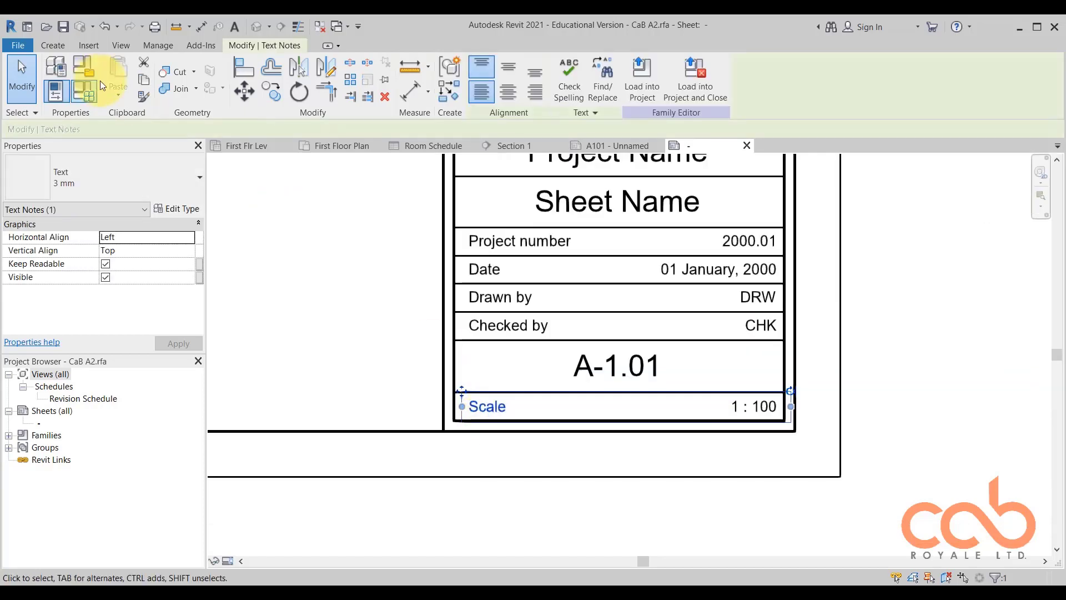
pyautogui.click(509, 468)
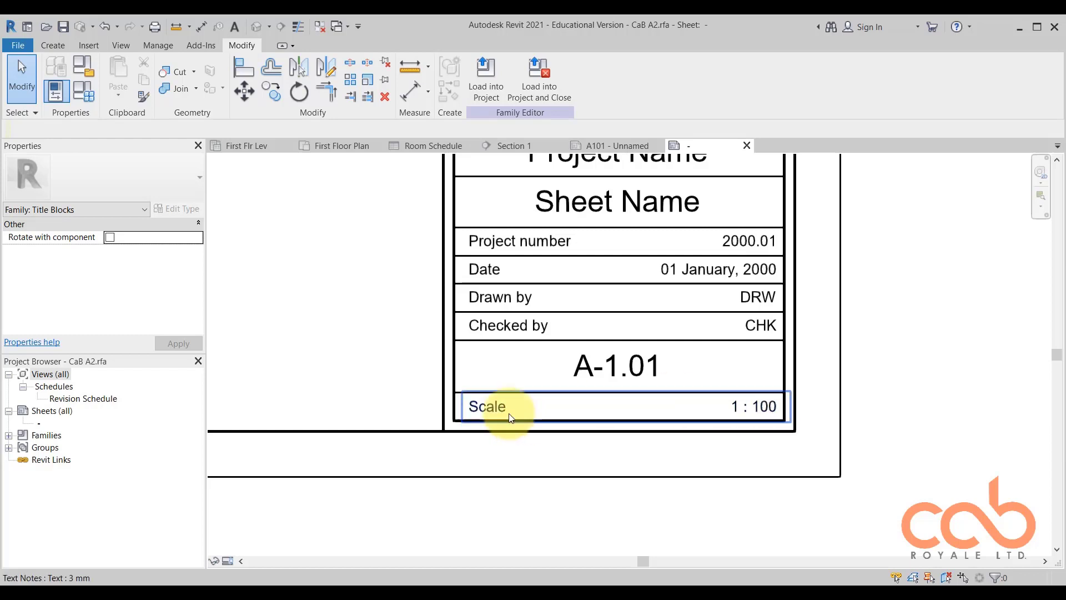
# Review the 1 : 100 label and the Scale text note again to distinguish a label from plain text.
pyautogui.scroll(2, 502, 414)
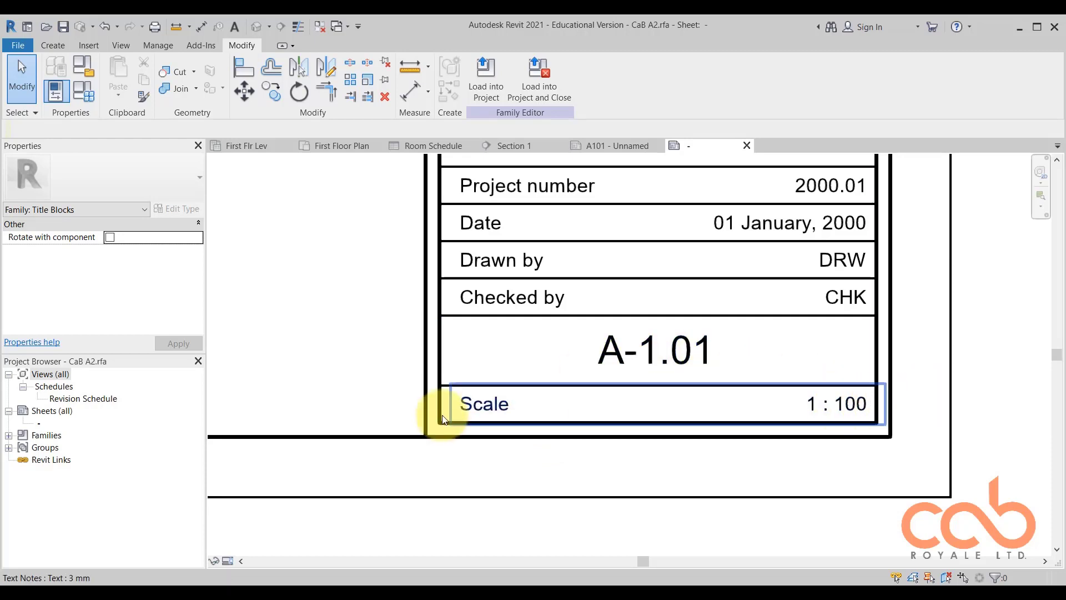
pyautogui.click(858, 405)
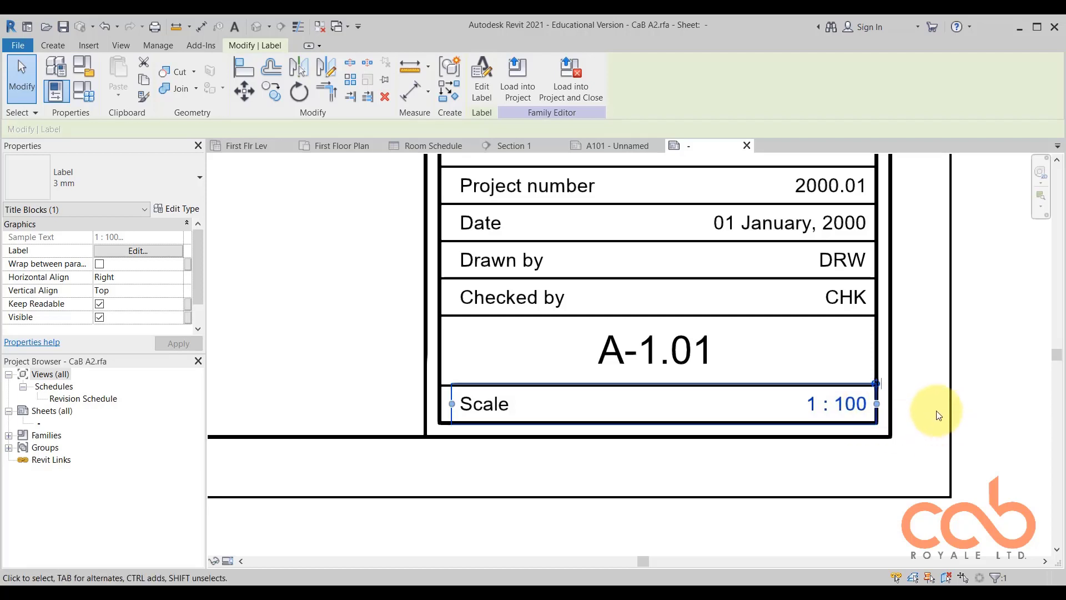
pyautogui.click(922, 391)
pyautogui.click(478, 409)
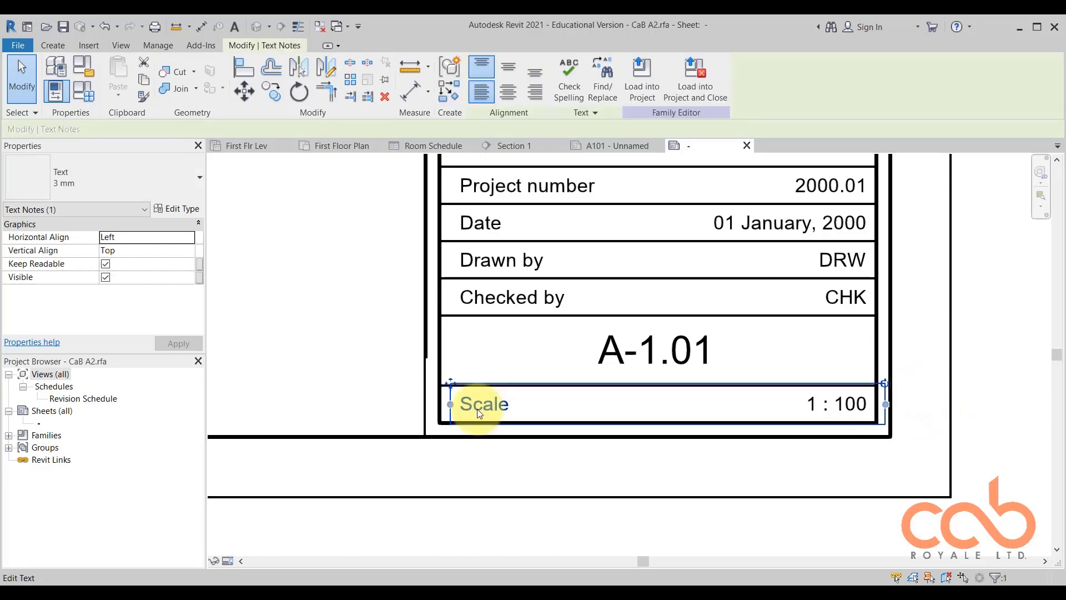
pyautogui.click(595, 472)
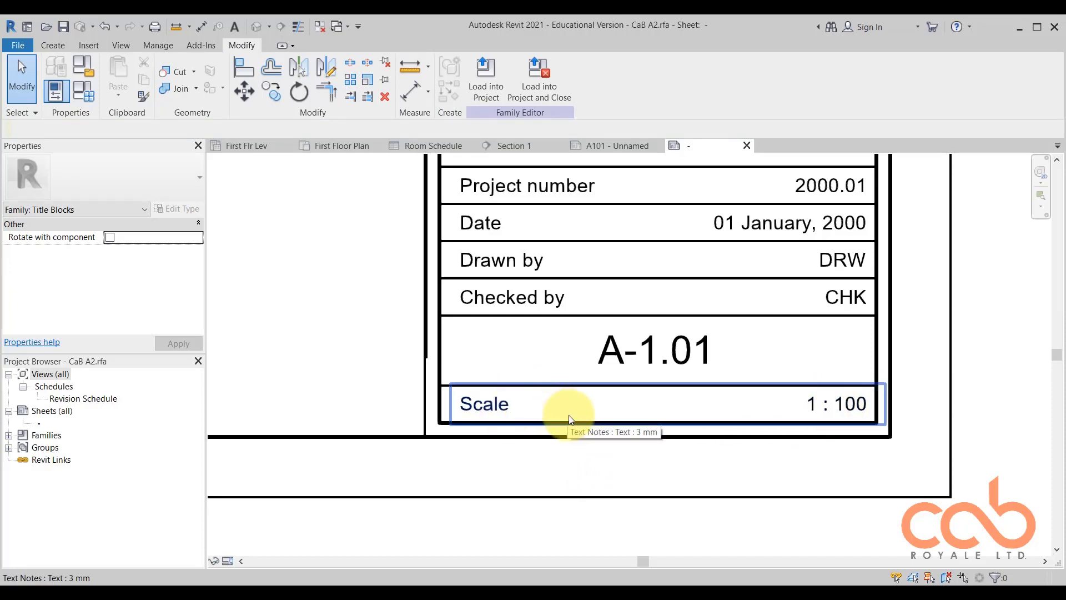
# Add a 3 mm text note reading "Sheet No." beside the A-1.01 sheet number in the titleblock.
pyautogui.scroll(-2, 567, 411)
pyautogui.scroll(2, 588, 365)
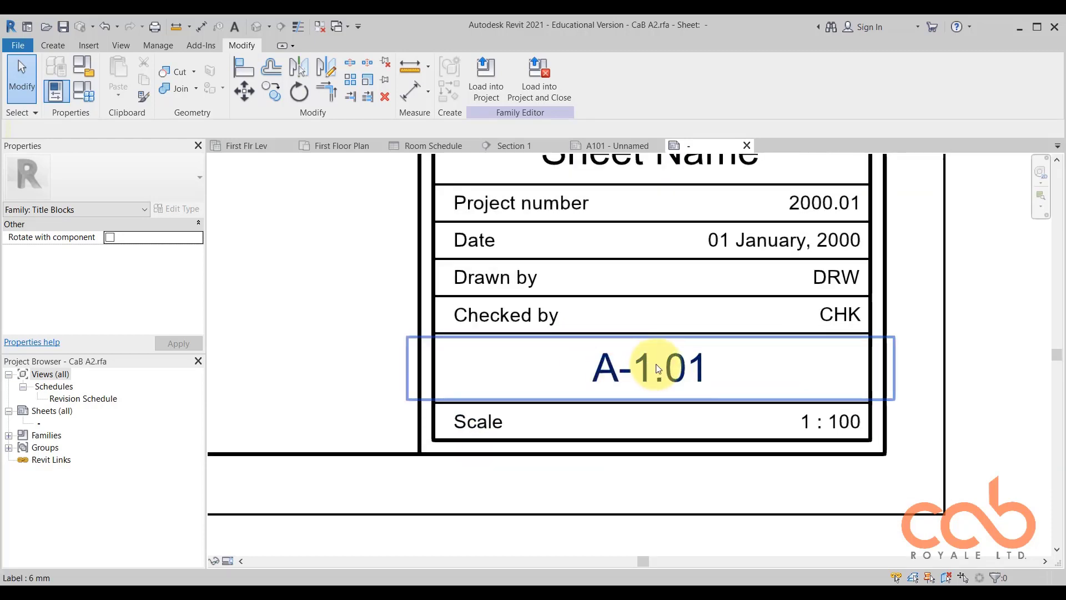
pyautogui.click(236, 26)
pyautogui.click(441, 341)
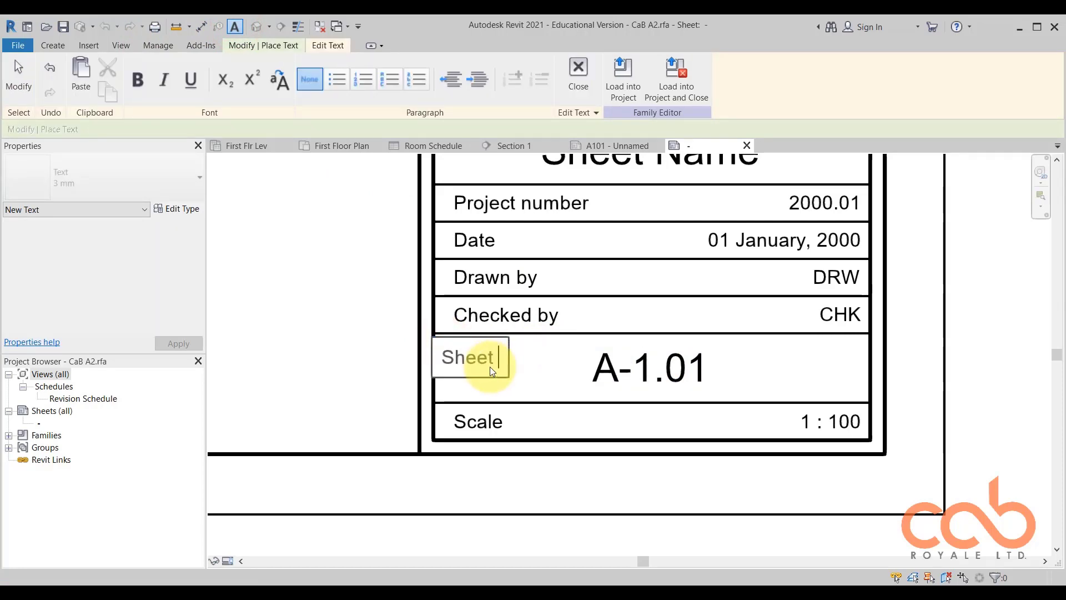
pyautogui.write('Sheet No.')
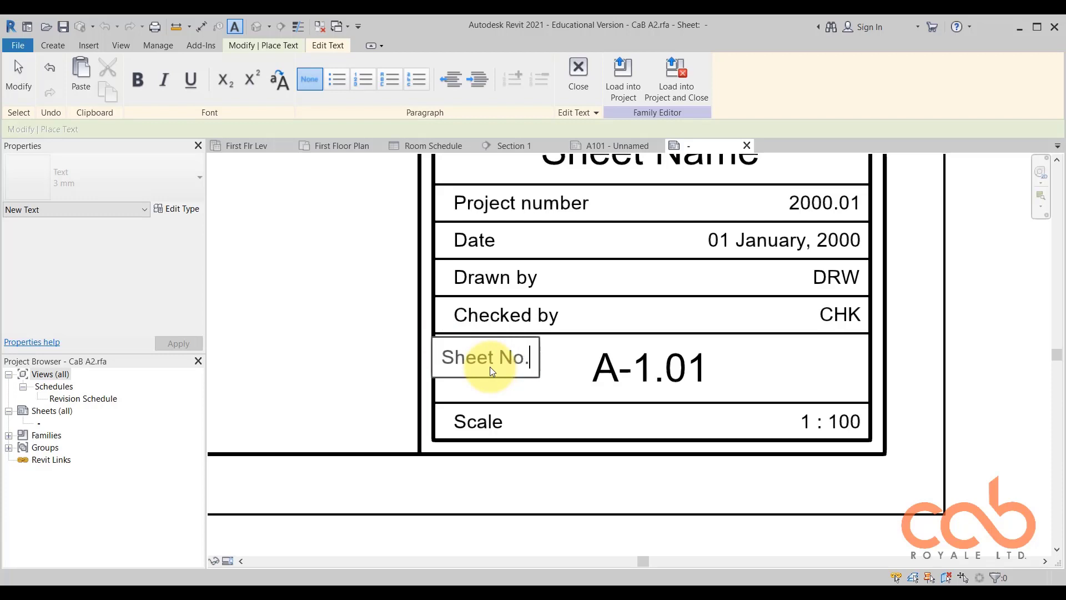
pyautogui.click(374, 334)
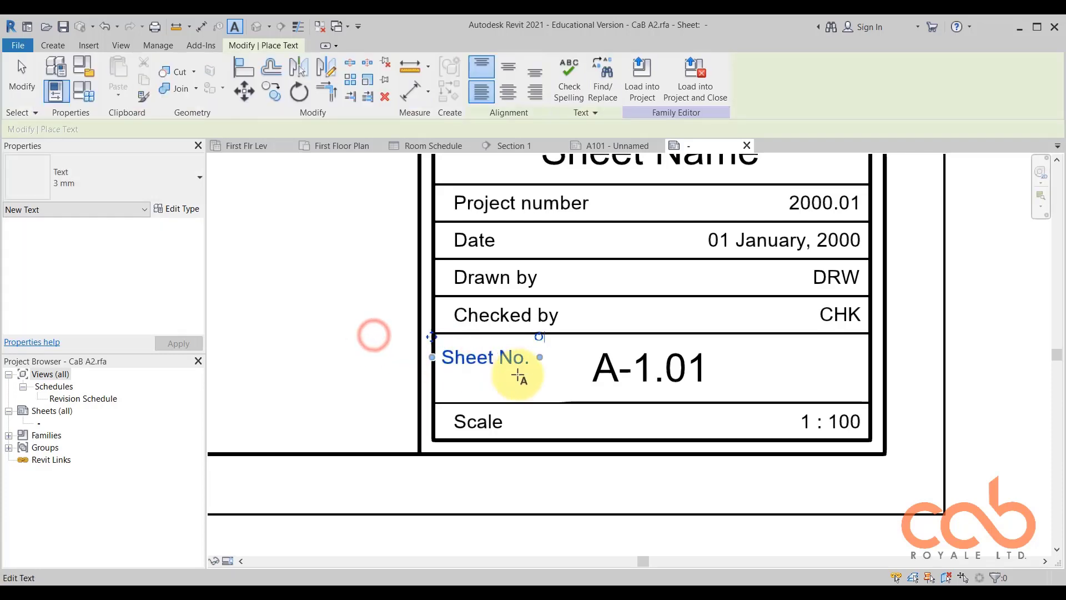
pyautogui.press('Escape')
# Nudge the Sheet No. text note up towards the upper-left corner of its cell.
pyautogui.click(492, 356)
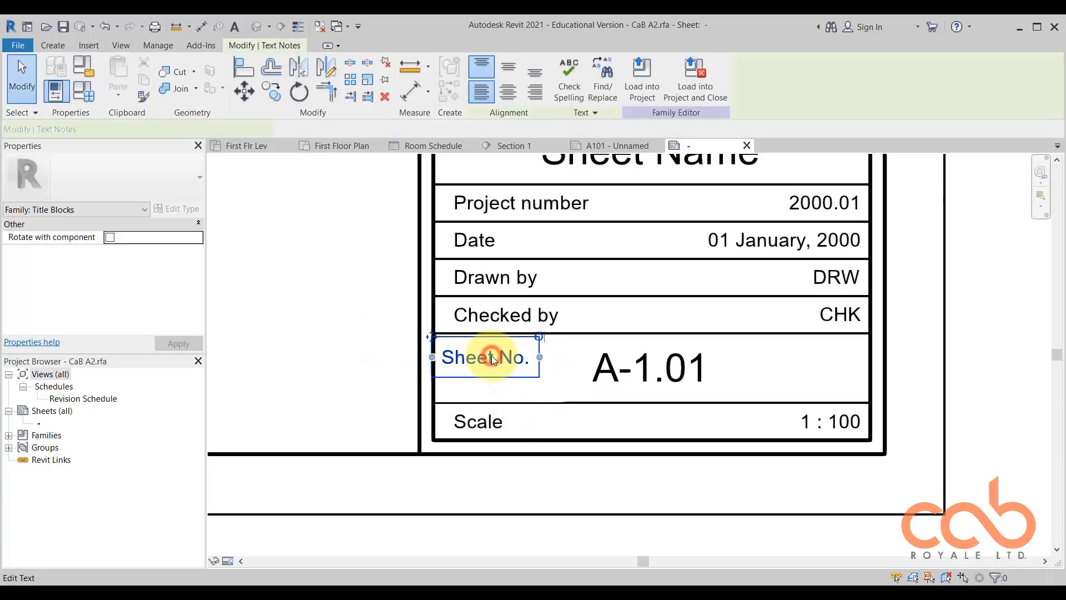
pyautogui.press('Up')
pyautogui.press('Up')
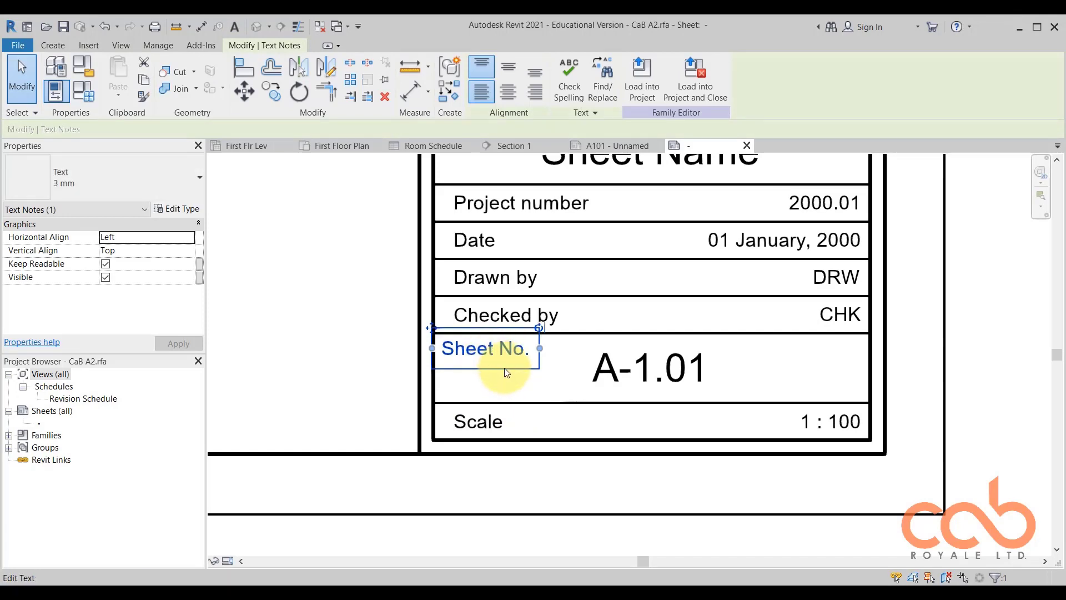
# Check the label properties of the A-1.01 sheet number beside the Sheet No. caption.
pyautogui.click(694, 371)
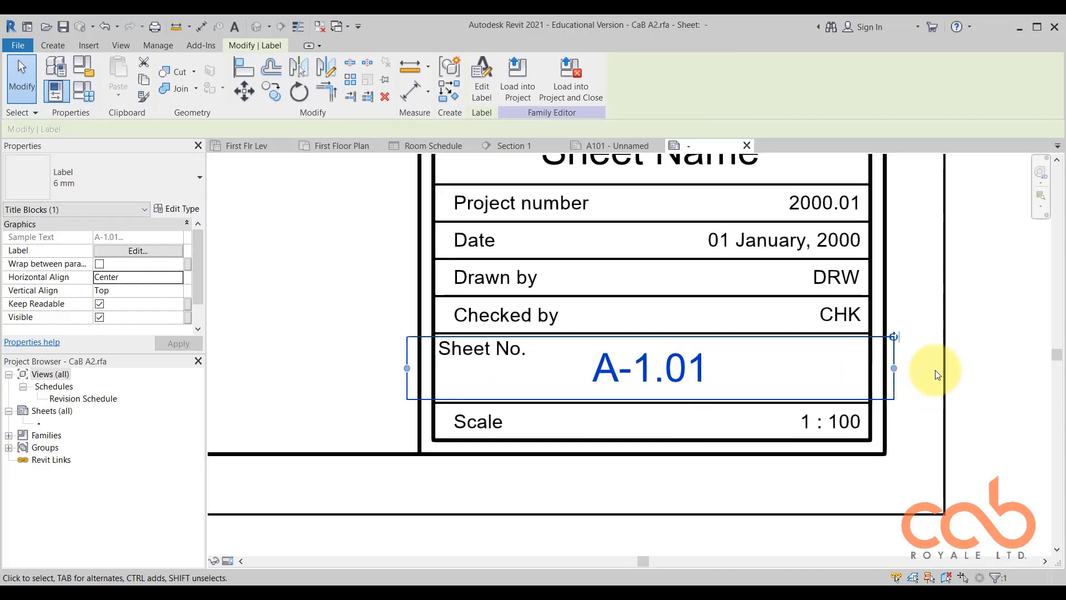
pyautogui.click(972, 349)
pyautogui.click(689, 376)
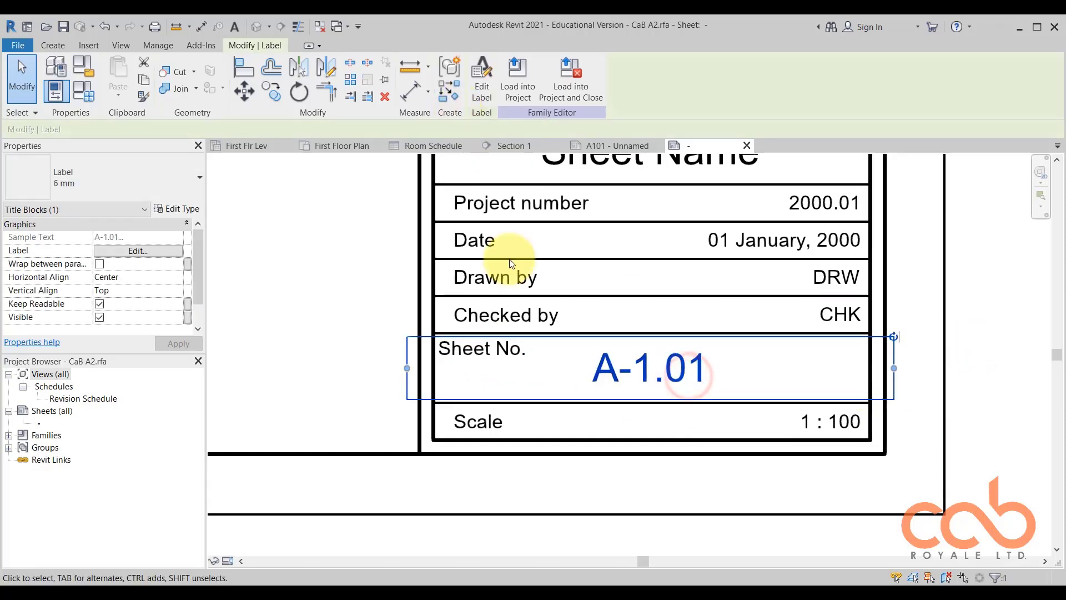
pyautogui.click(972, 345)
pyautogui.scroll(-2, 772, 382)
pyautogui.scroll(-1, 772, 382)
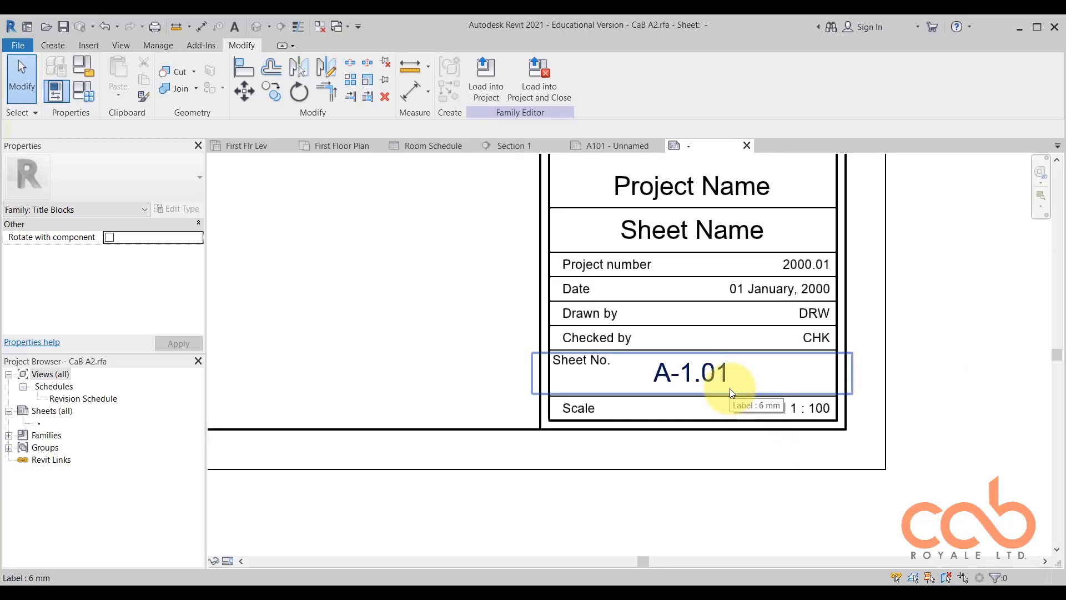
# Compare the Drawn by text note with the DRW label in the same titleblock row.
pyautogui.scroll(3, 697, 309)
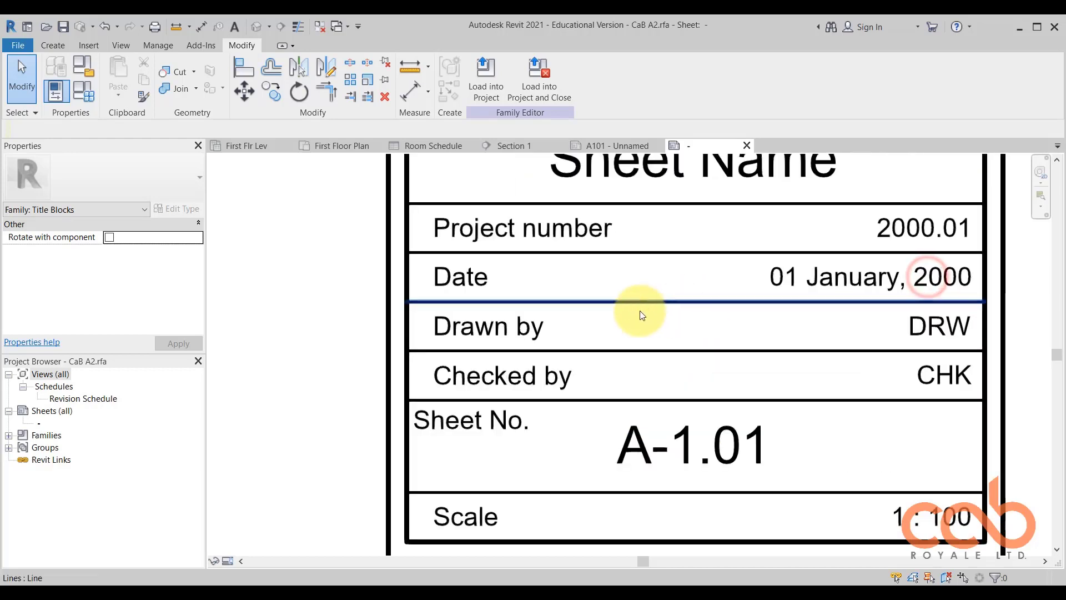
pyautogui.click(513, 337)
pyautogui.scroll(-1, 453, 338)
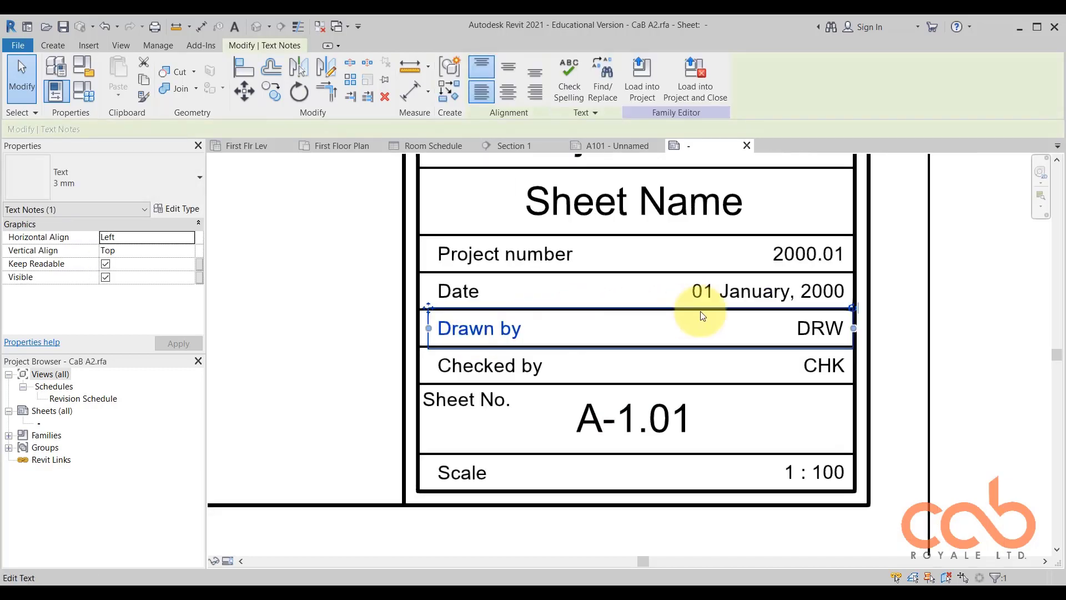
pyautogui.doubleClick(827, 331)
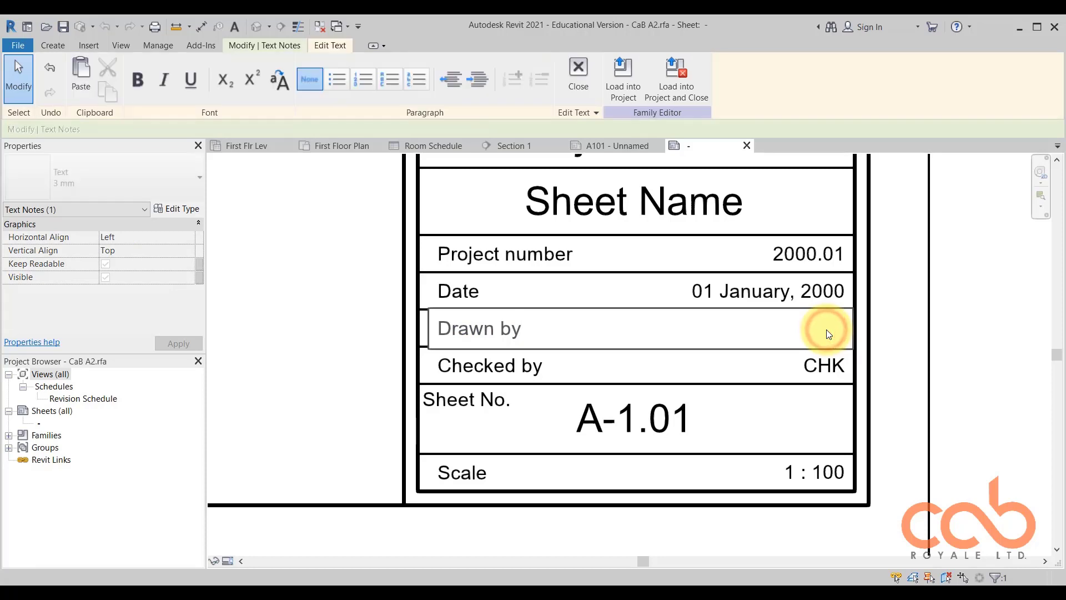
pyautogui.click(936, 330)
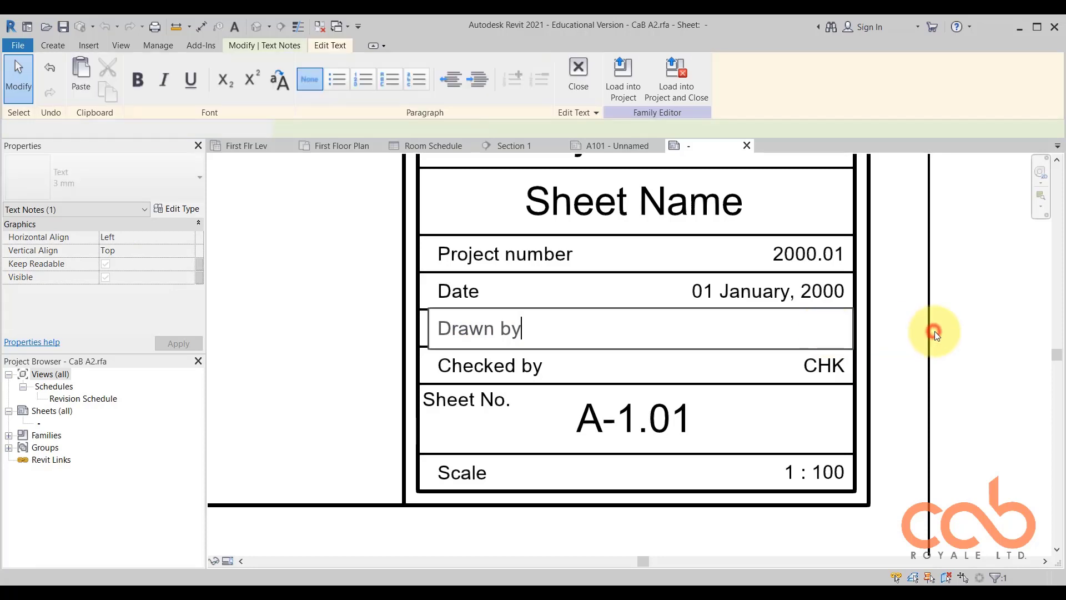
pyautogui.click(828, 329)
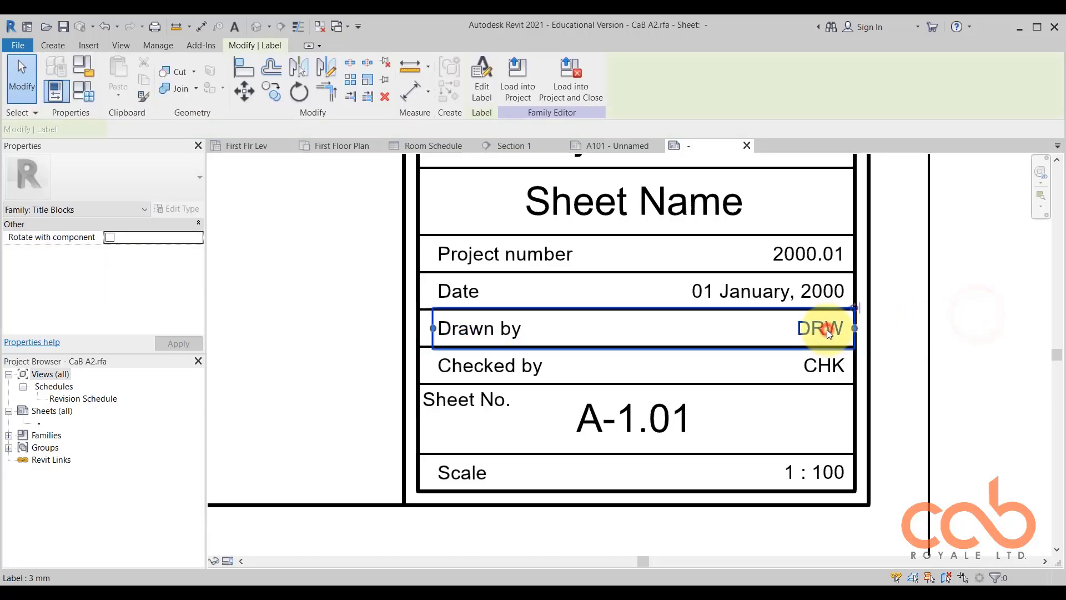
pyautogui.click(995, 331)
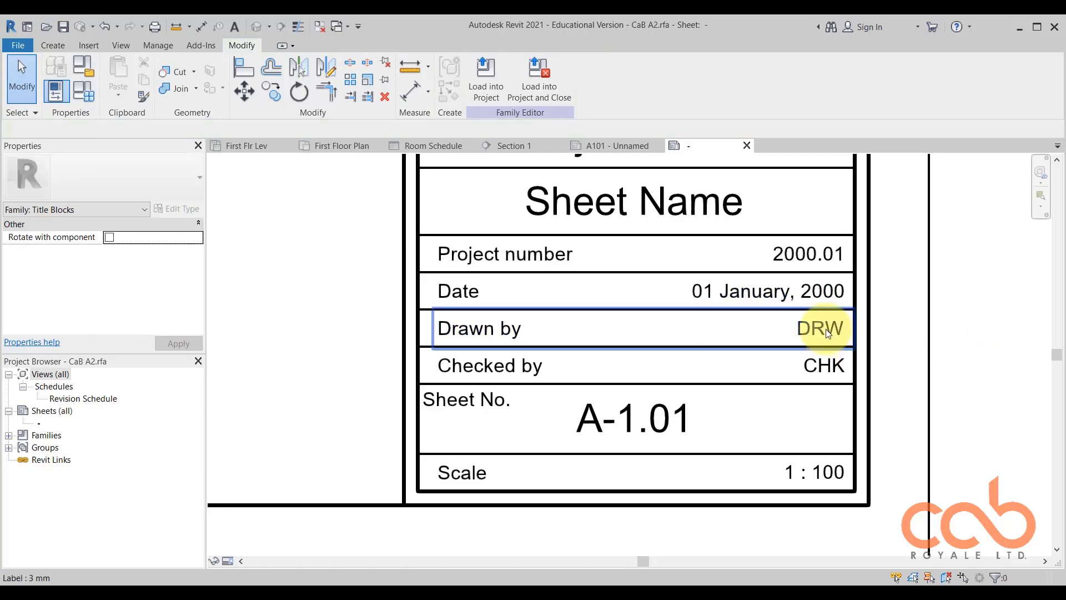
# Examine the captions and values in the titleblock rows from Project number down to Scale.
pyautogui.scroll(-2, 828, 332)
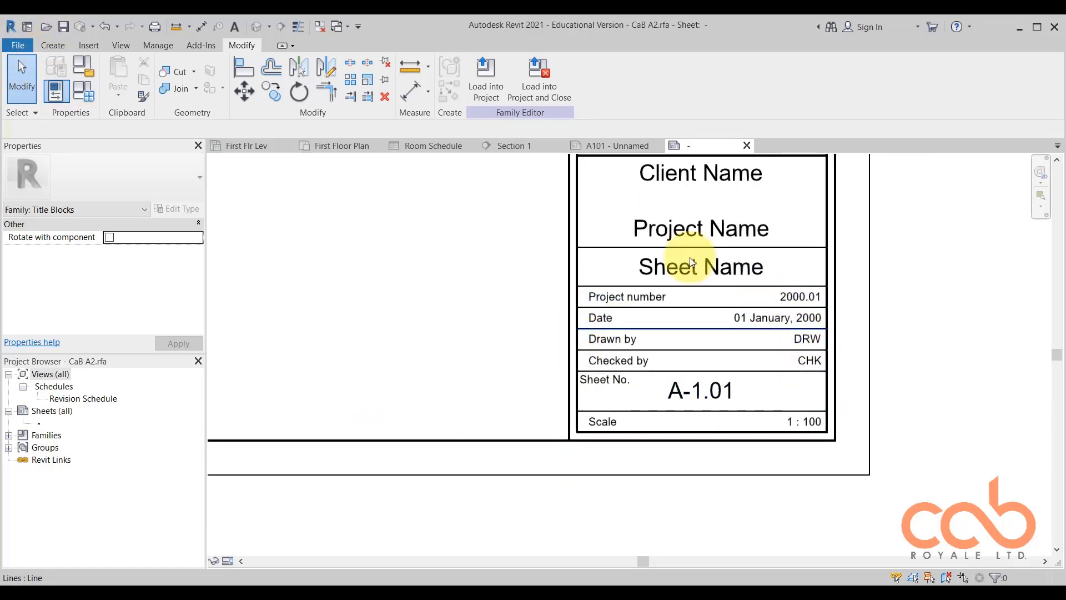
pyautogui.scroll(3, 798, 371)
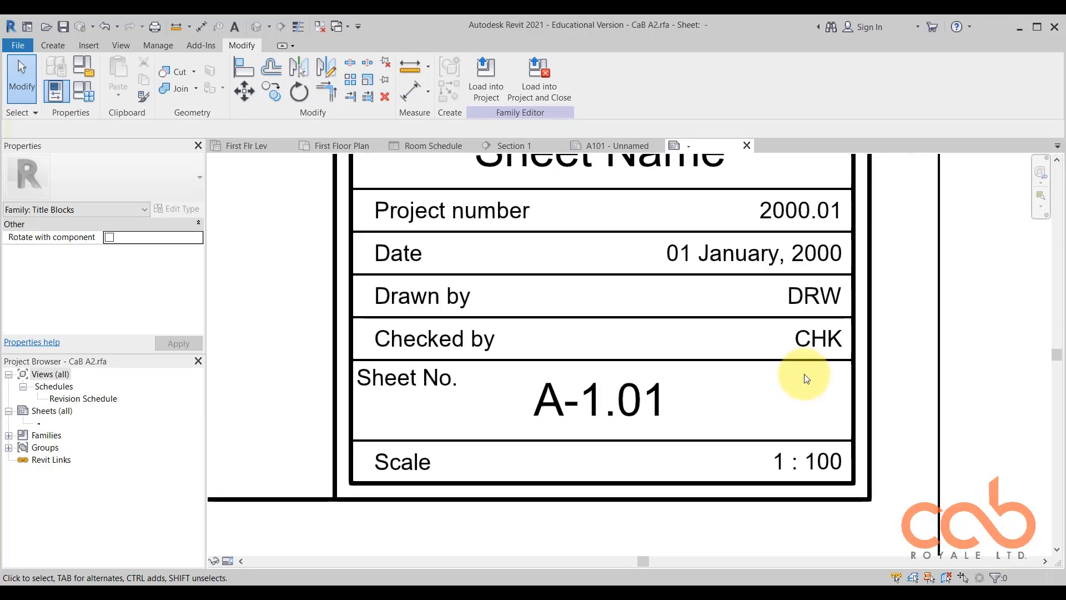
pyautogui.scroll(-3, 809, 375)
pyautogui.scroll(4, 814, 299)
pyautogui.scroll(-2, 814, 262)
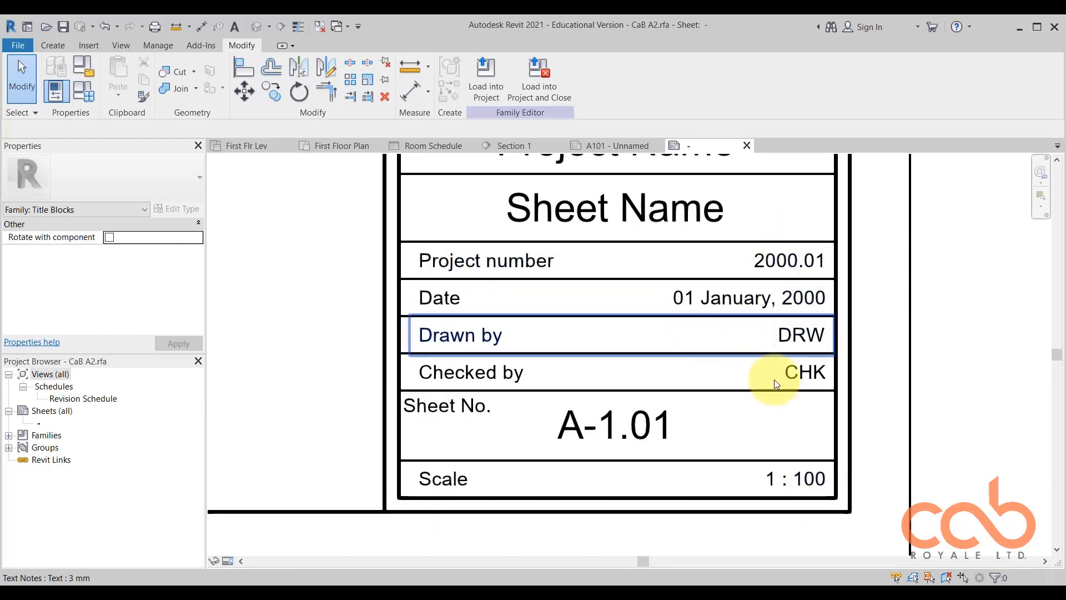
pyautogui.scroll(-4, 722, 372)
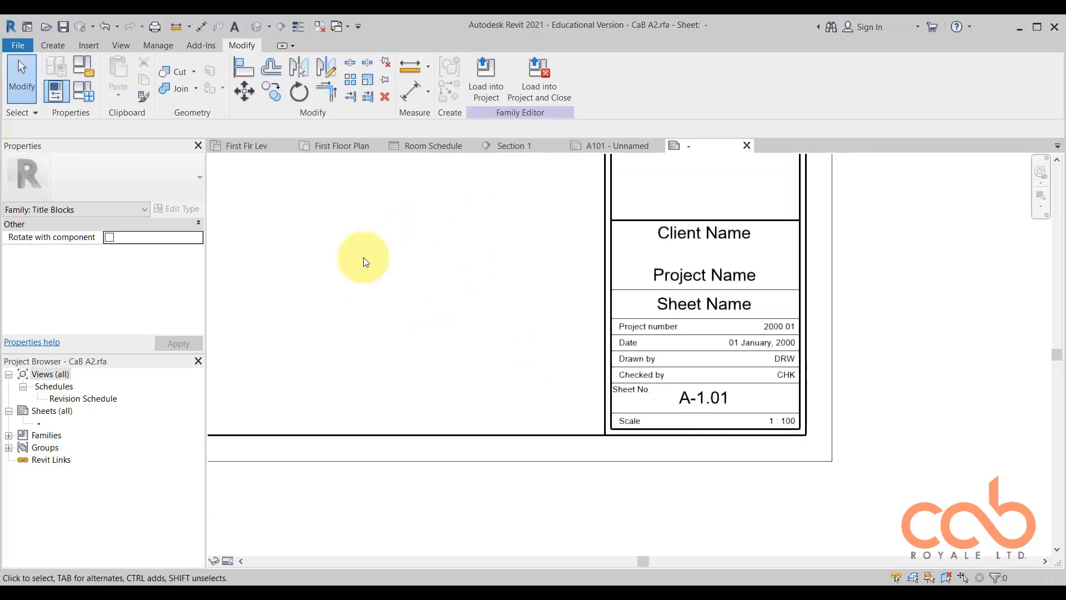
pyautogui.scroll(1, 783, 422)
pyautogui.scroll(2, 782, 418)
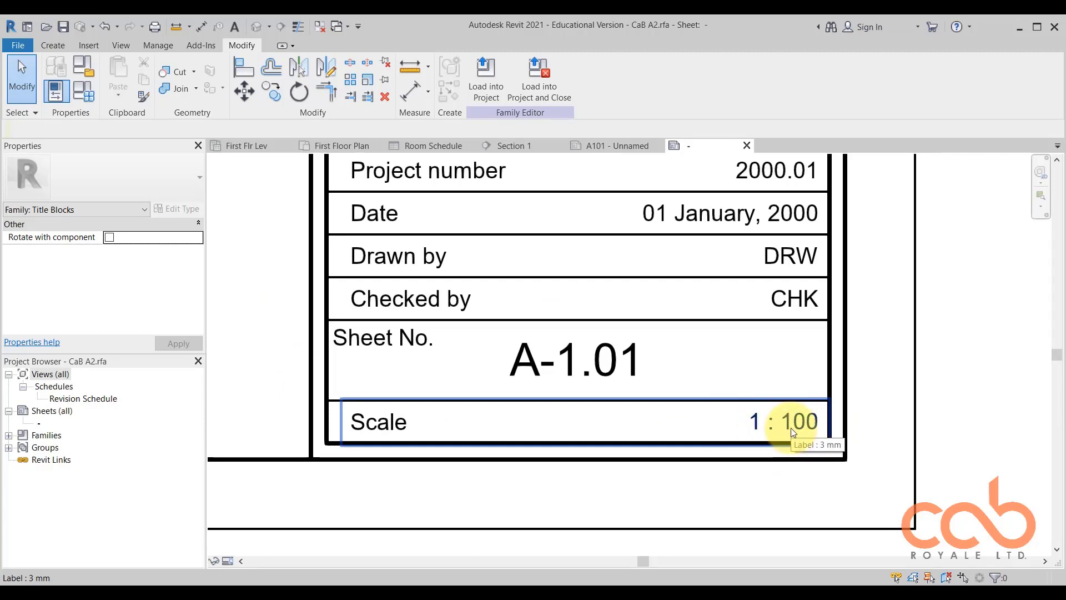
pyautogui.scroll(-3, 833, 425)
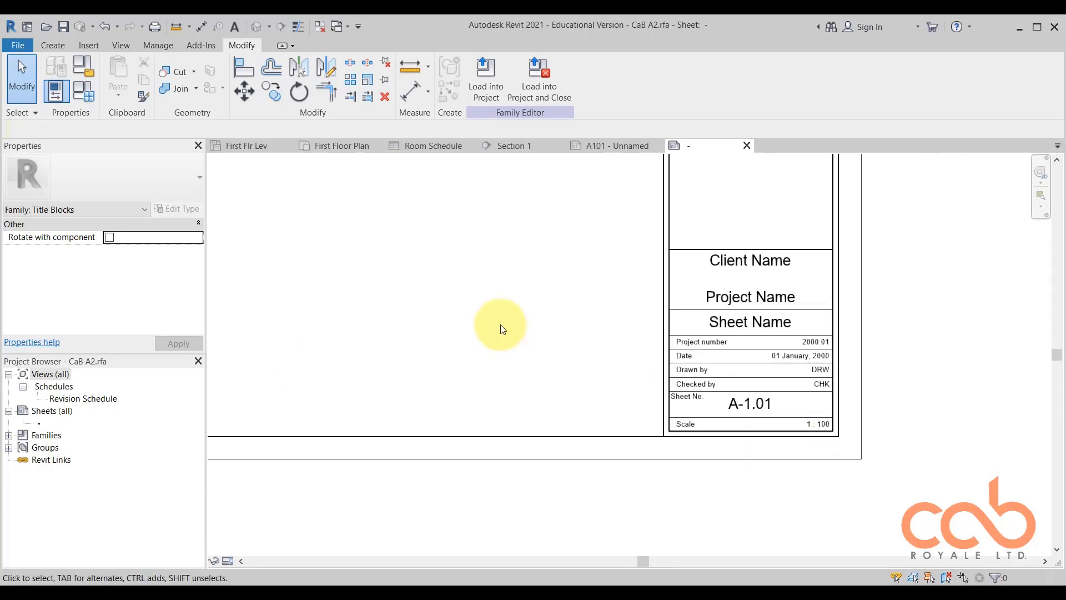
pyautogui.scroll(2, 850, 399)
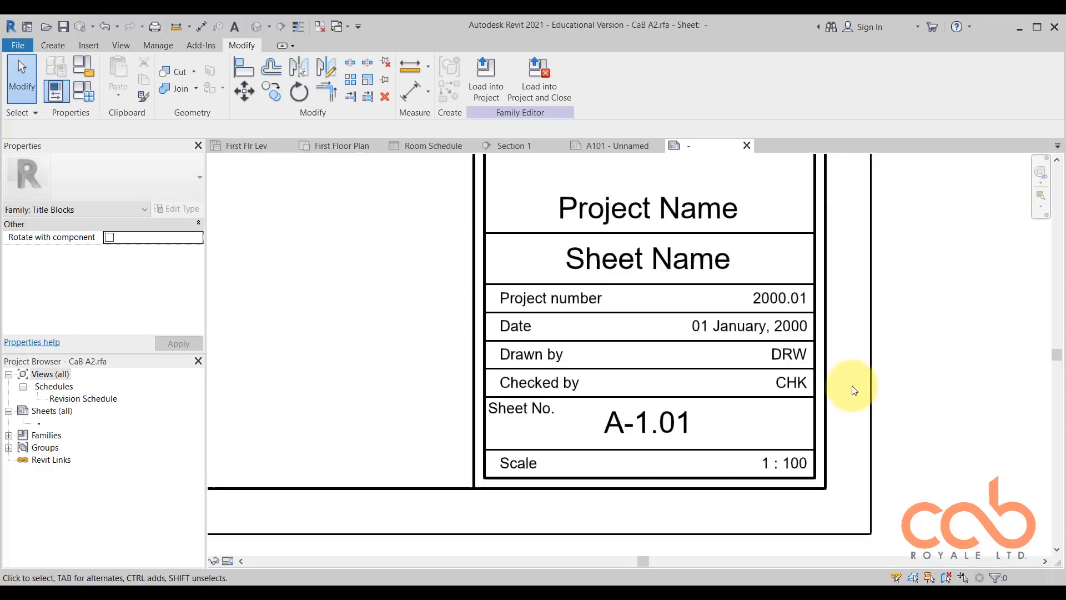
pyautogui.scroll(-2, 858, 383)
pyautogui.scroll(2, 833, 369)
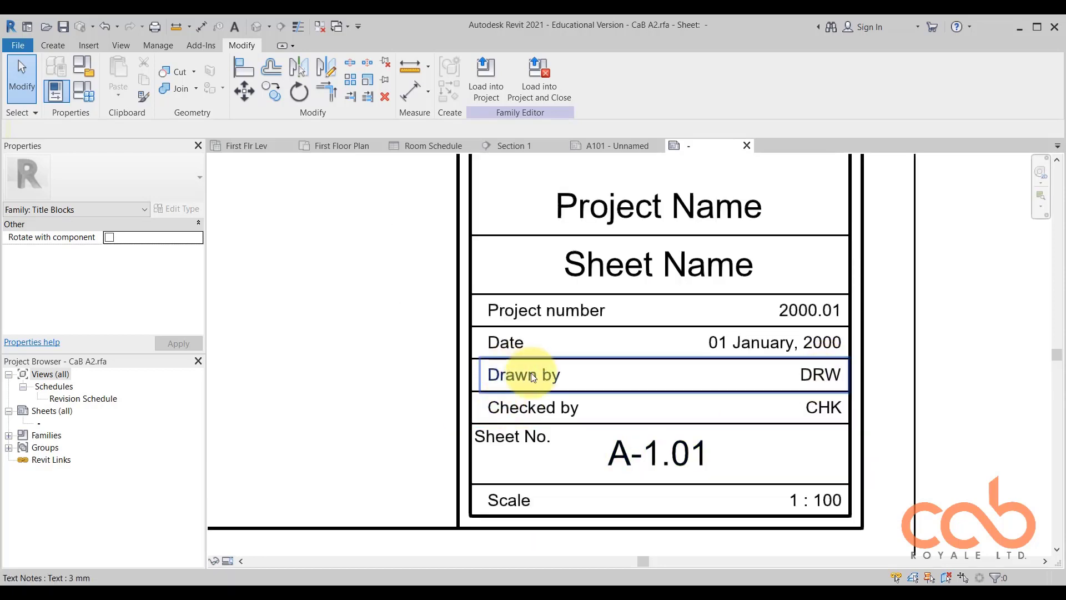
pyautogui.scroll(-2, 849, 383)
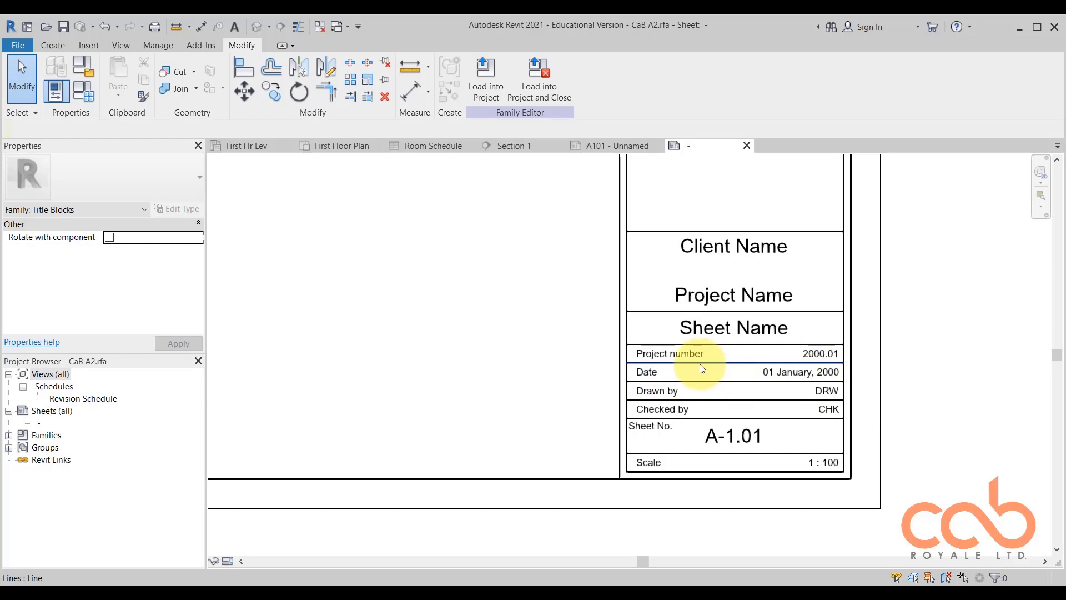
pyautogui.scroll(1, 699, 364)
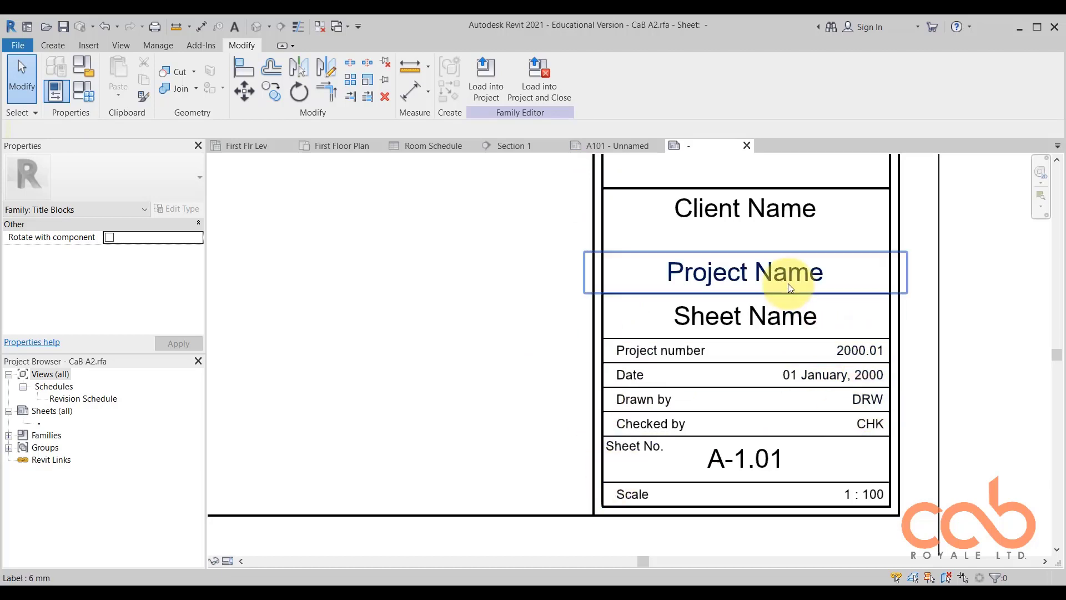
# Examine the Client Name, Project Name and Sheet Name cells and their place in the overall sheet layout.
pyautogui.moveTo(830, 328); pyautogui.dragTo(823, 433, button='middle')
pyautogui.scroll(1, 671, 426)
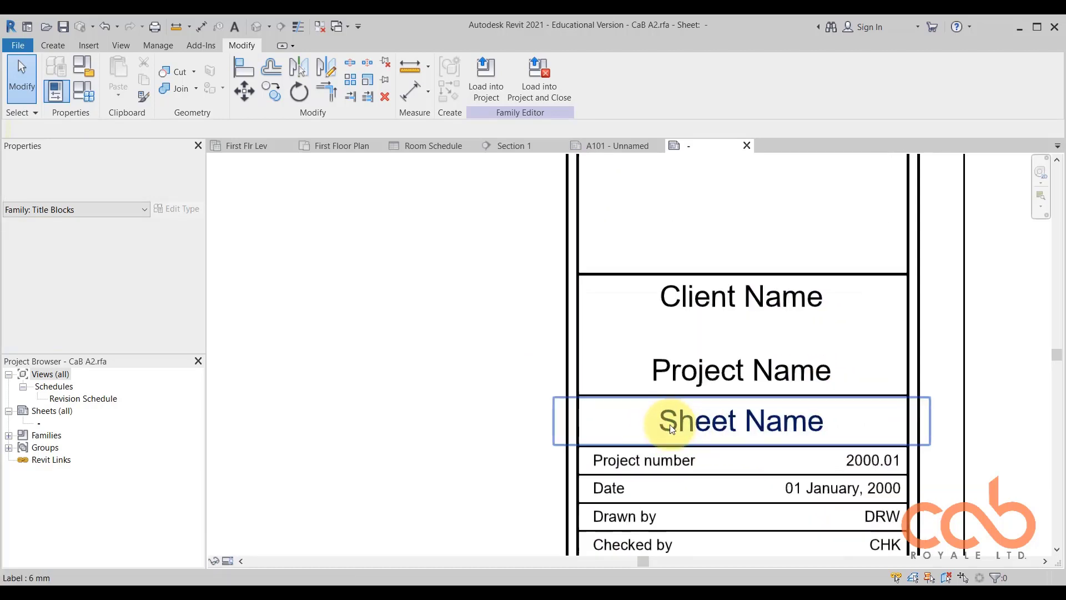
pyautogui.scroll(-2, 888, 418)
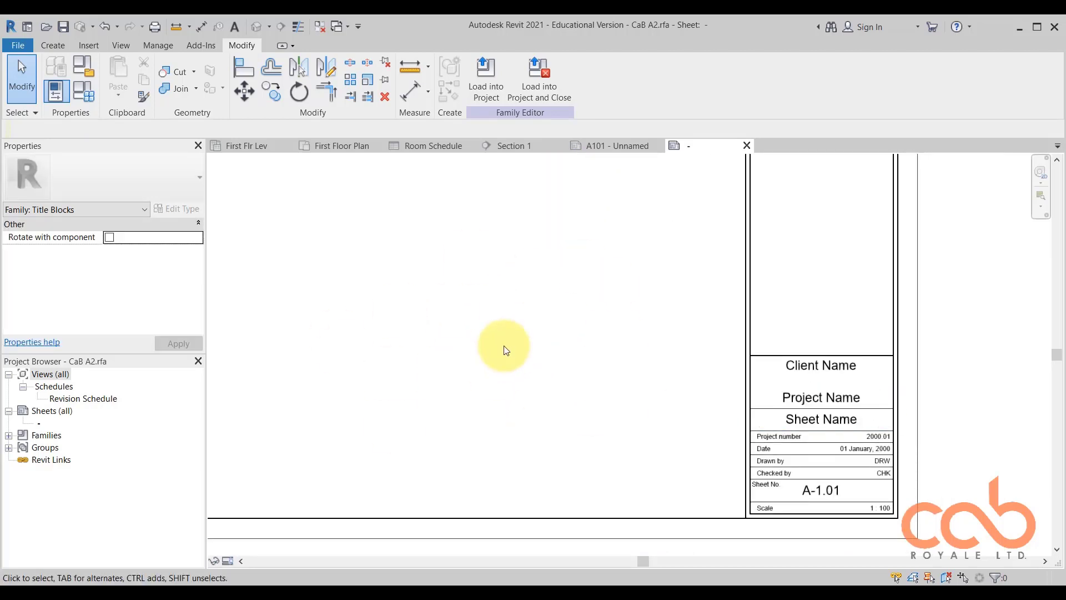
pyautogui.scroll(3, 844, 419)
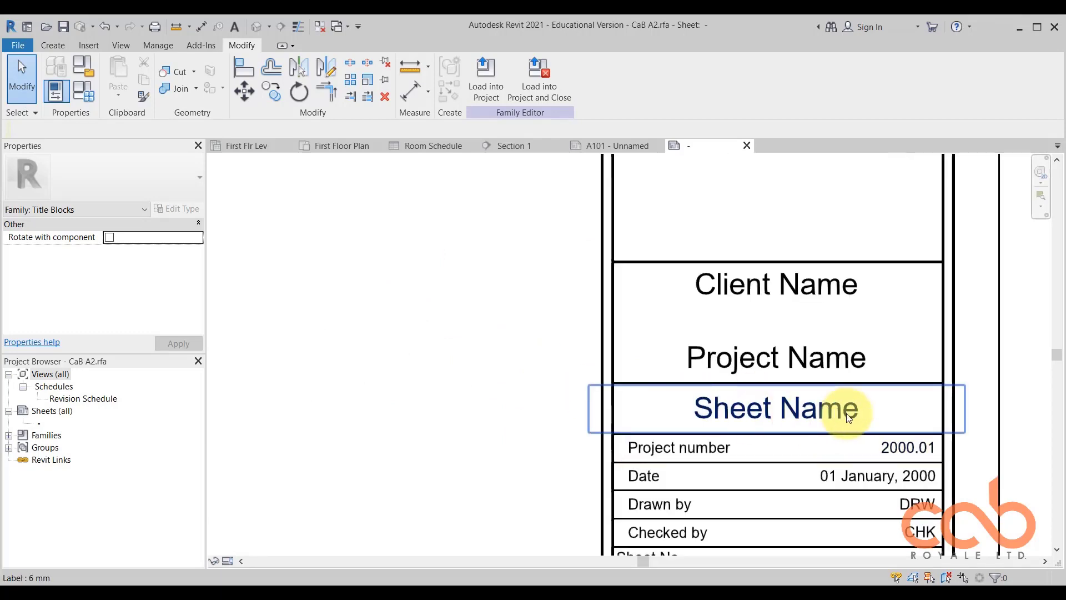
pyautogui.scroll(-3, 873, 433)
pyautogui.scroll(-2, 873, 433)
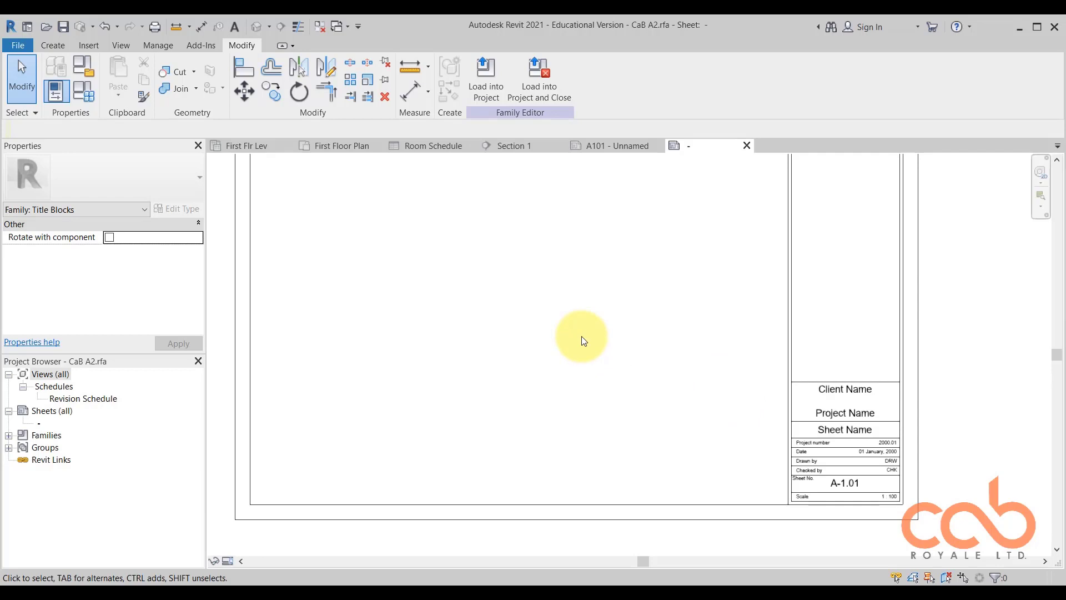
pyautogui.scroll(4, 871, 416)
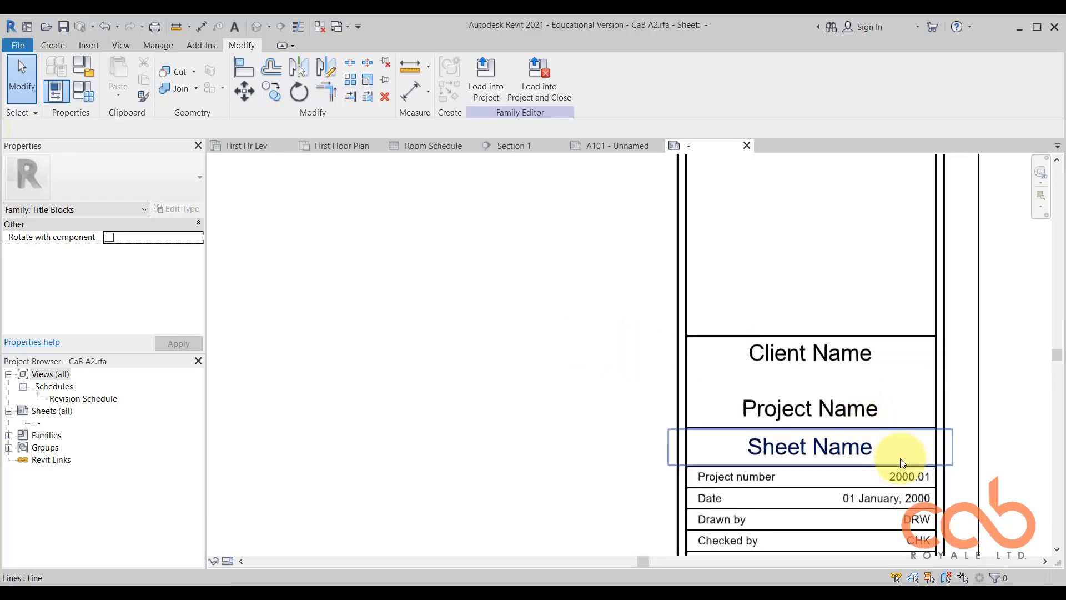
pyautogui.scroll(-1, 625, 398)
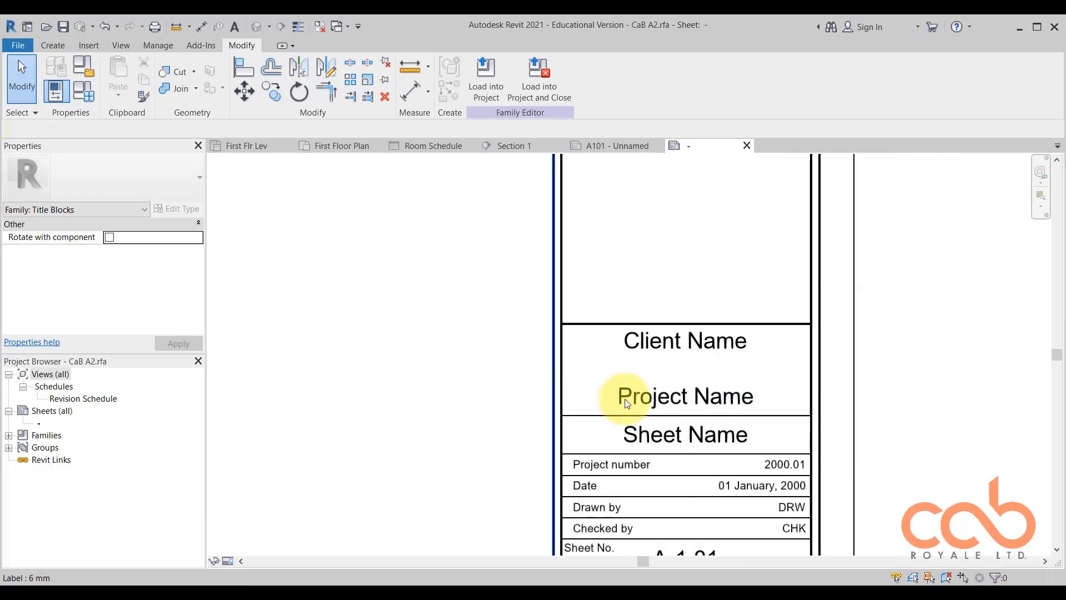
# Inspect the properties of the Project Name and Client Name labels in the titleblock.
pyautogui.scroll(2, 633, 396)
pyautogui.click(784, 388)
pyautogui.scroll(-2, 644, 400)
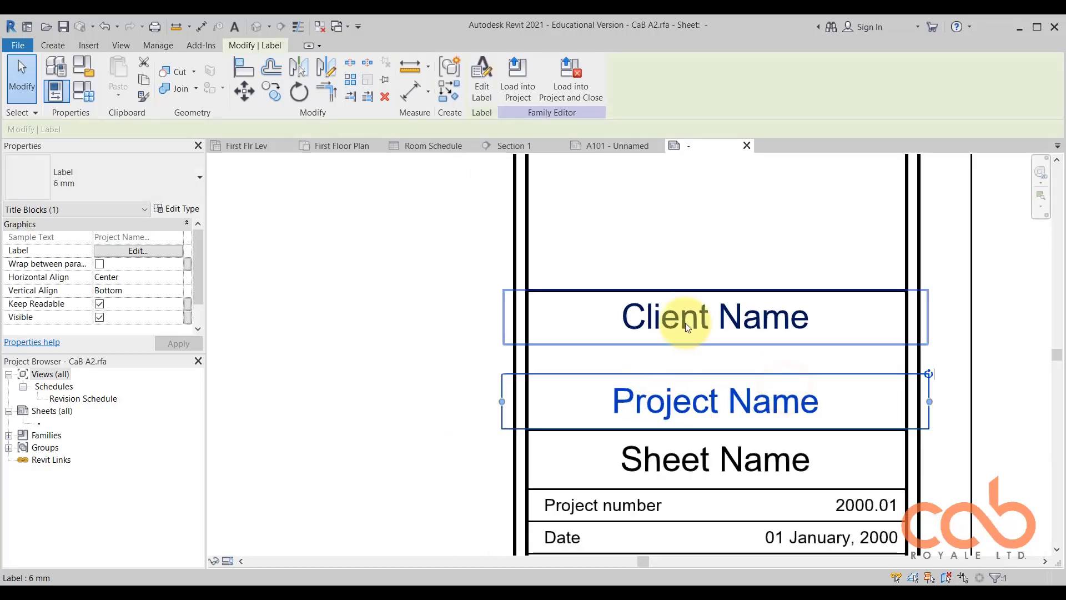
pyautogui.click(691, 318)
pyautogui.scroll(-2, 723, 322)
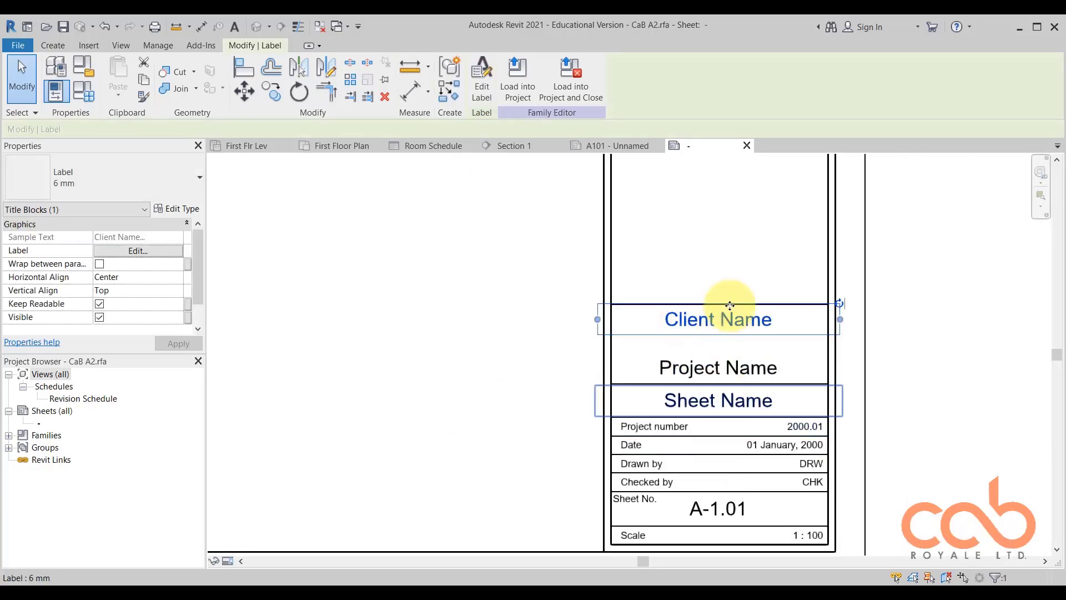
pyautogui.click(916, 312)
pyautogui.scroll(1, 738, 324)
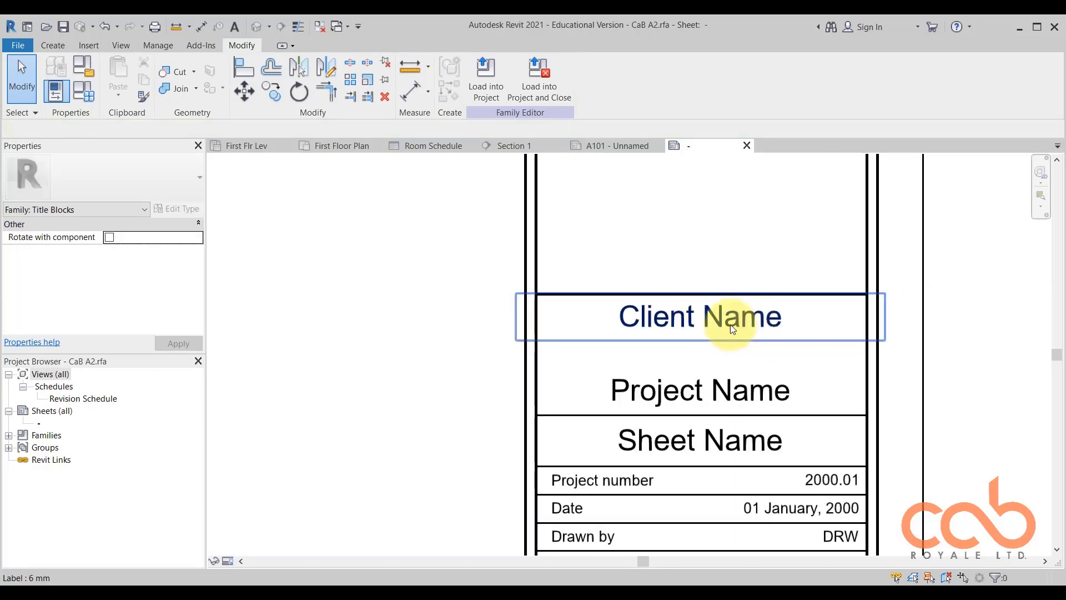
pyautogui.click(734, 316)
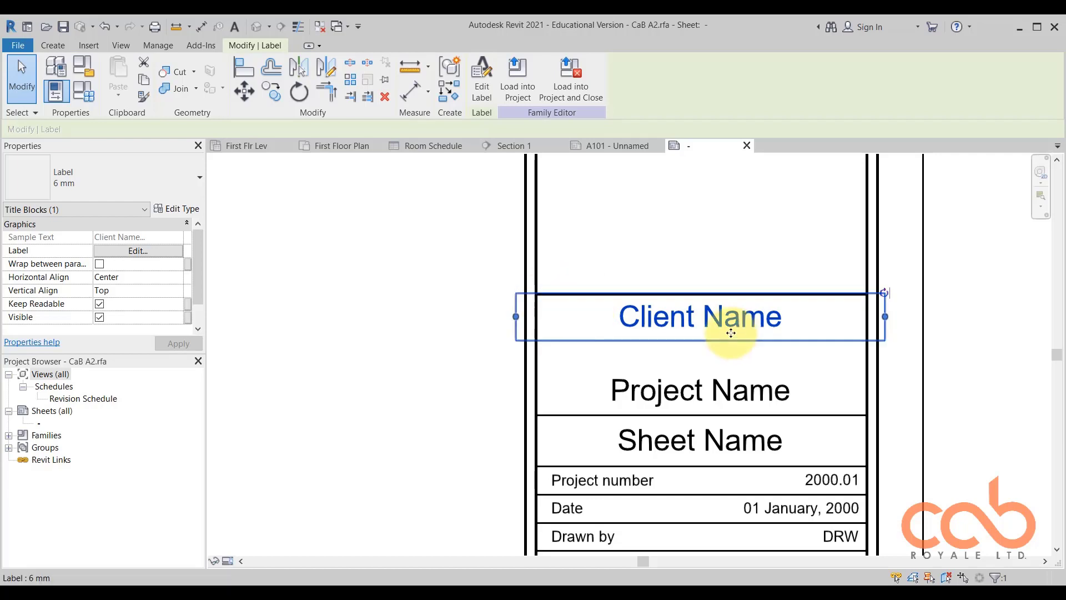
# Place a 3 mm text note reading "Client" in the upper corner of the Client Name cell.
pyautogui.click(954, 274)
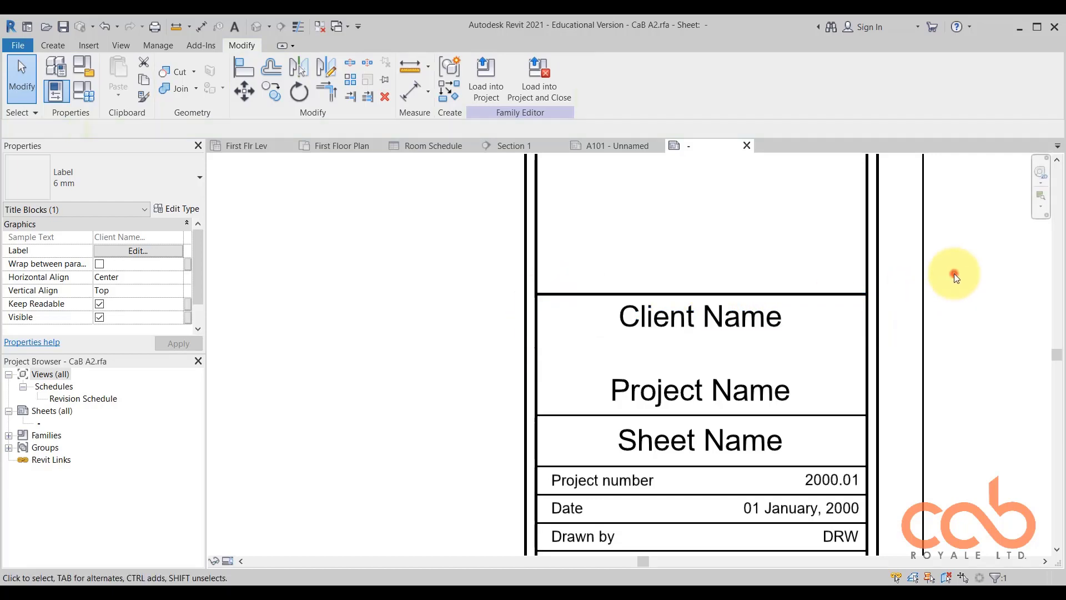
pyautogui.click(235, 26)
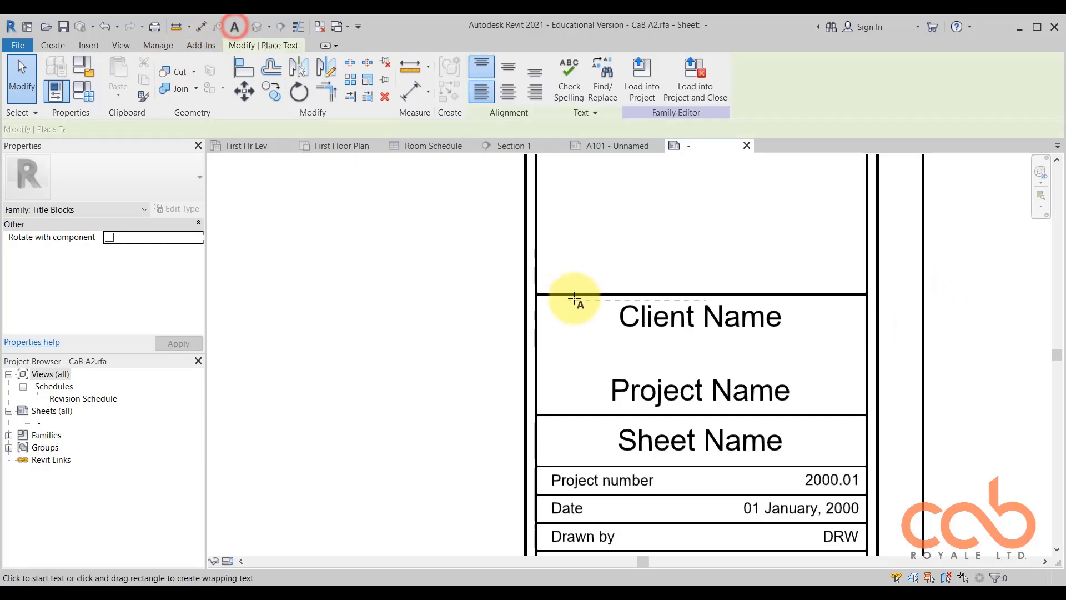
pyautogui.scroll(2, 555, 298)
pyautogui.click(539, 301)
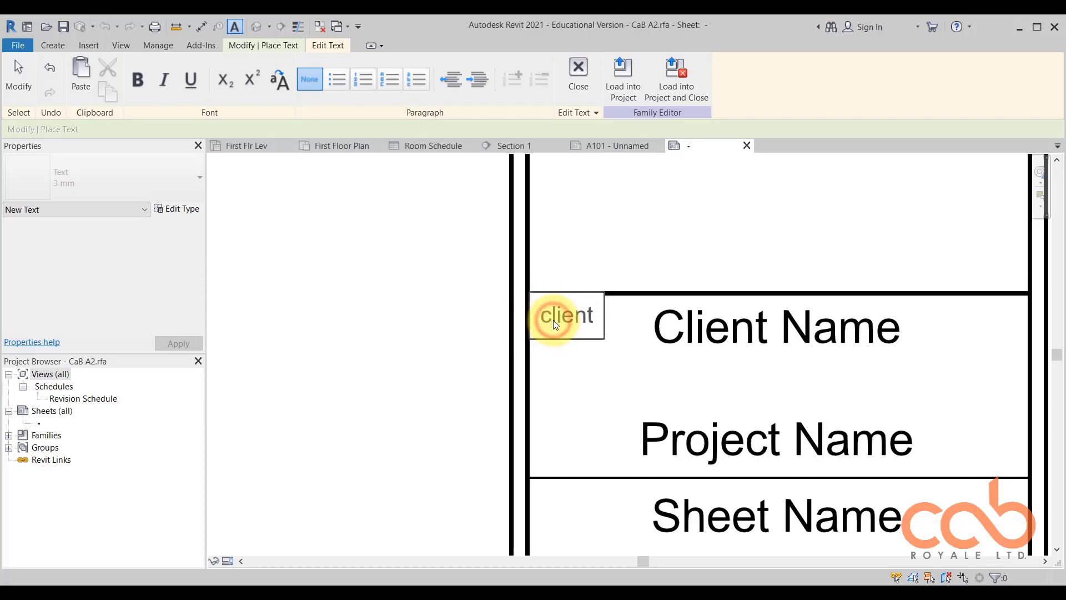
pyautogui.press('BackSpace')
pyautogui.write('C')
pyautogui.click(465, 285)
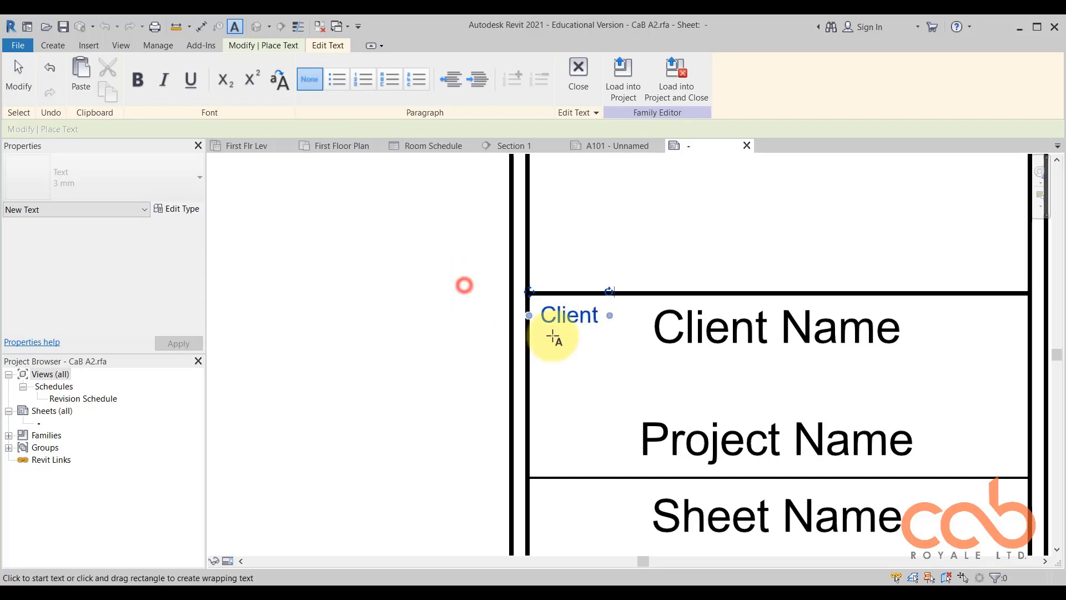
# Place a 3 mm text note reading "Project:" beside the Project Name label in the titleblock.
pyautogui.scroll(-2, 577, 328)
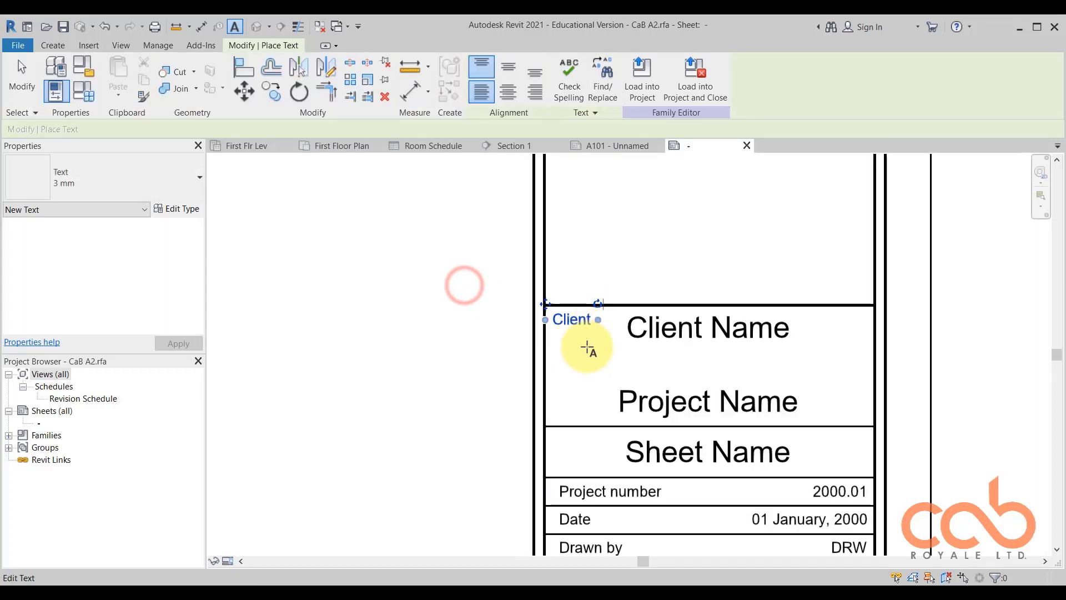
pyautogui.click(558, 377)
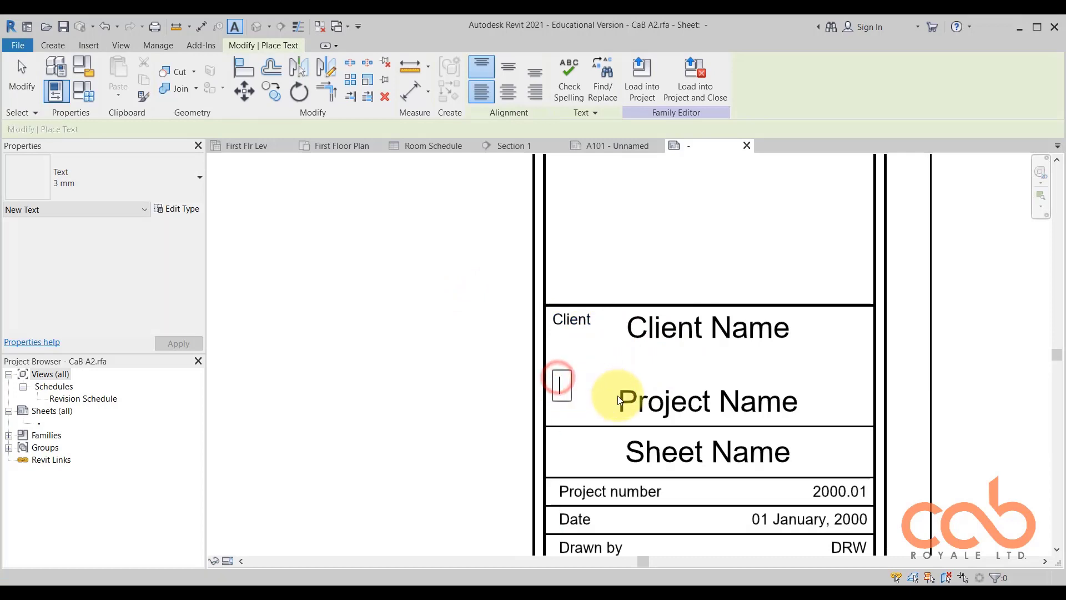
pyautogui.write('project')
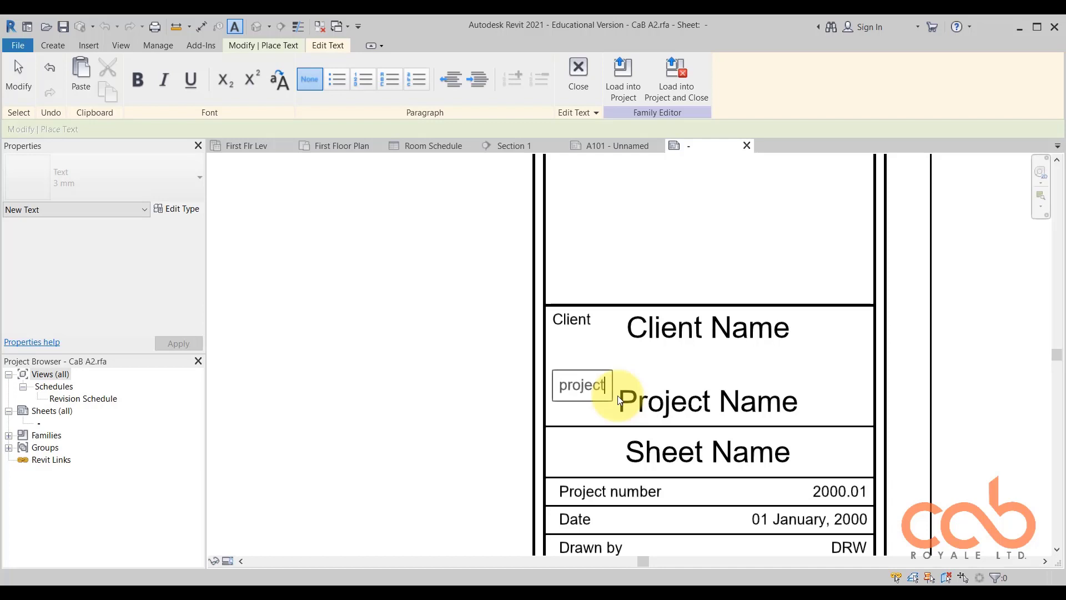
pyautogui.click(568, 385)
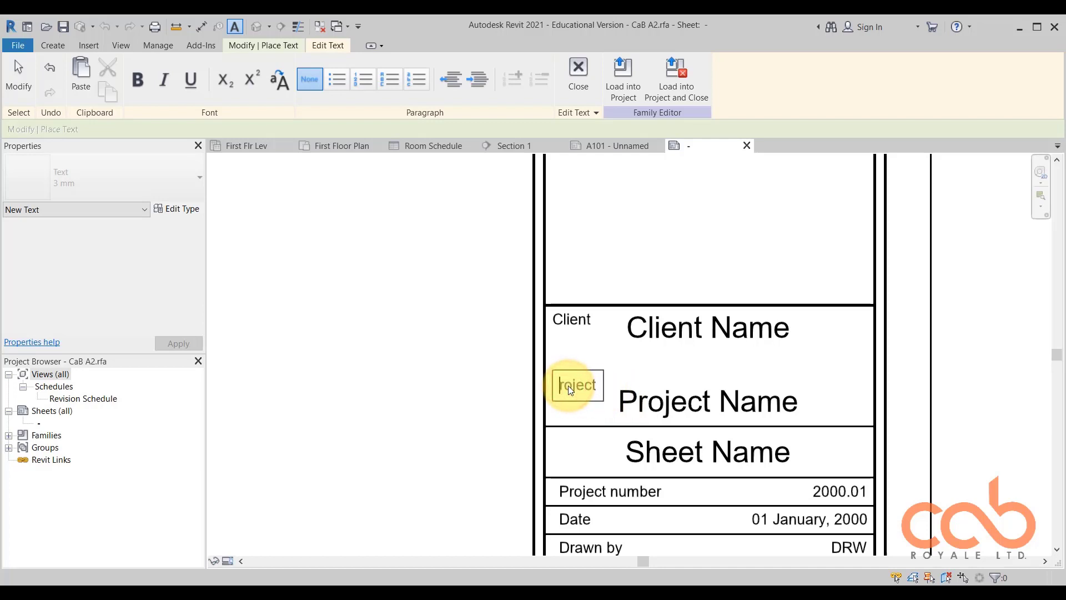
pyautogui.write('P')
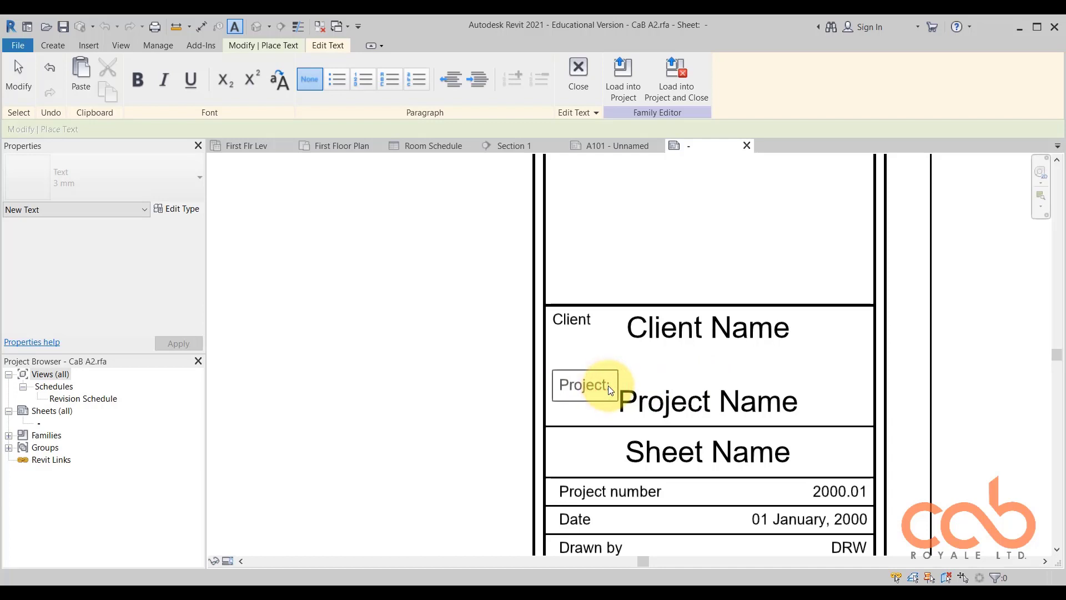
pyautogui.click(428, 368)
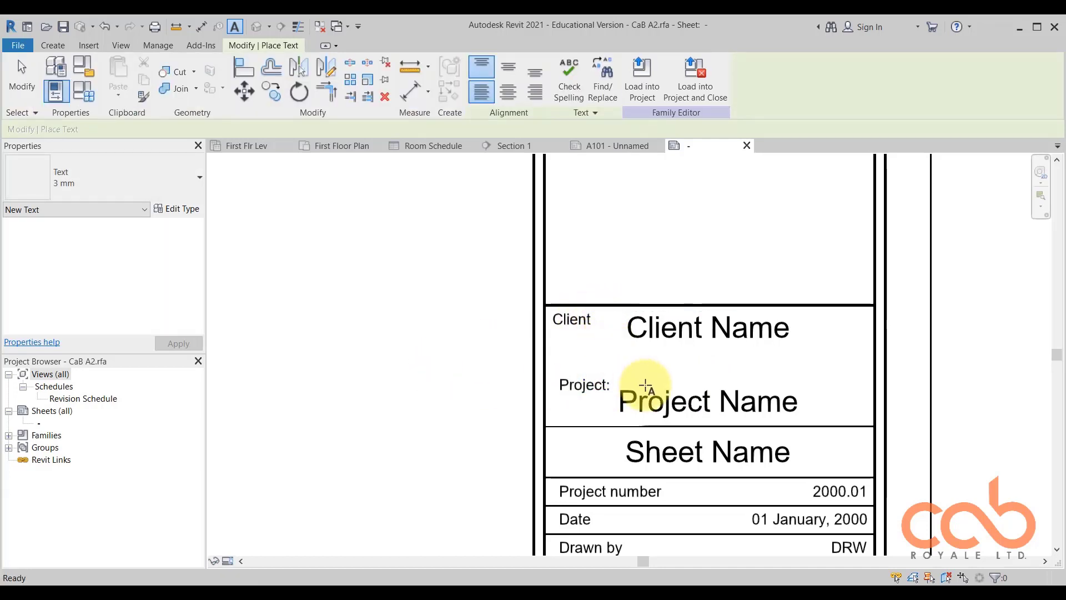
pyautogui.press('Escape')
# Edit the Client Name label in the titleblock and remove the Client Name parameter from its label parameters.
pyautogui.scroll(-2, 637, 314)
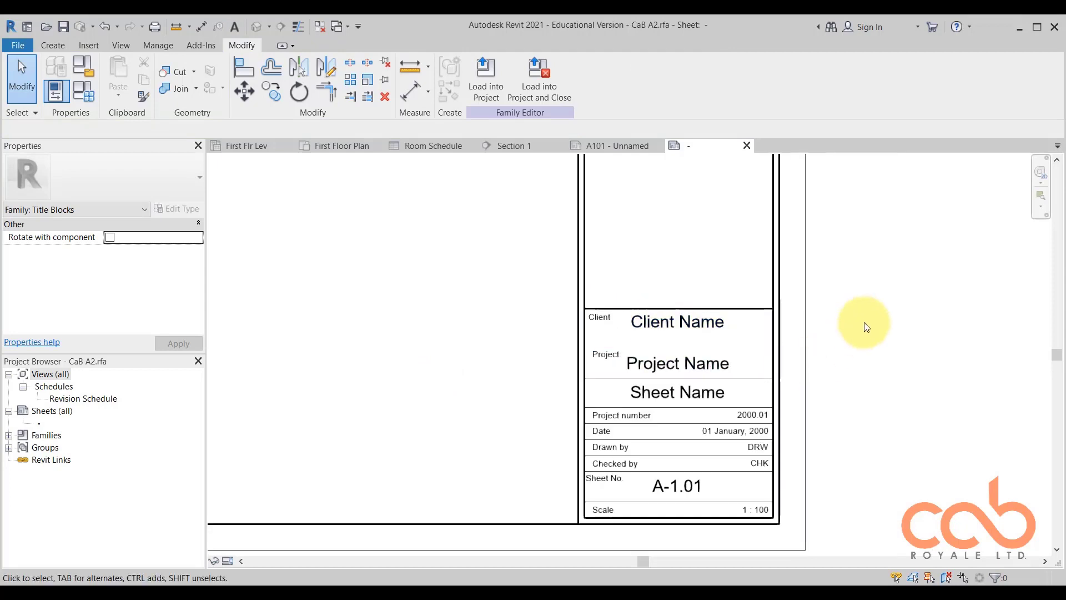
pyautogui.scroll(-2, 769, 336)
pyautogui.scroll(3, 724, 435)
pyautogui.scroll(-2, 658, 393)
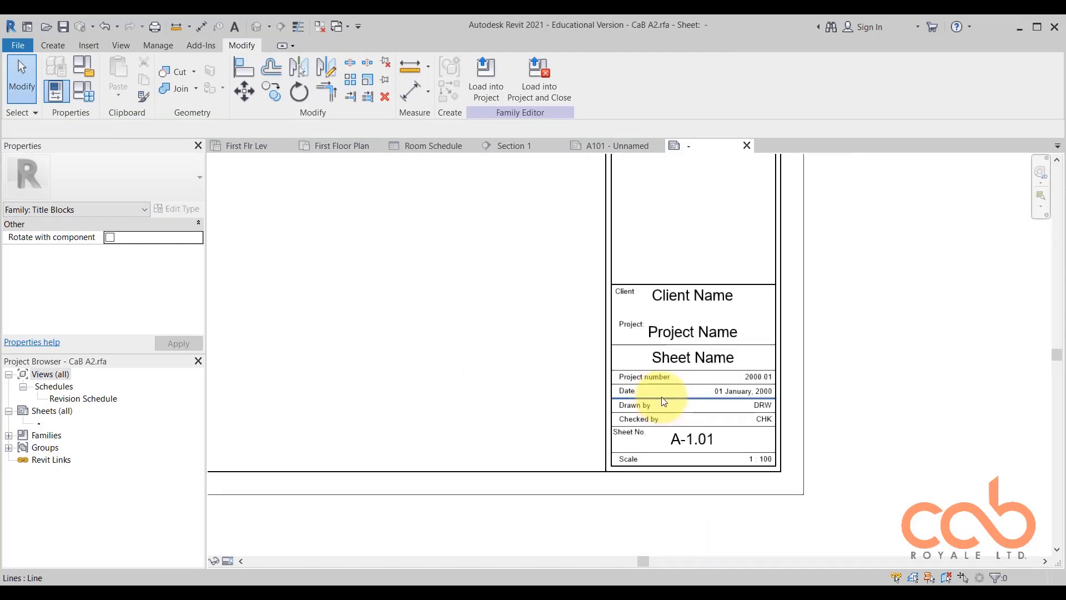
pyautogui.scroll(-4, 698, 358)
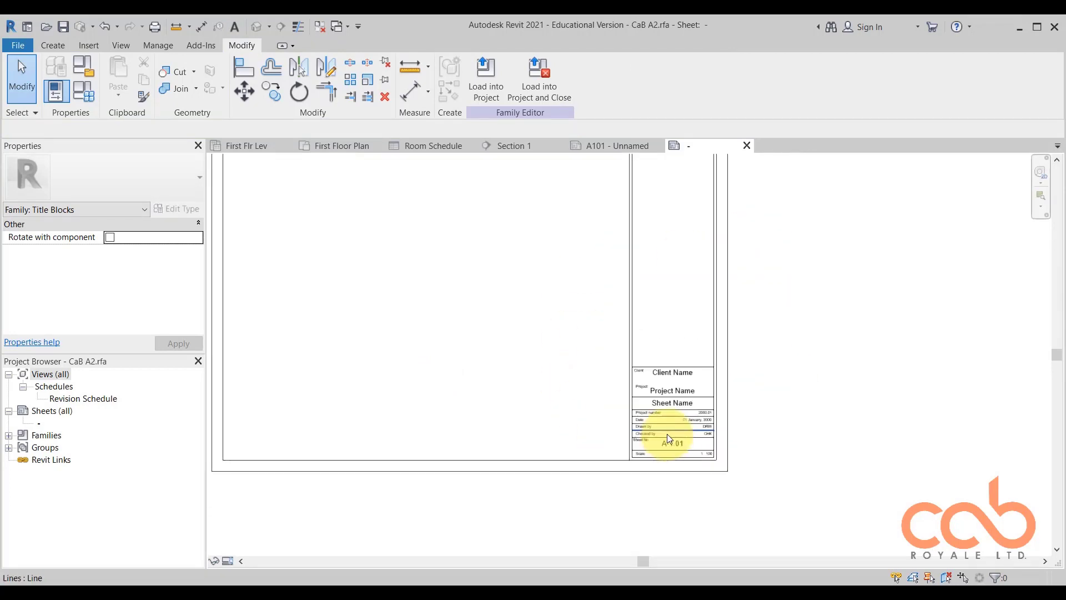
pyautogui.scroll(5, 666, 430)
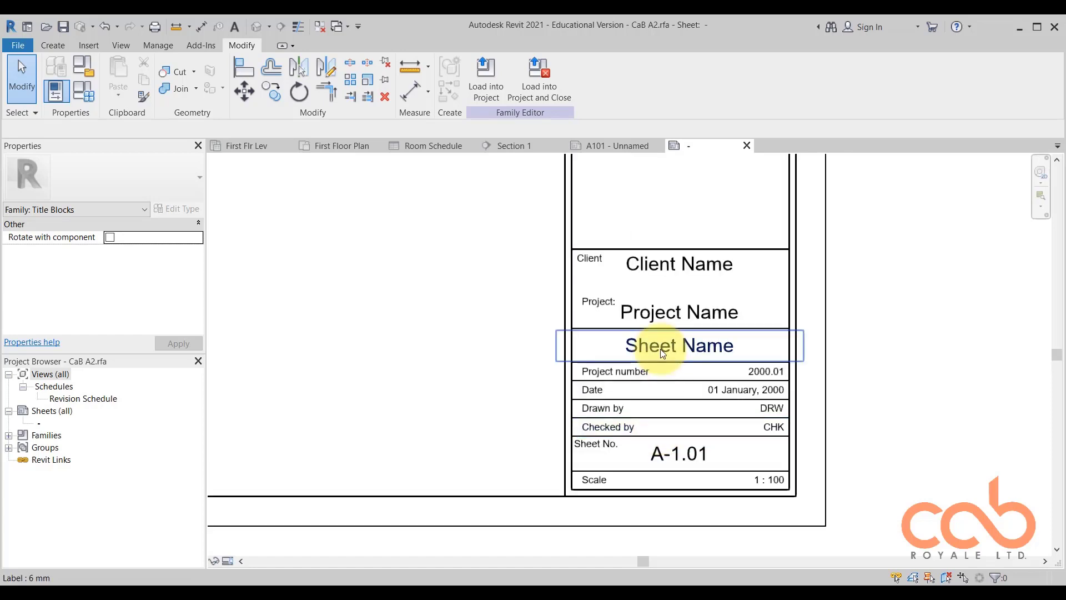
pyautogui.click(716, 269)
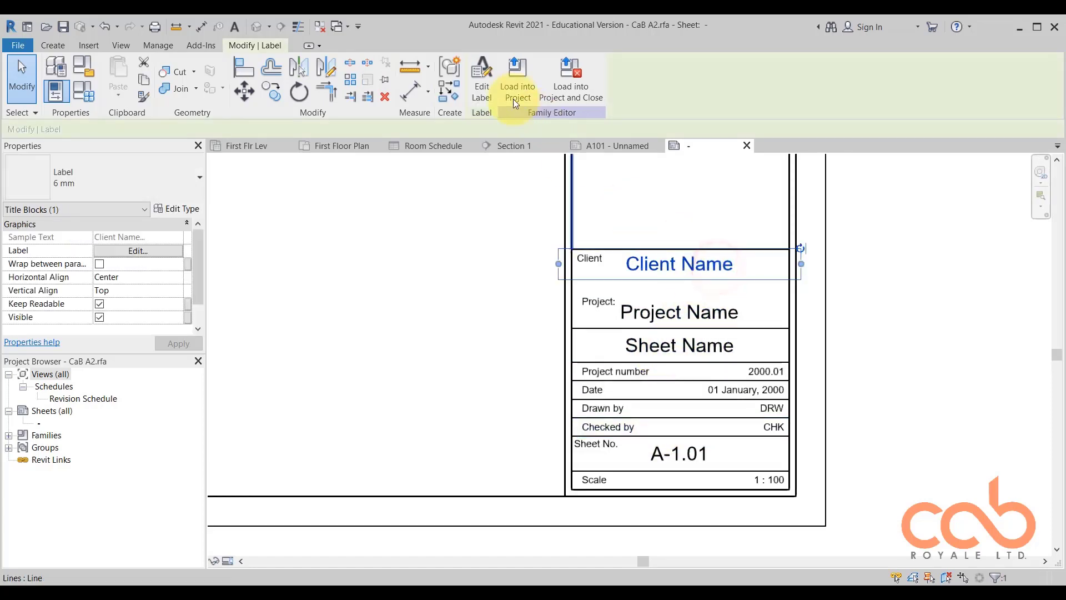
pyautogui.click(483, 80)
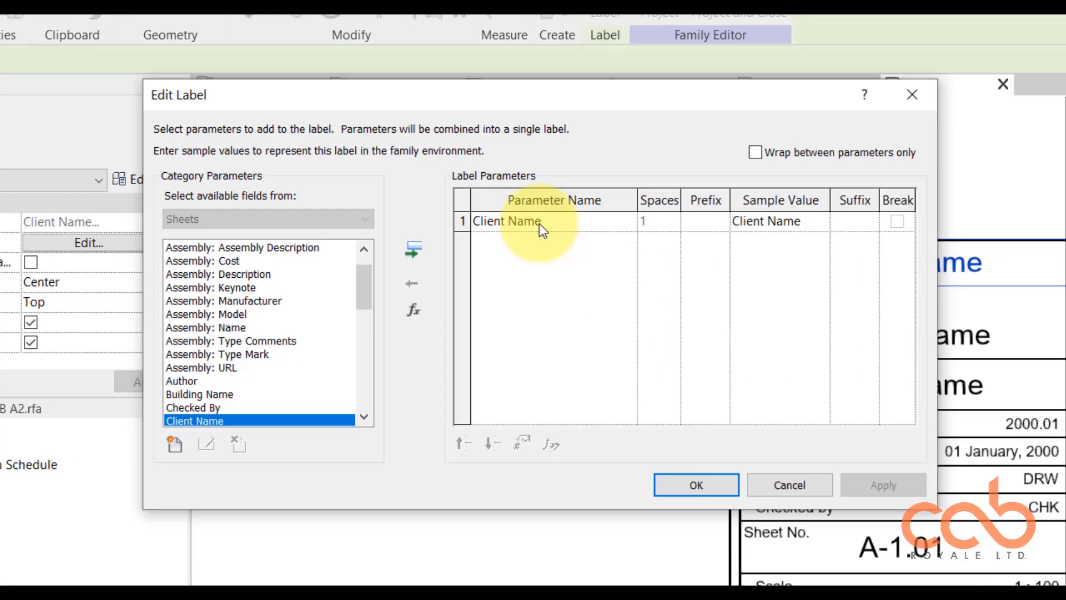
pyautogui.click(501, 221)
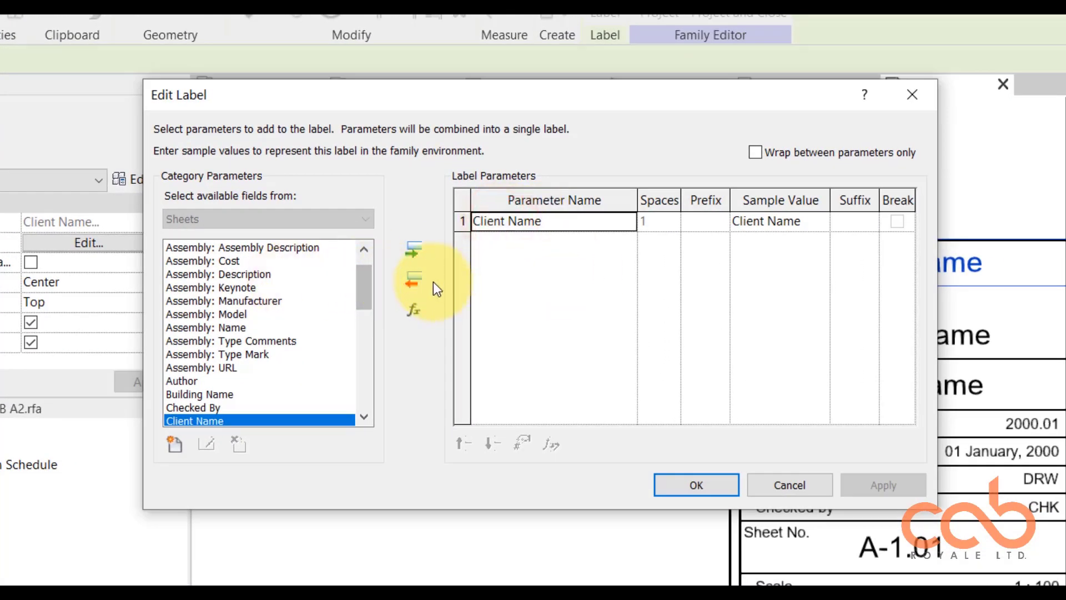
pyautogui.click(415, 277)
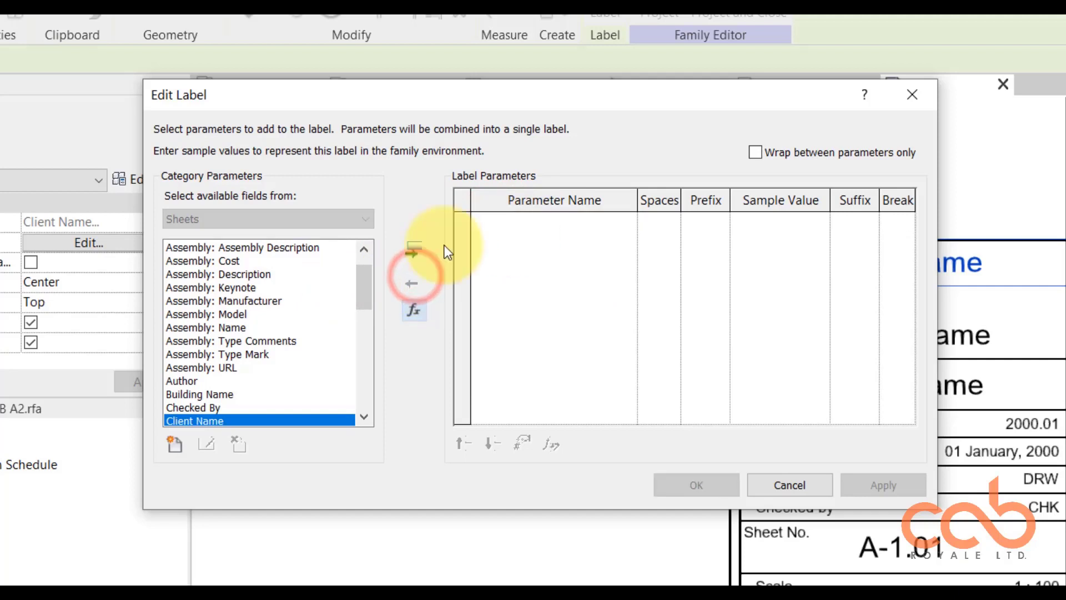
# Browse the available sheet parameters and add Client Name back to the label, accepting the label edit.
pyautogui.moveTo(362, 291); pyautogui.dragTo(362, 403)
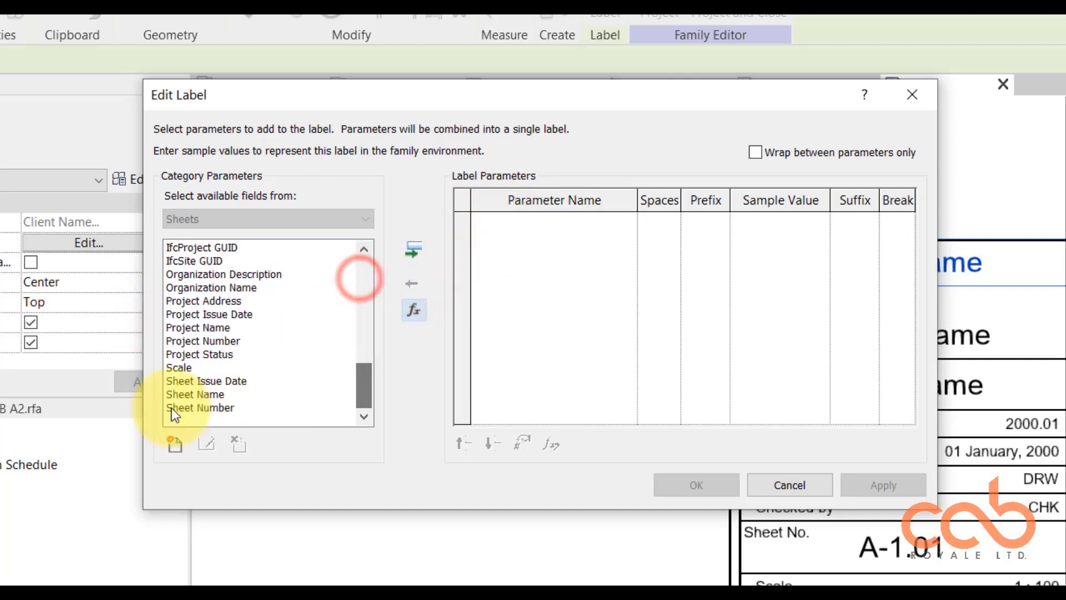
pyautogui.click(213, 393)
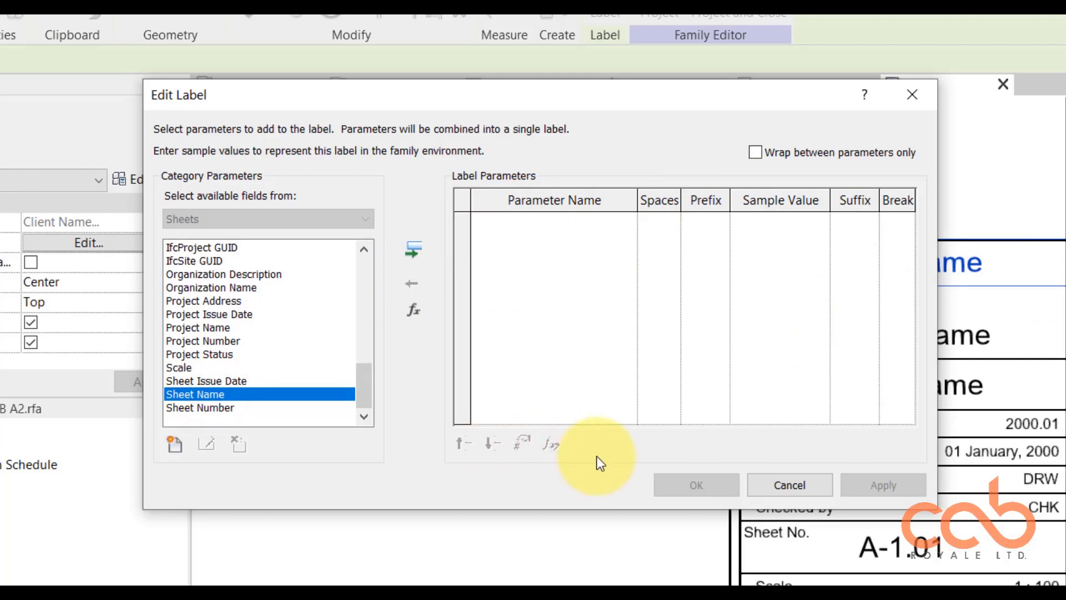
pyautogui.moveTo(368, 391); pyautogui.dragTo(361, 331)
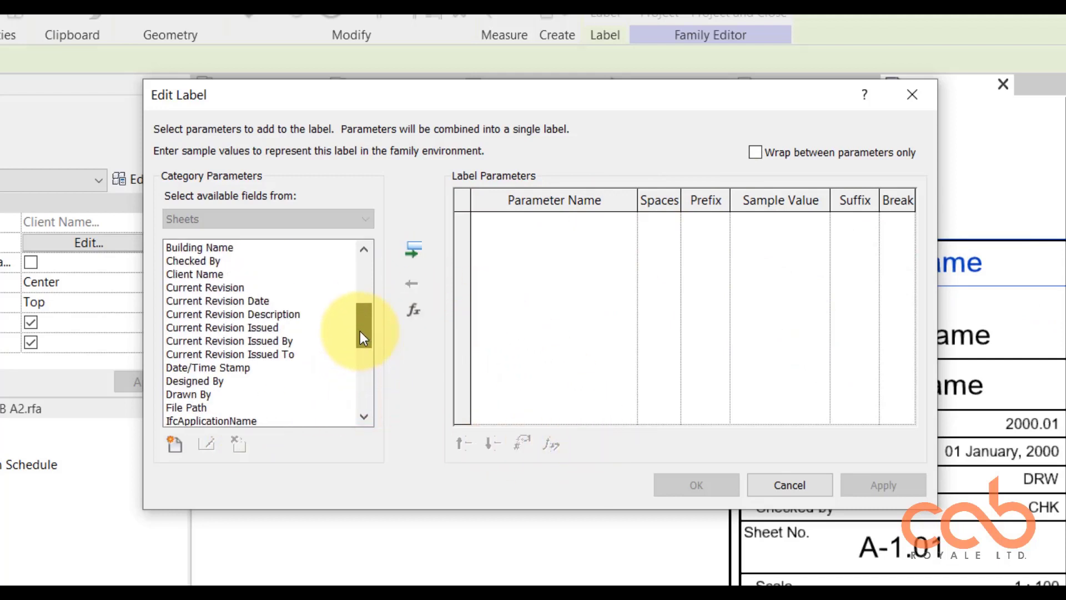
pyautogui.click(223, 275)
pyautogui.click(414, 246)
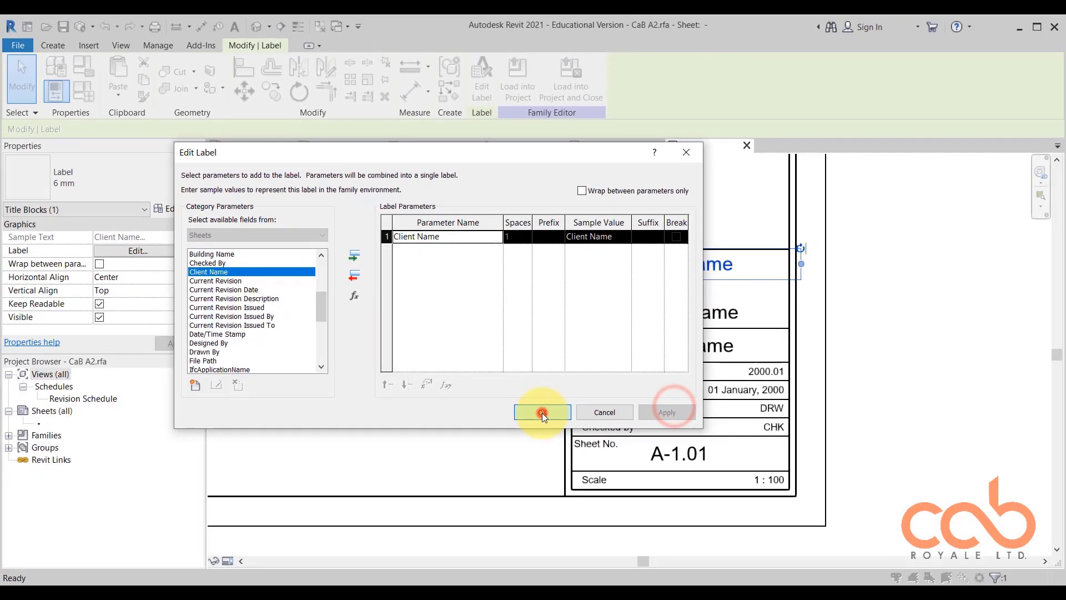
pyautogui.click(688, 481)
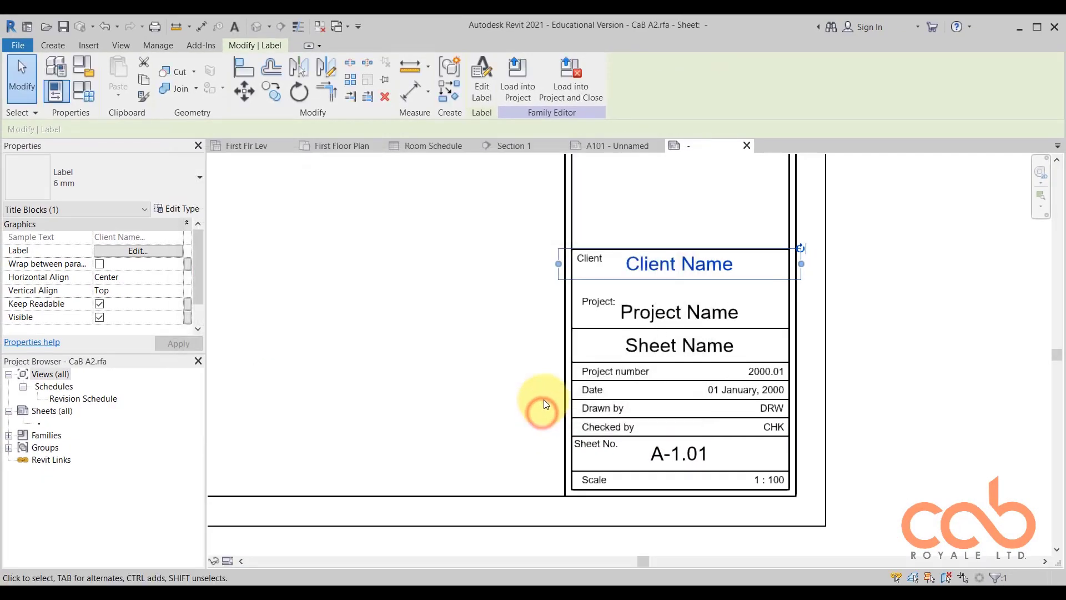
pyautogui.click(868, 304)
# Examine the captions and labels in the titleblock rows and their place in the overall A2 sheet layout.
pyautogui.scroll(3, 678, 352)
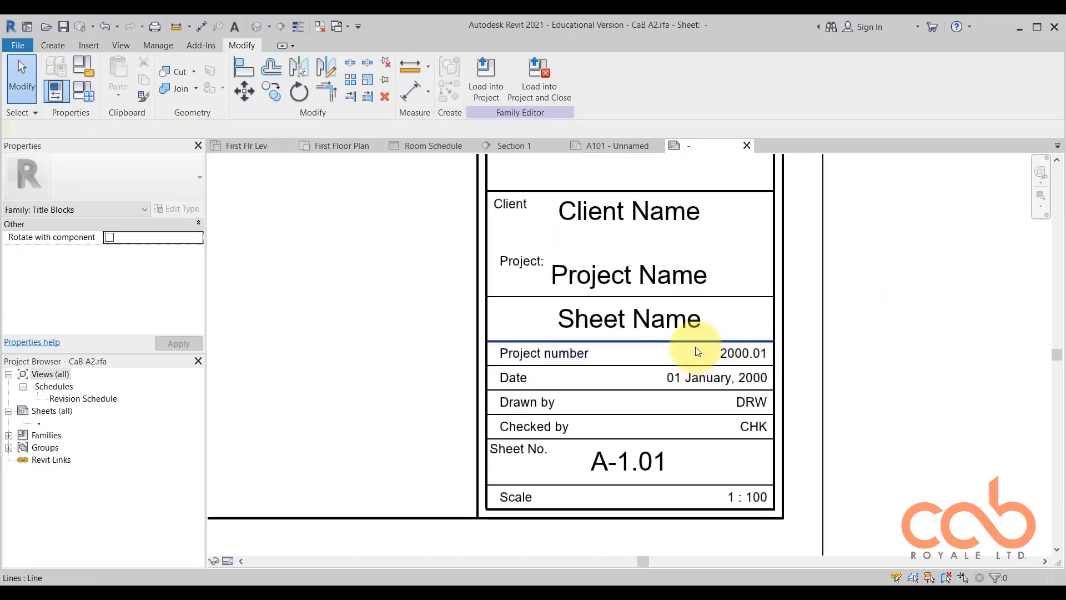
pyautogui.moveTo(731, 331); pyautogui.dragTo(779, 382, button='middle')
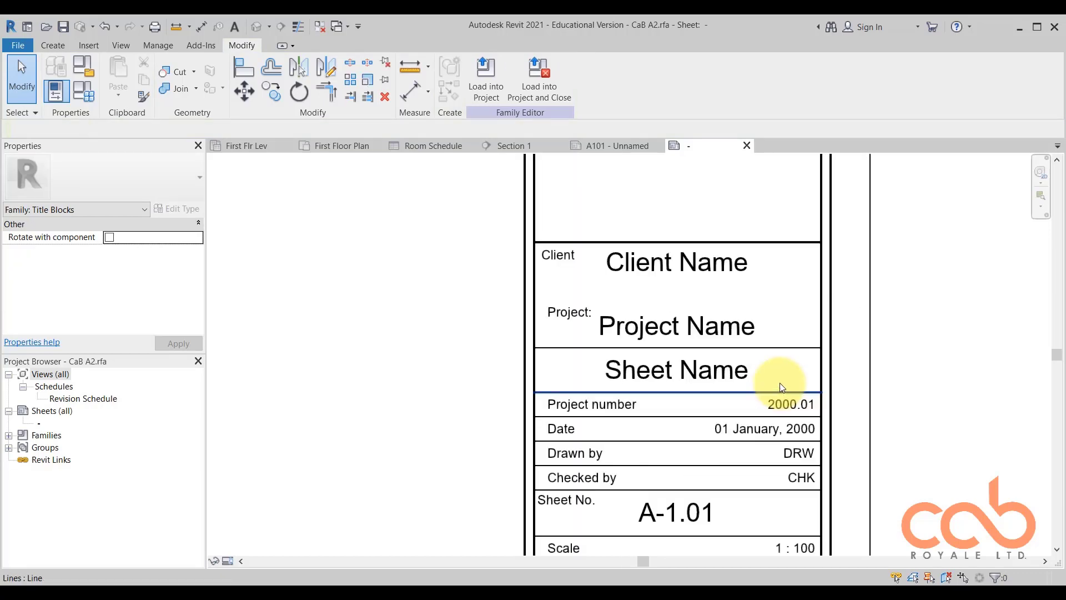
pyautogui.moveTo(874, 440); pyautogui.dragTo(825, 381, button='middle')
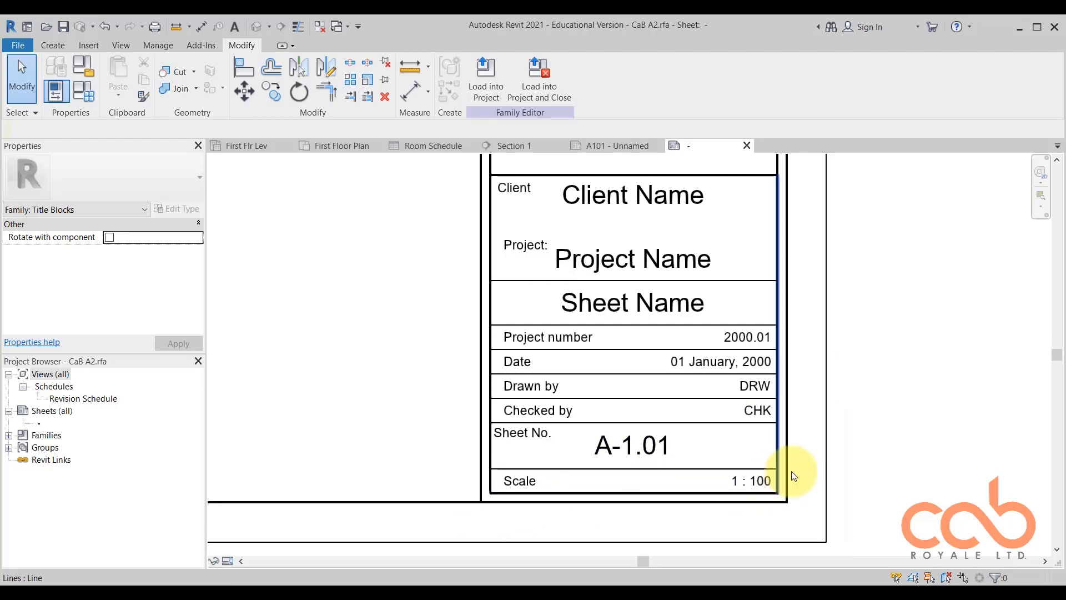
pyautogui.scroll(-2, 795, 475)
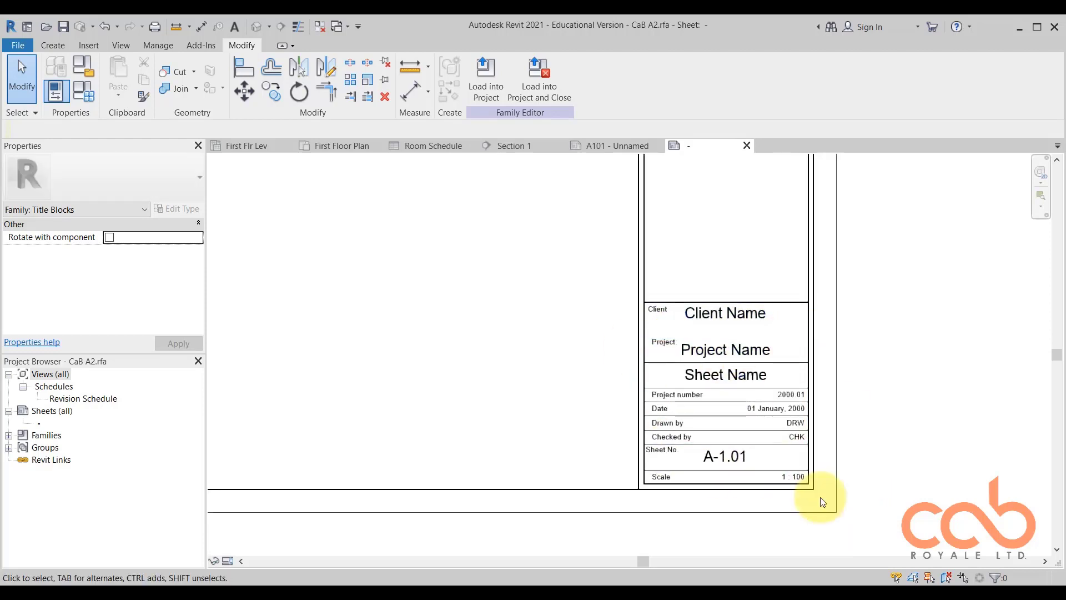
pyautogui.click(895, 389)
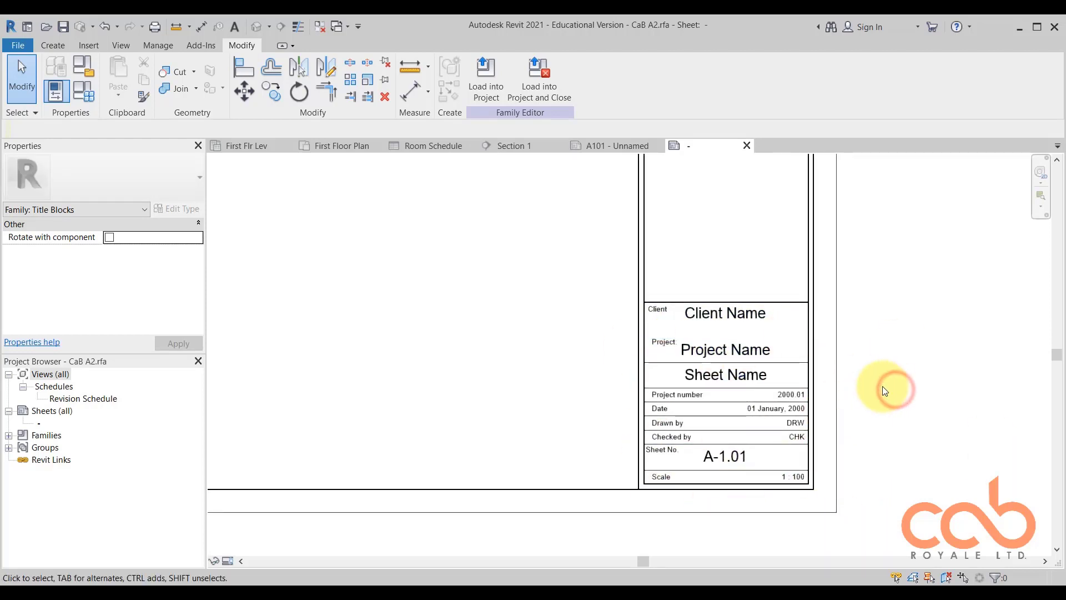
pyautogui.scroll(-3, 844, 441)
pyautogui.moveTo(911, 388); pyautogui.dragTo(869, 405, button='middle')
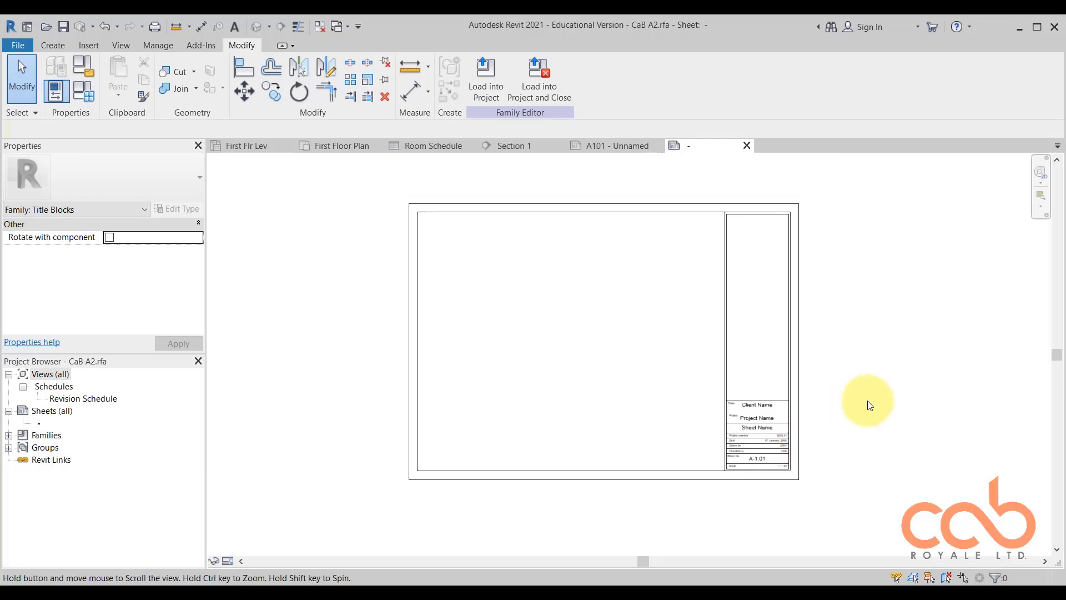
pyautogui.scroll(2, 705, 445)
pyautogui.scroll(-1, 722, 440)
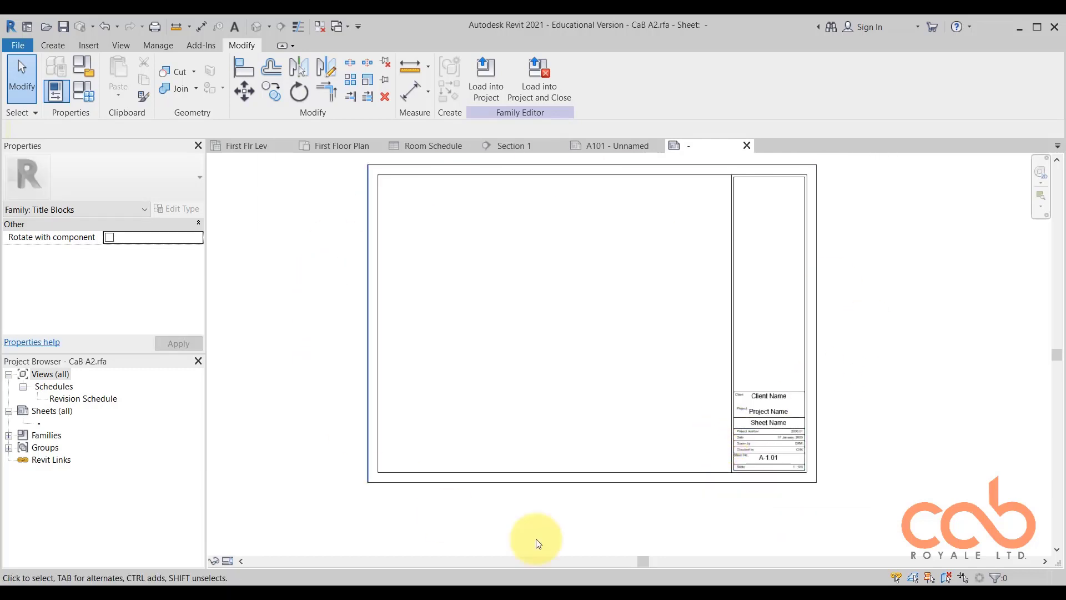
pyautogui.click(879, 354)
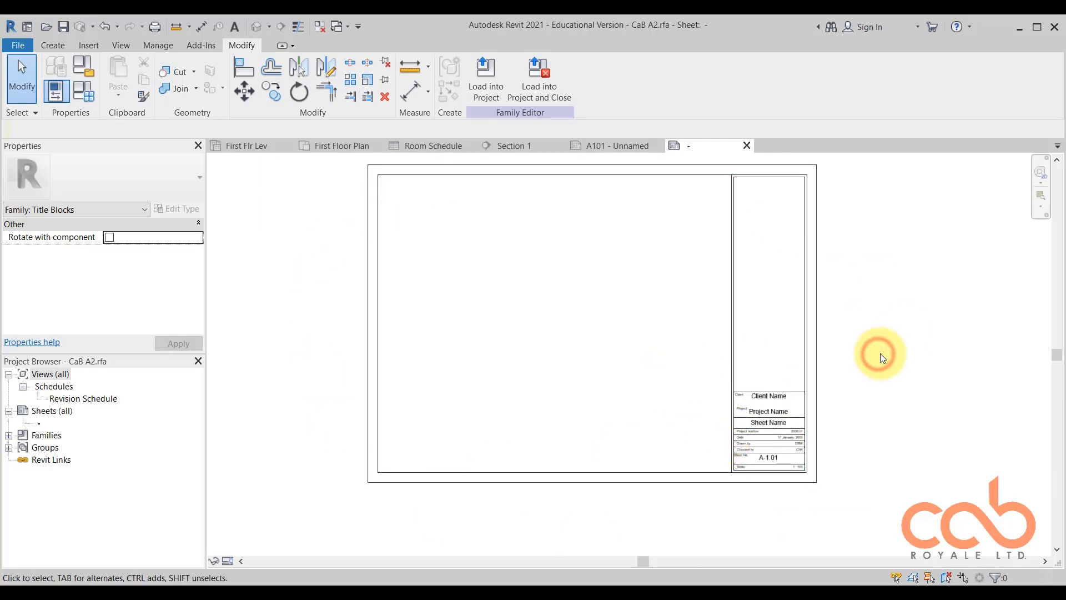